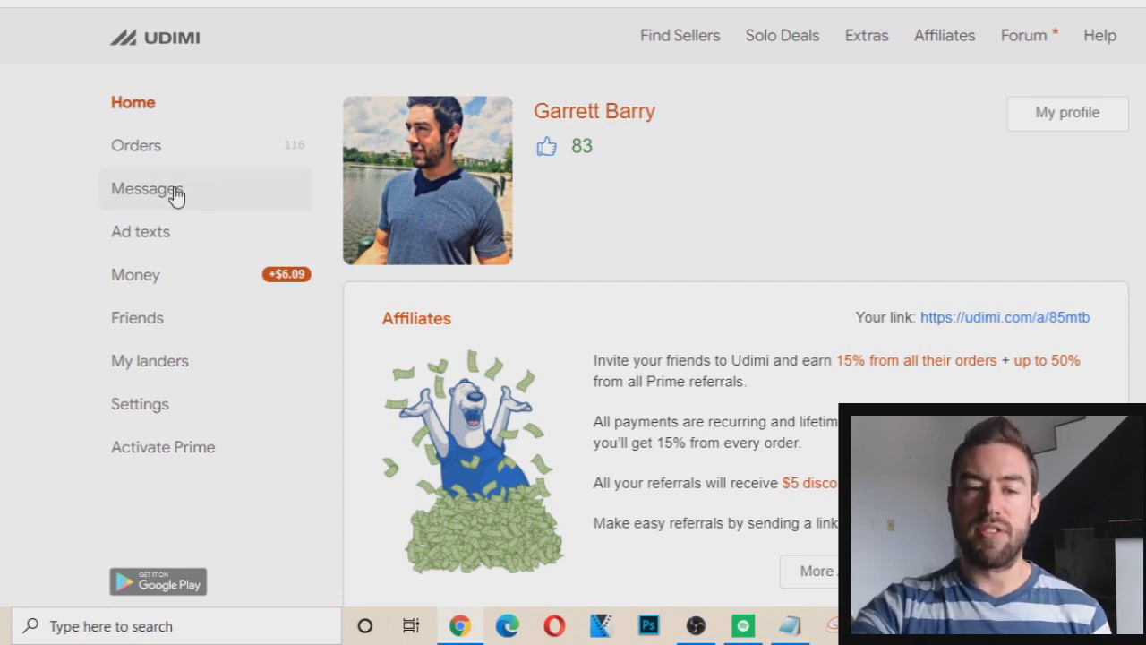
Scroll down the Home dashboard to the Affiliates panel, then go to the Ad texts page.
scroll(162, 260, down, 1)
click(143, 232)
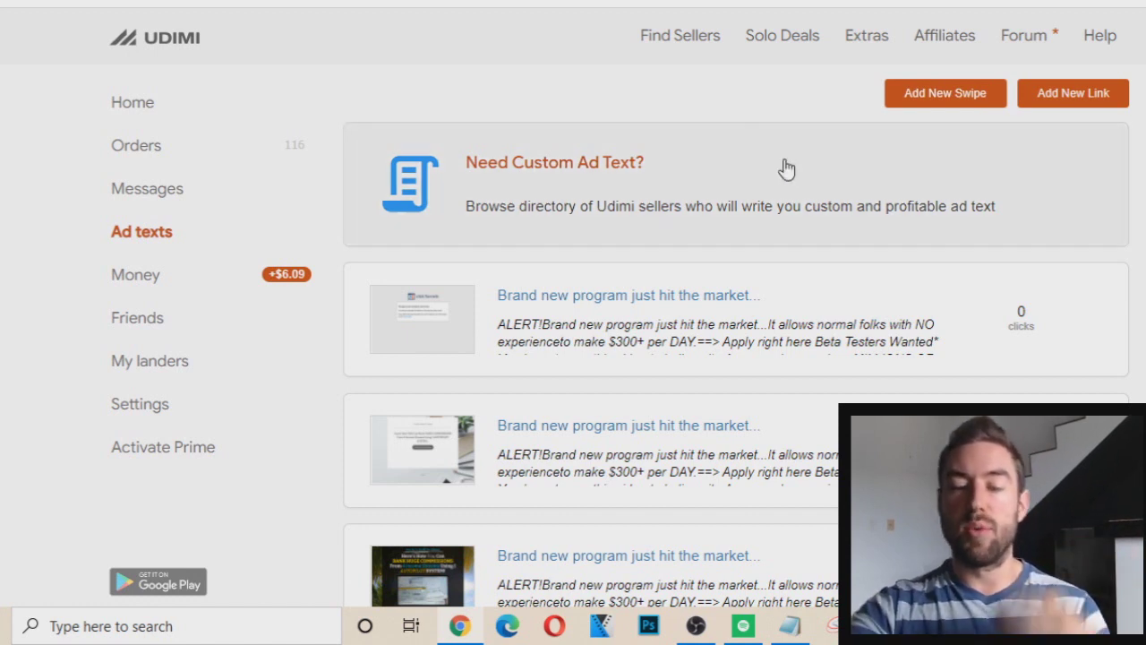
Look over the saved ad text swipes and their click counts, then move on to Solo Deals.
scroll(770, 166, down, 2)
scroll(914, 295, up, 2)
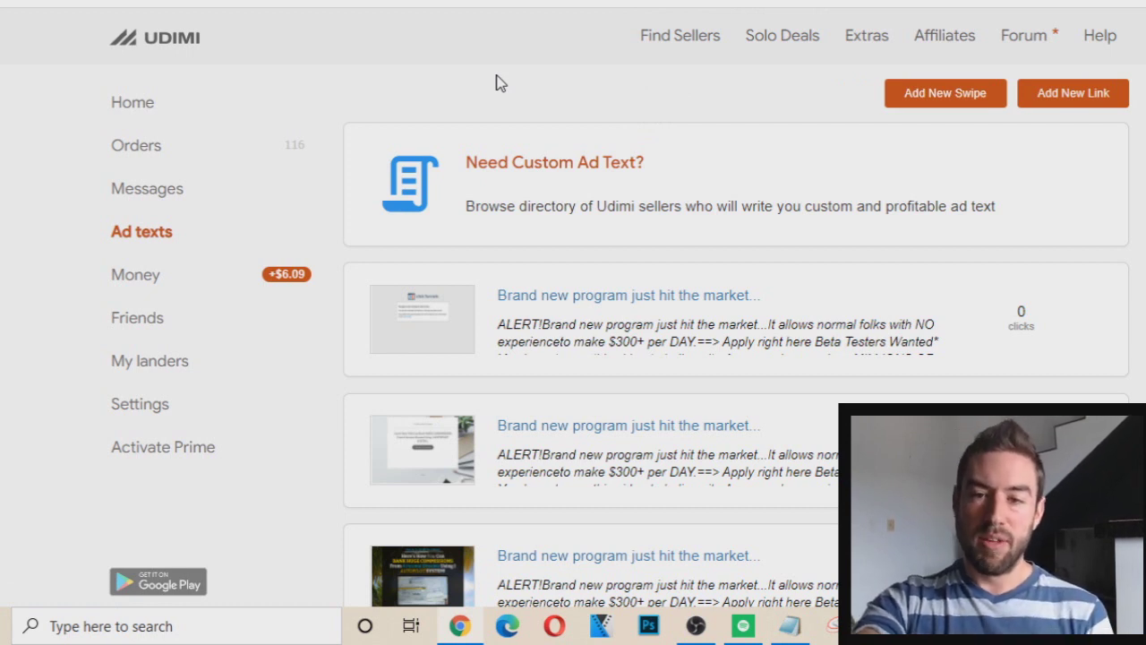
click(776, 35)
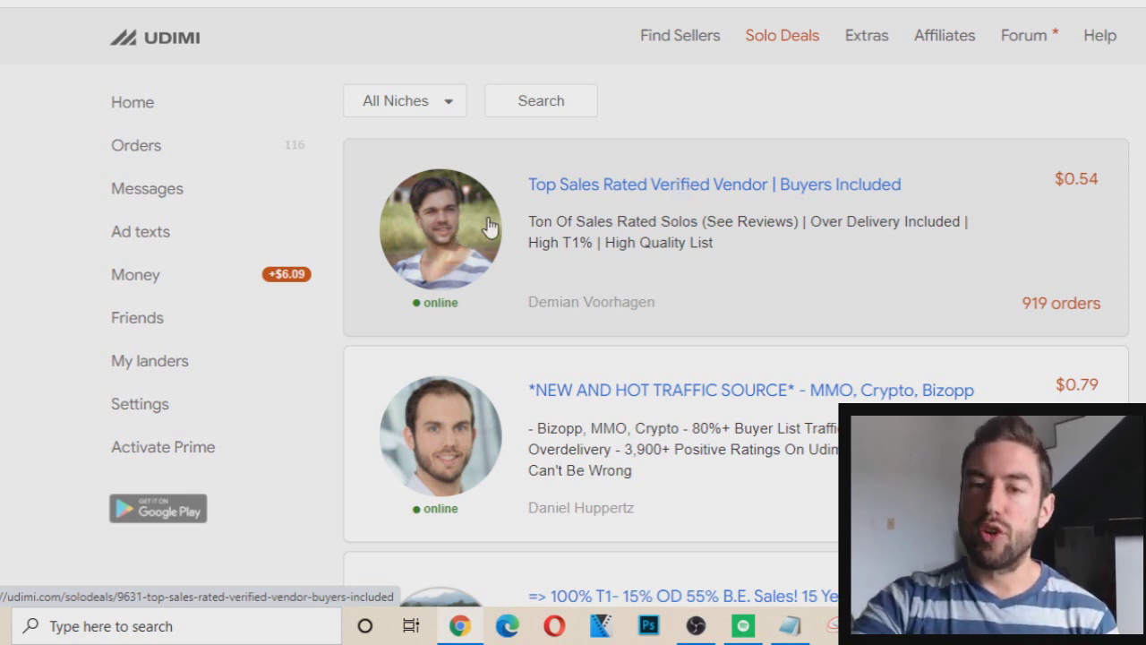
Browse the Solo Deals seller offers and per-click prices, then go to Find Sellers.
scroll(519, 202, down, 5)
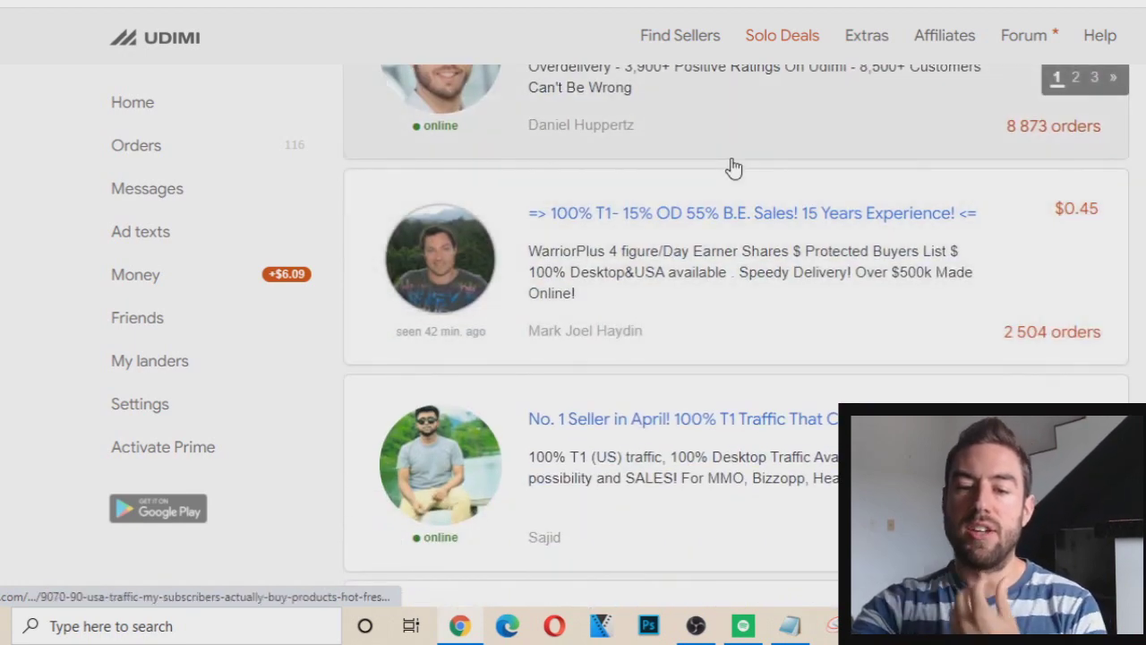
scroll(732, 167, down, 10)
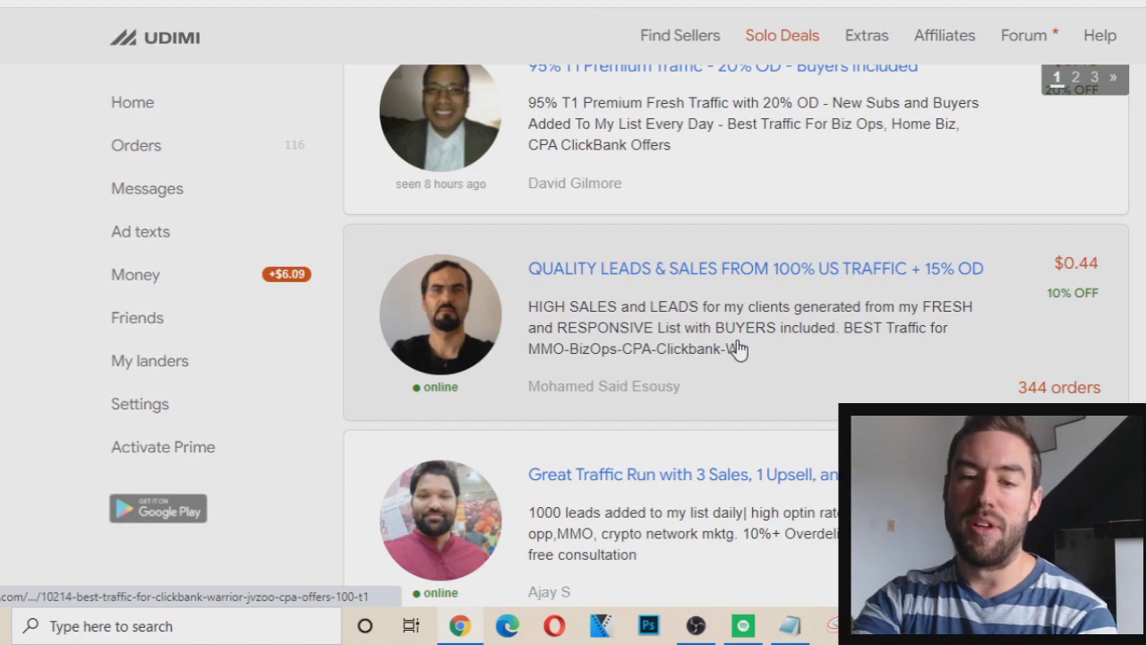
scroll(761, 317, up, 1)
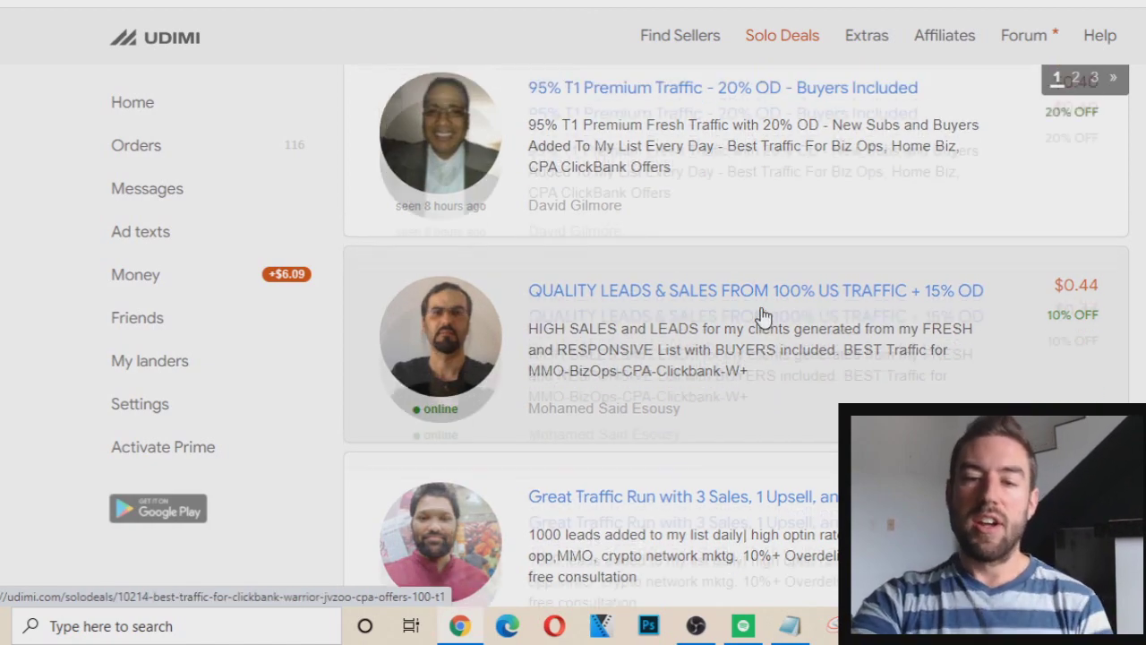
scroll(761, 313, up, 4)
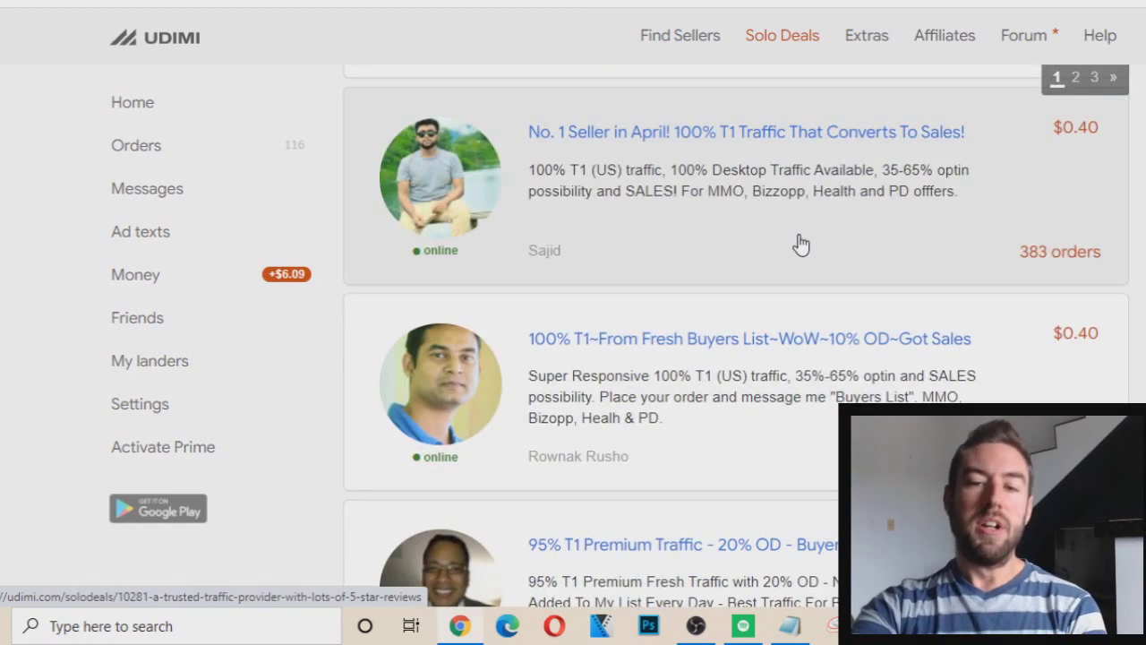
scroll(797, 243, up, 5)
scroll(806, 240, down, 8)
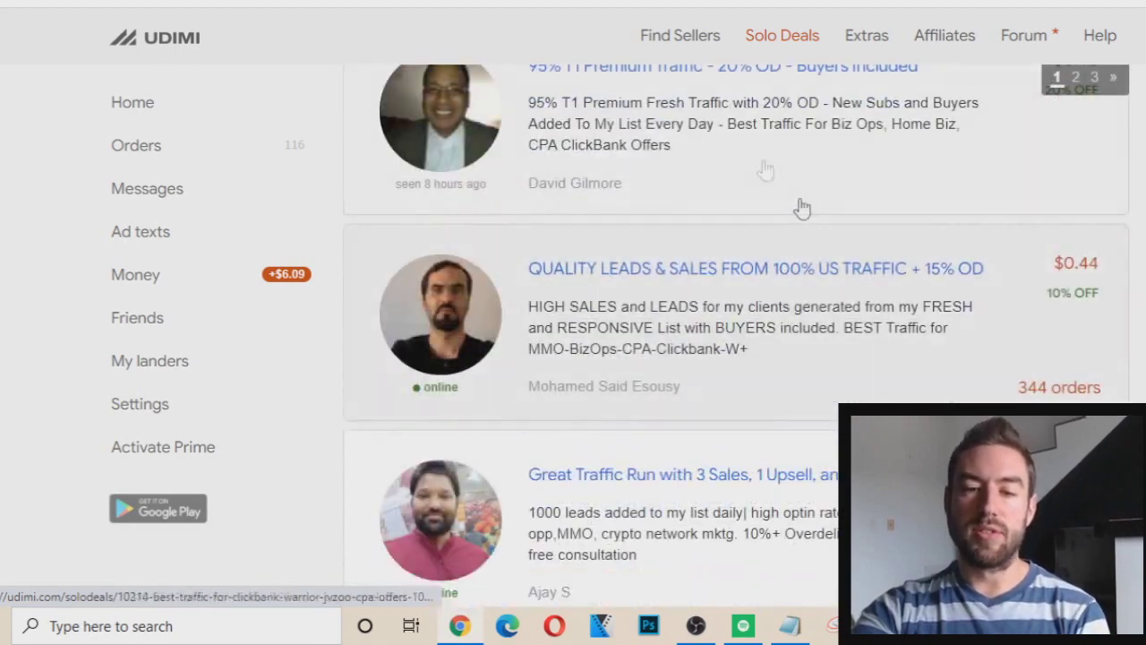
click(670, 44)
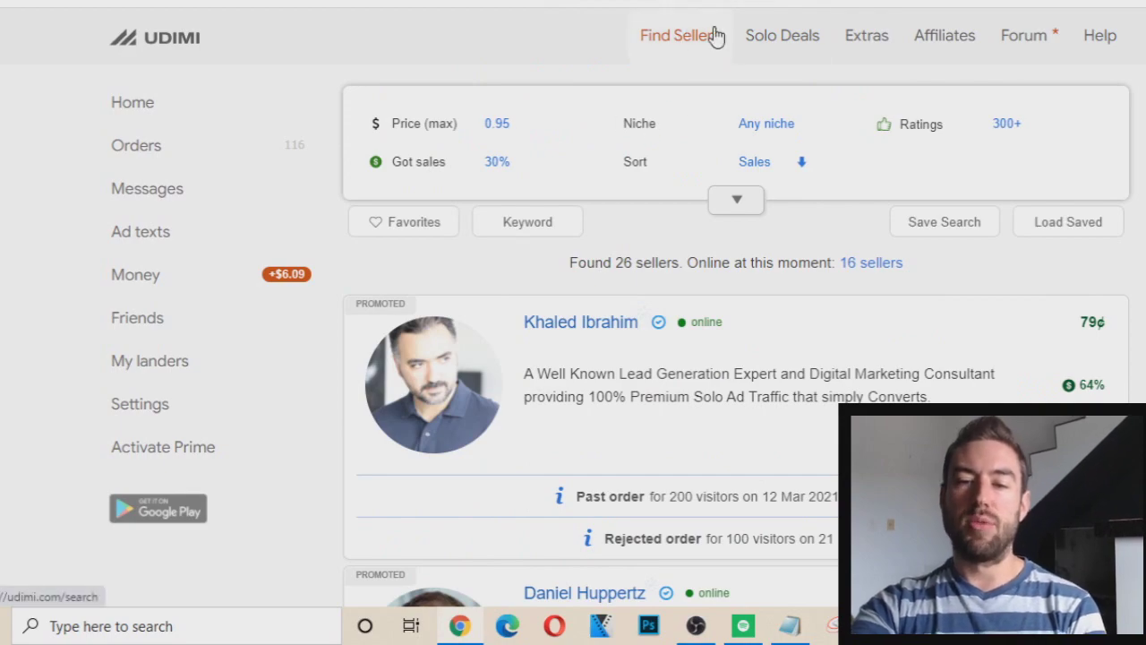
Scroll the 26 filtered seller results and zoom the page in one level.
scroll(686, 43, down, 4)
scroll(507, 206, down, 4)
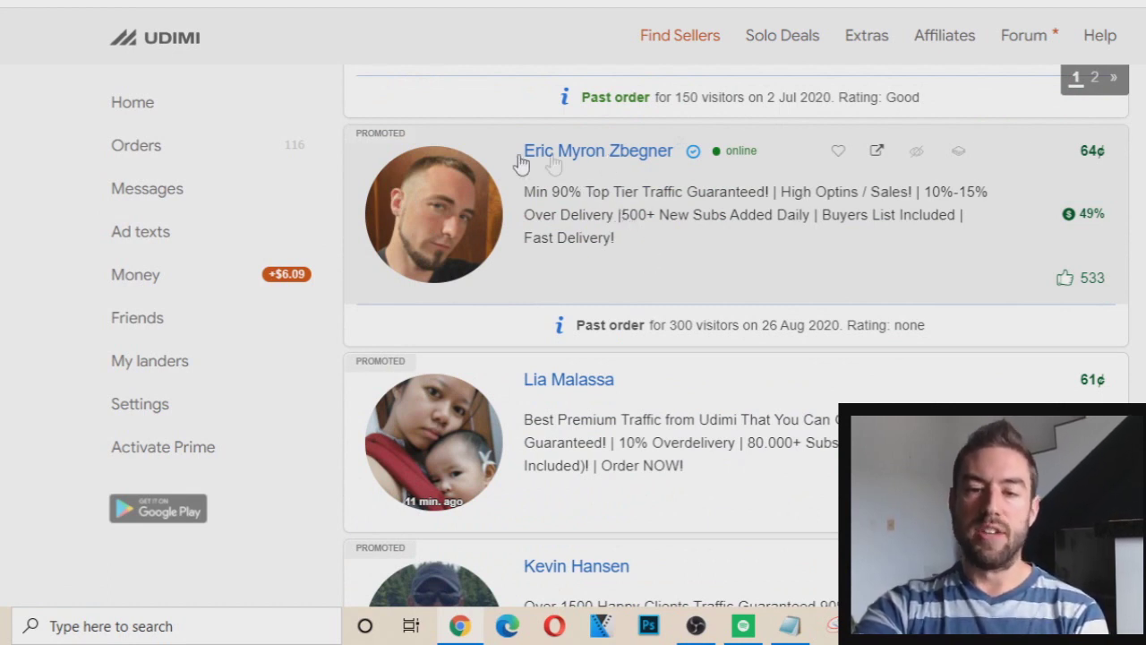
key(alt+f)
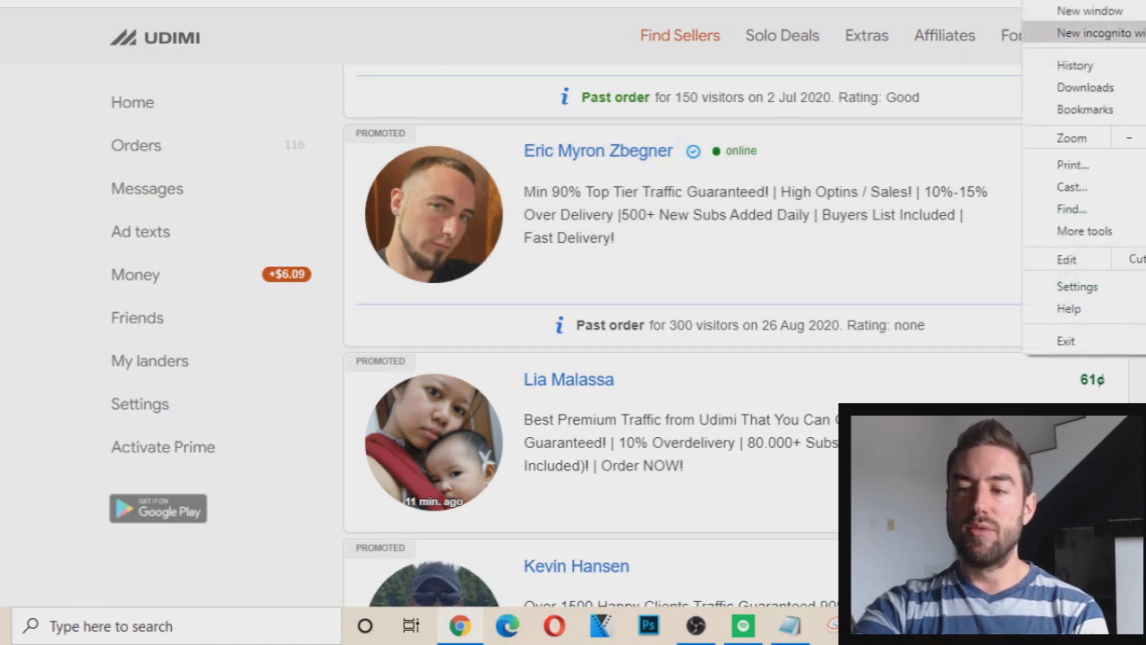
key(ctrl+plus)
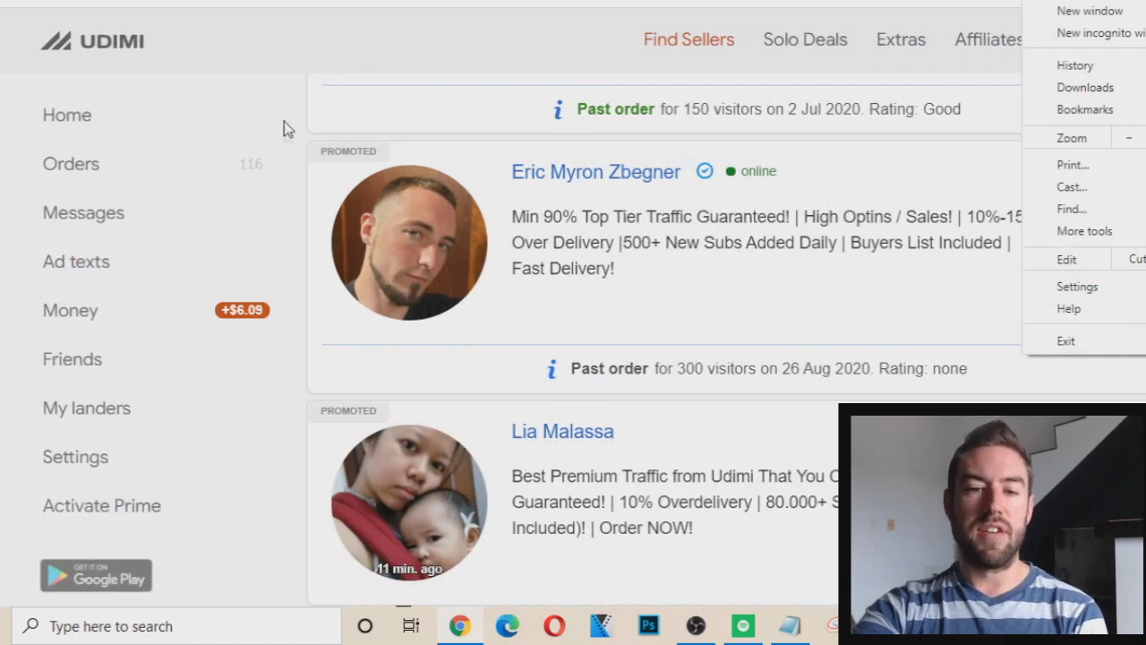
key(Escape)
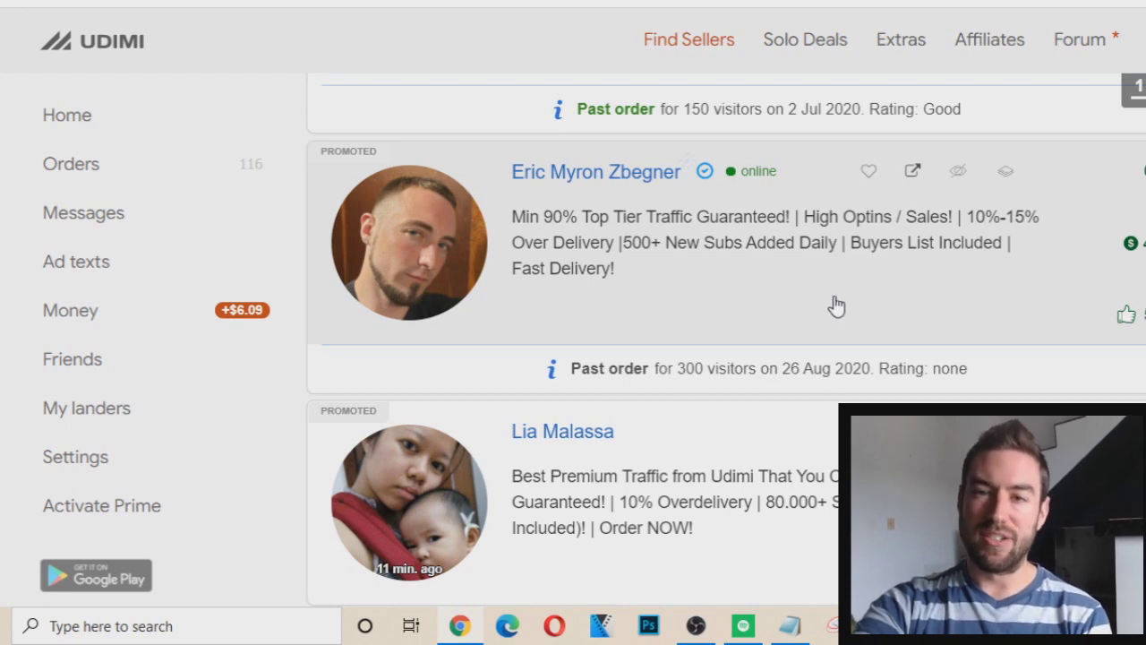
Review the promoted sellers' past-order notes, such as 300 visitors on 26 Aug 2020.
scroll(805, 195, down, 1)
scroll(895, 214, up, 1)
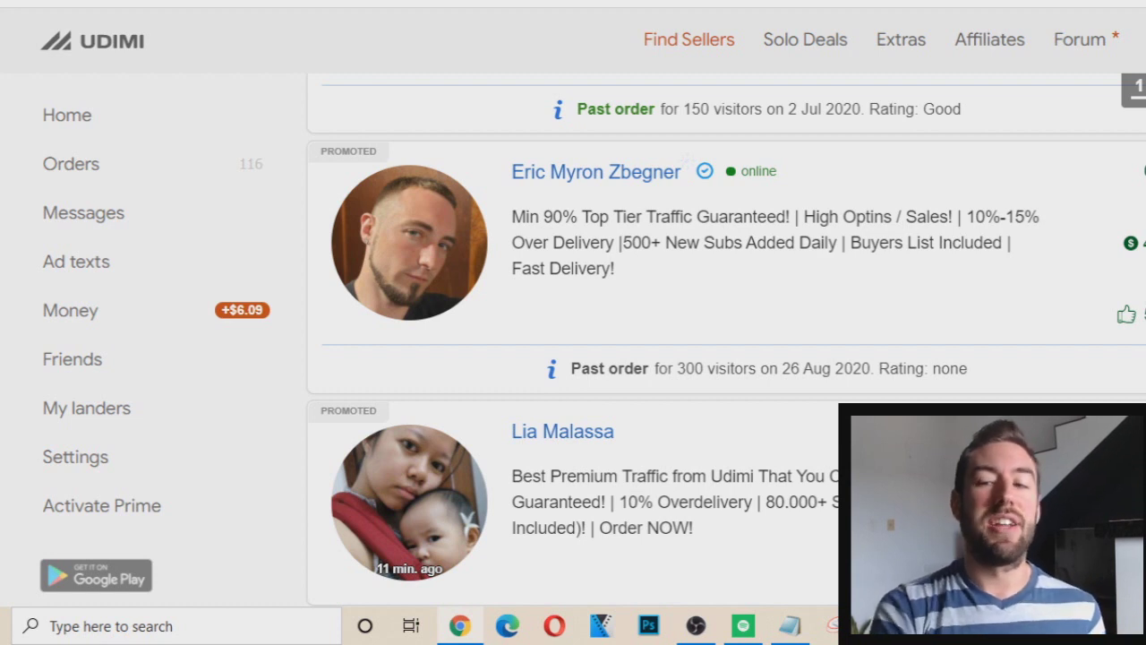
mouse_move(685, 159)
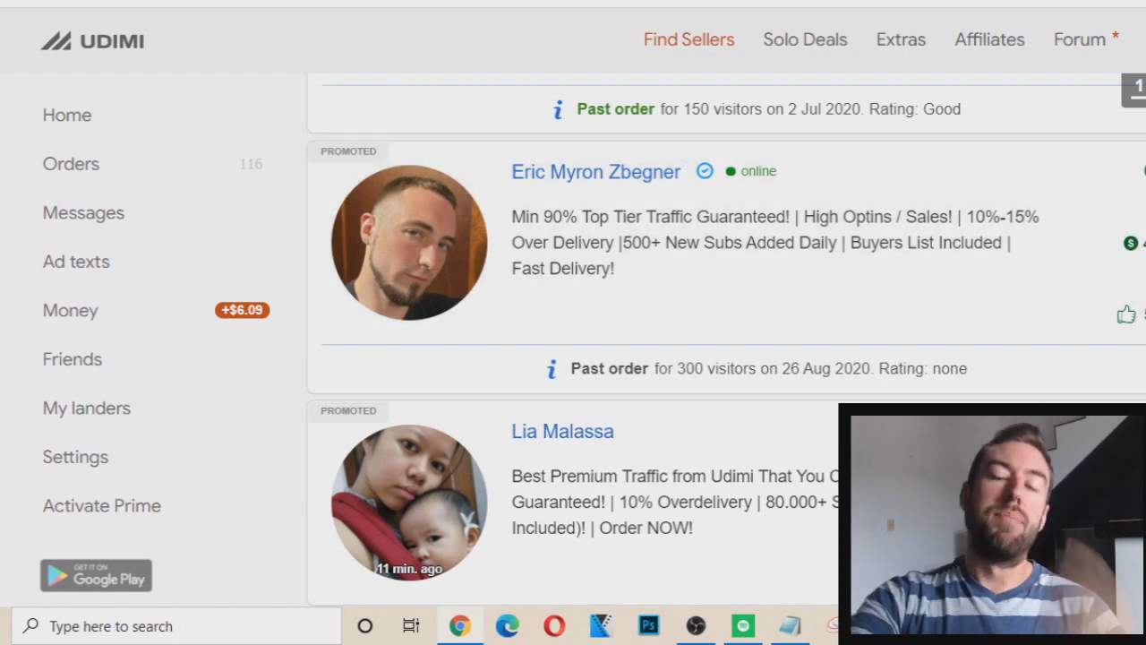
Scroll through the seller results to the promoted seller with 533 ratings and two past orders.
scroll(1143, 187, down, 1)
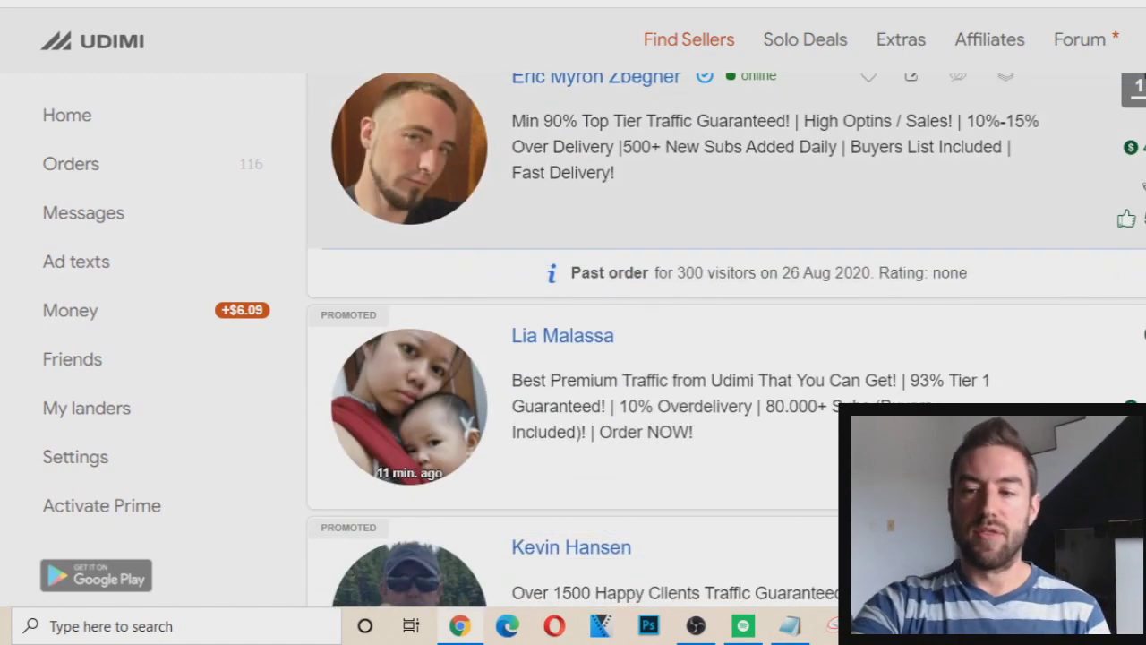
scroll(1143, 187, up, 1)
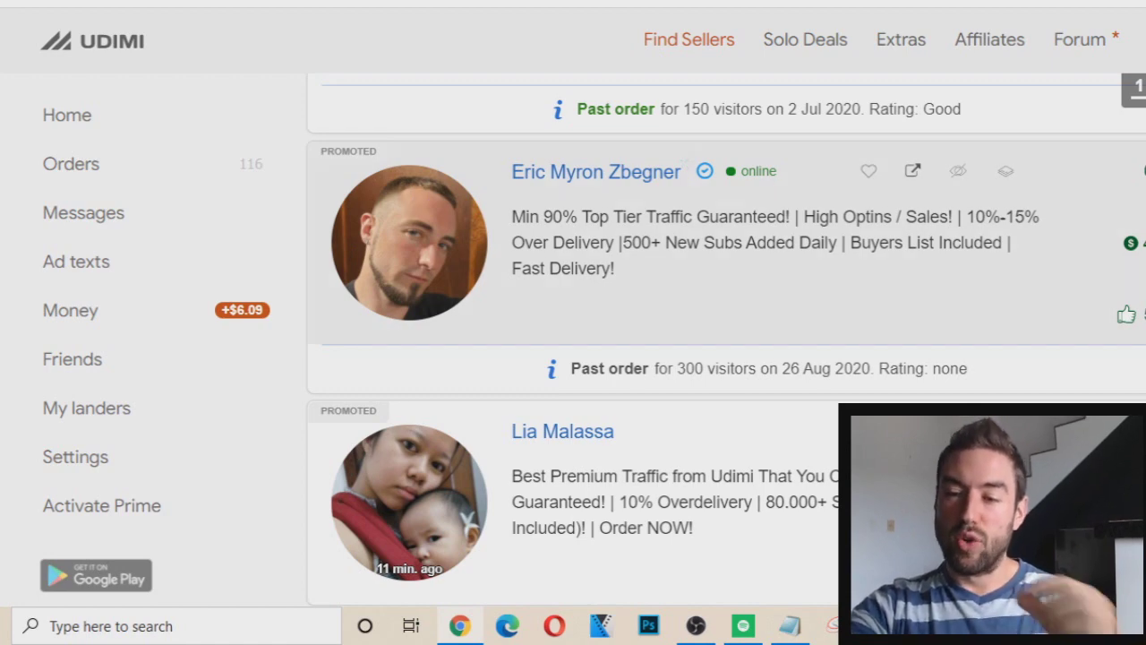
scroll(726, 340, down, 1)
scroll(726, 340, up, 1)
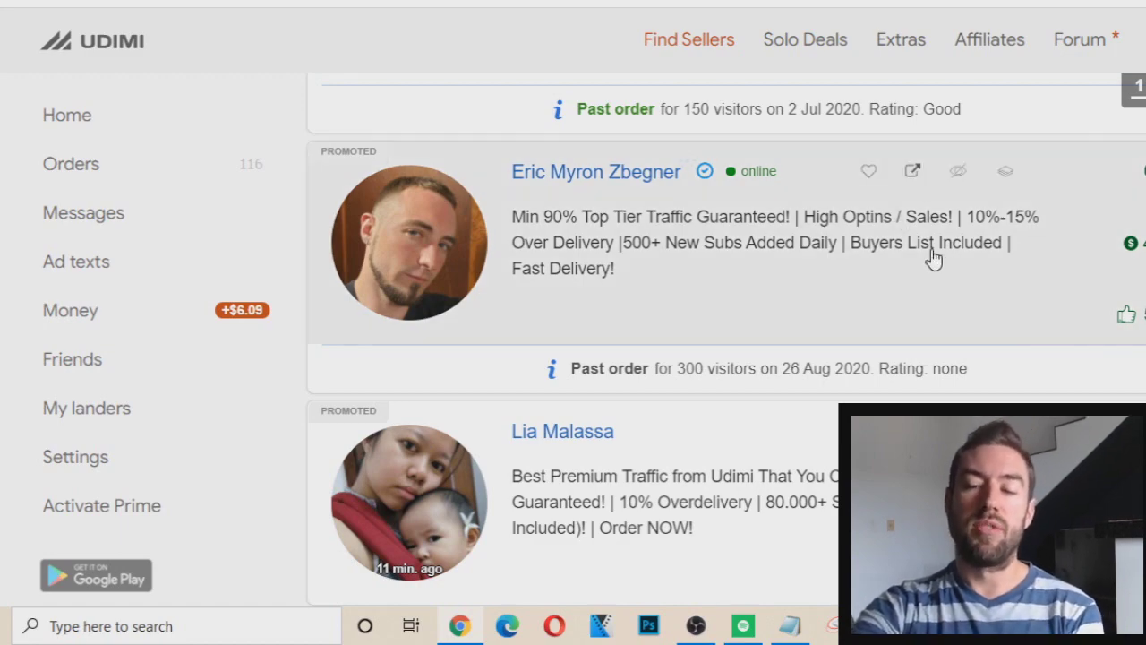
scroll(931, 258, down, 3)
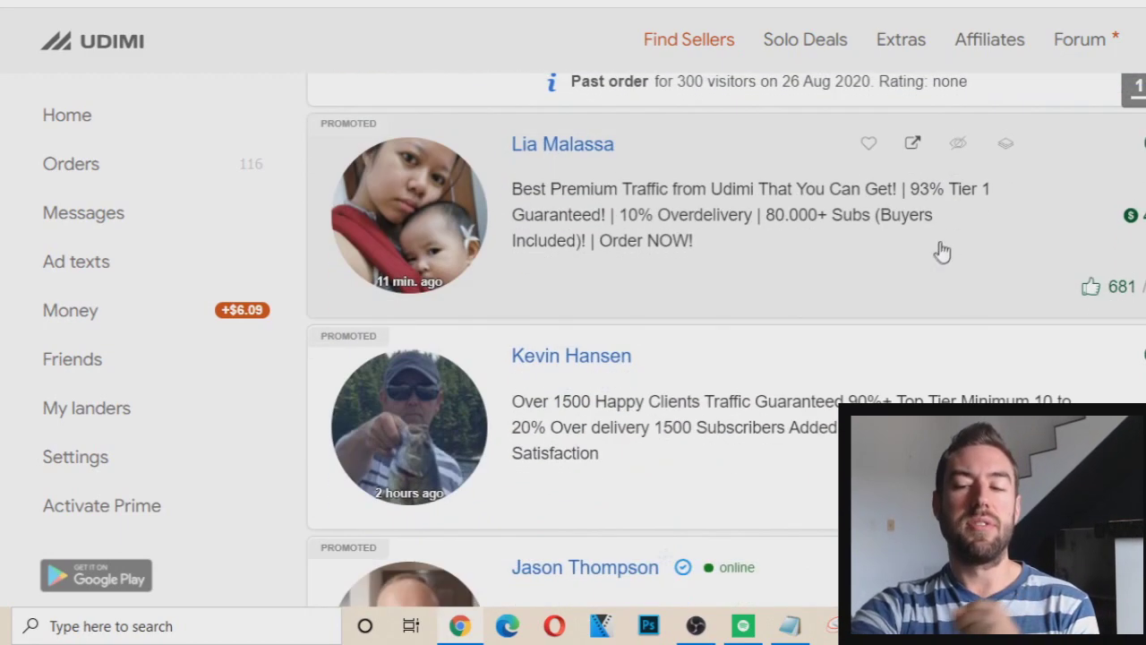
scroll(966, 234, down, 2)
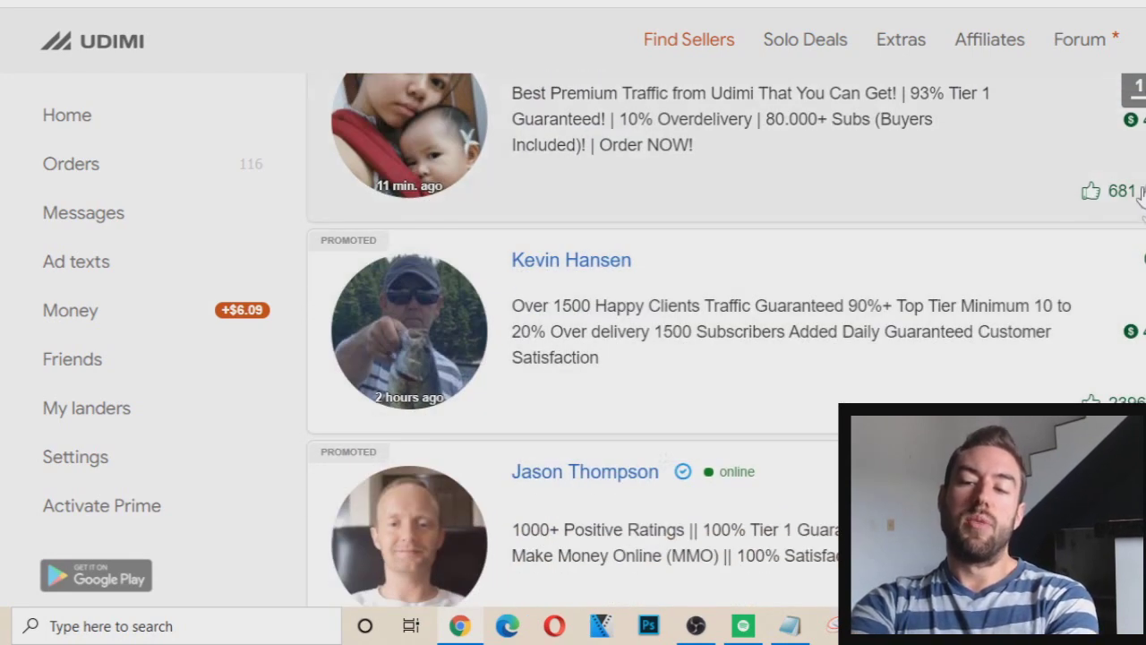
scroll(1126, 167, up, 1)
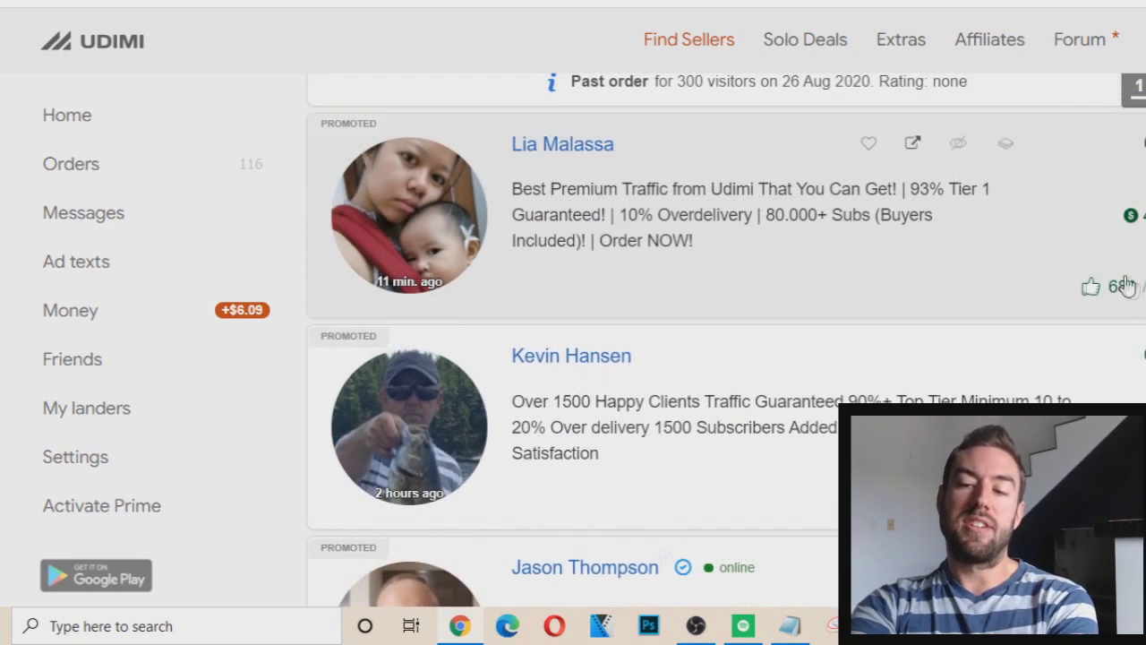
scroll(1133, 284, down, 1)
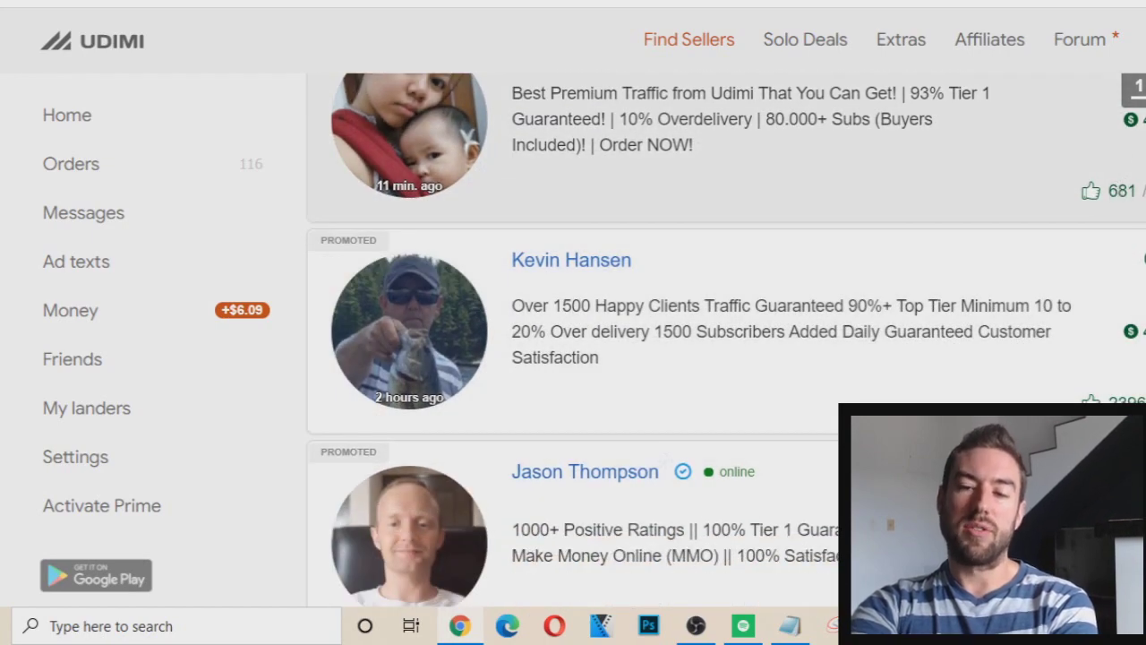
scroll(862, 159, up, 8)
scroll(877, 170, up, 2)
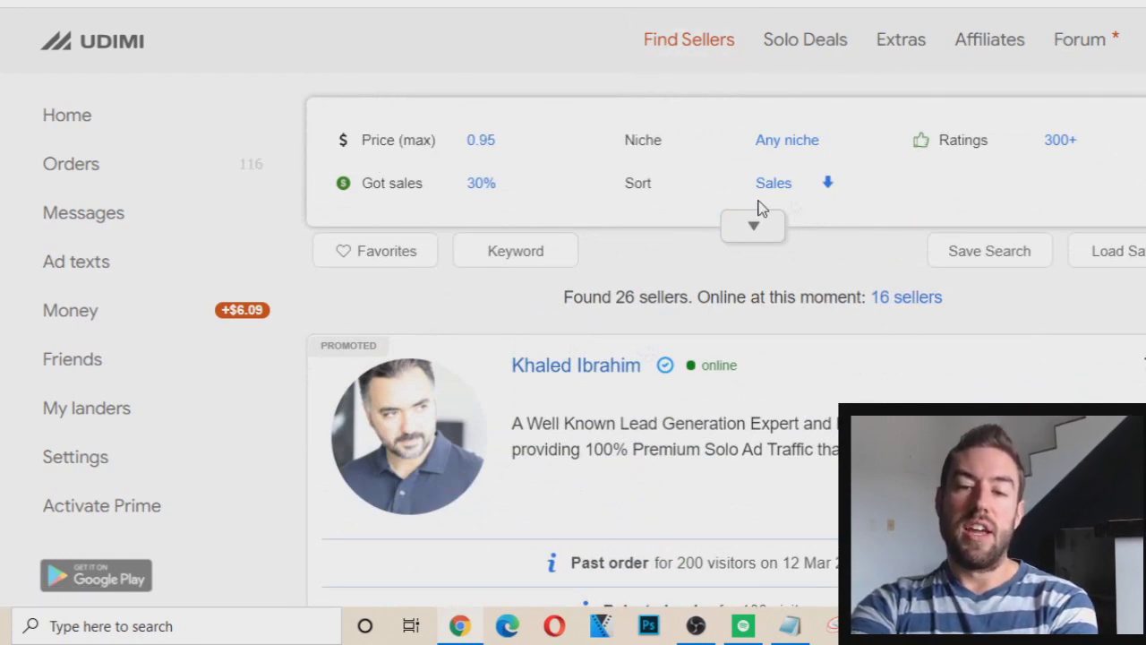
scroll(654, 121, down, 10)
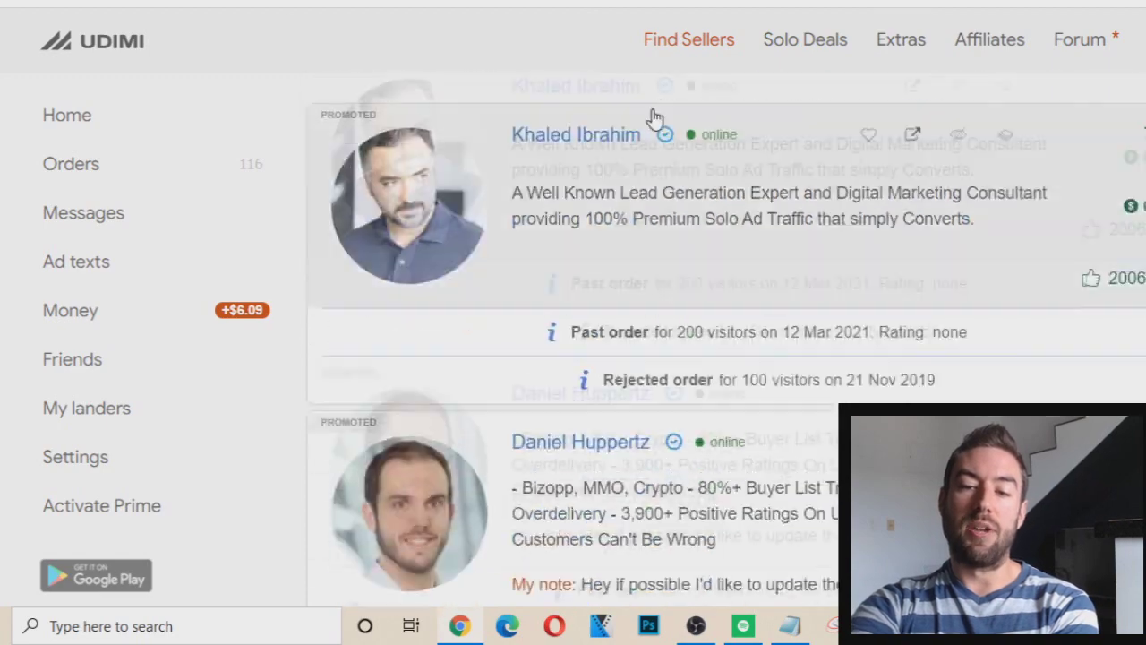
scroll(626, 480, up, 10)
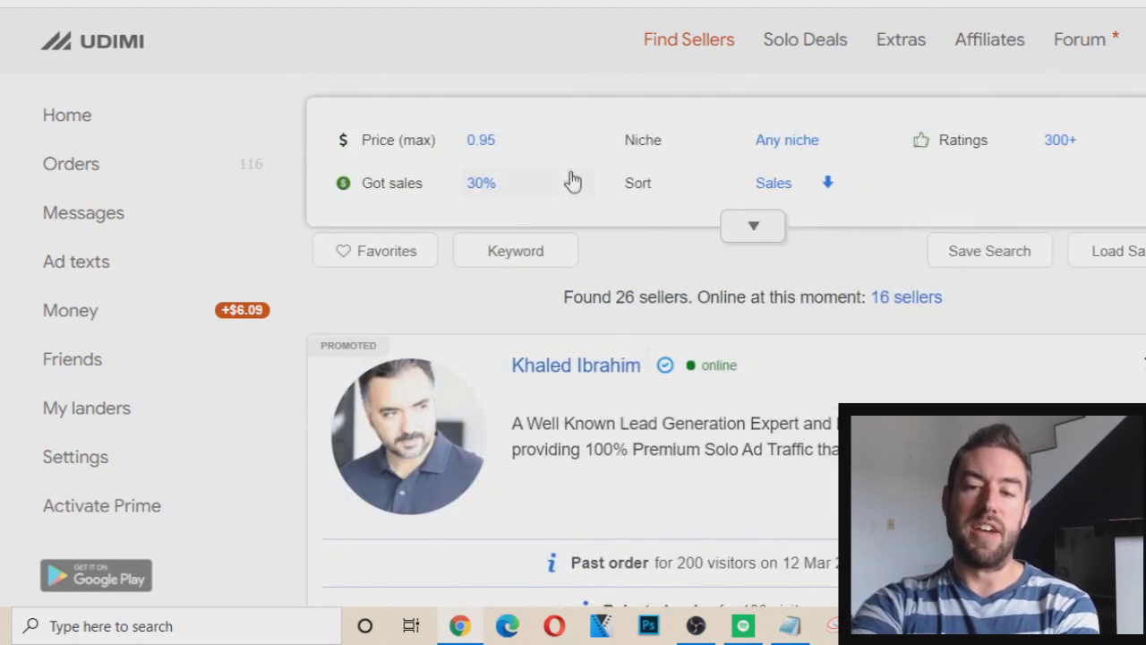
scroll(600, 213, down, 10)
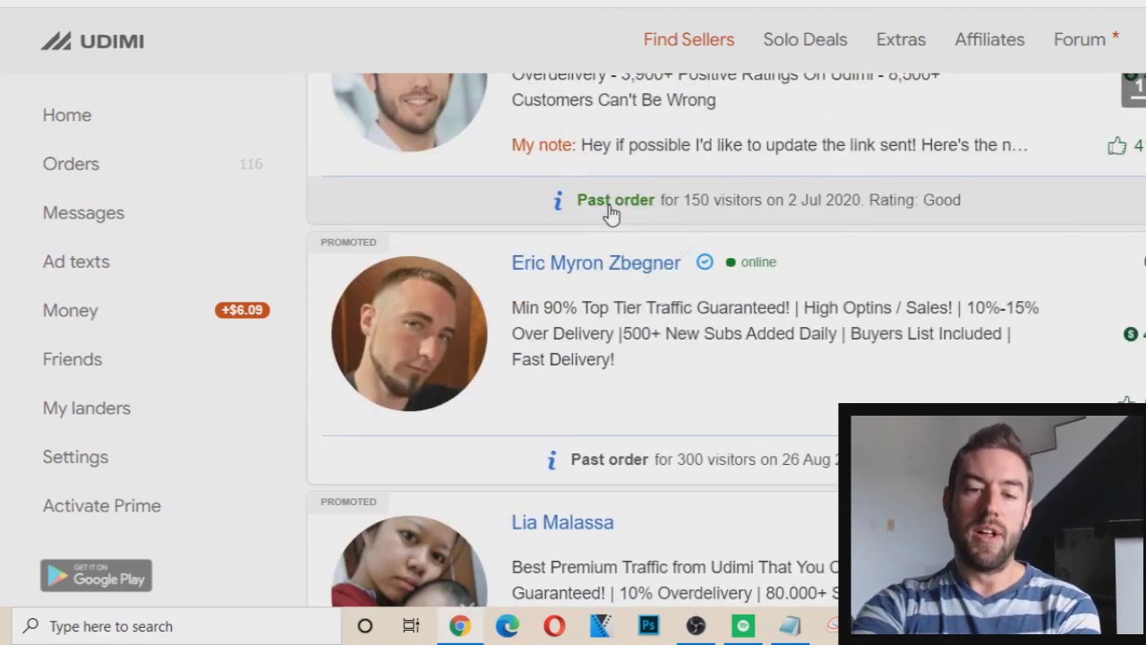
scroll(614, 266, up, 8)
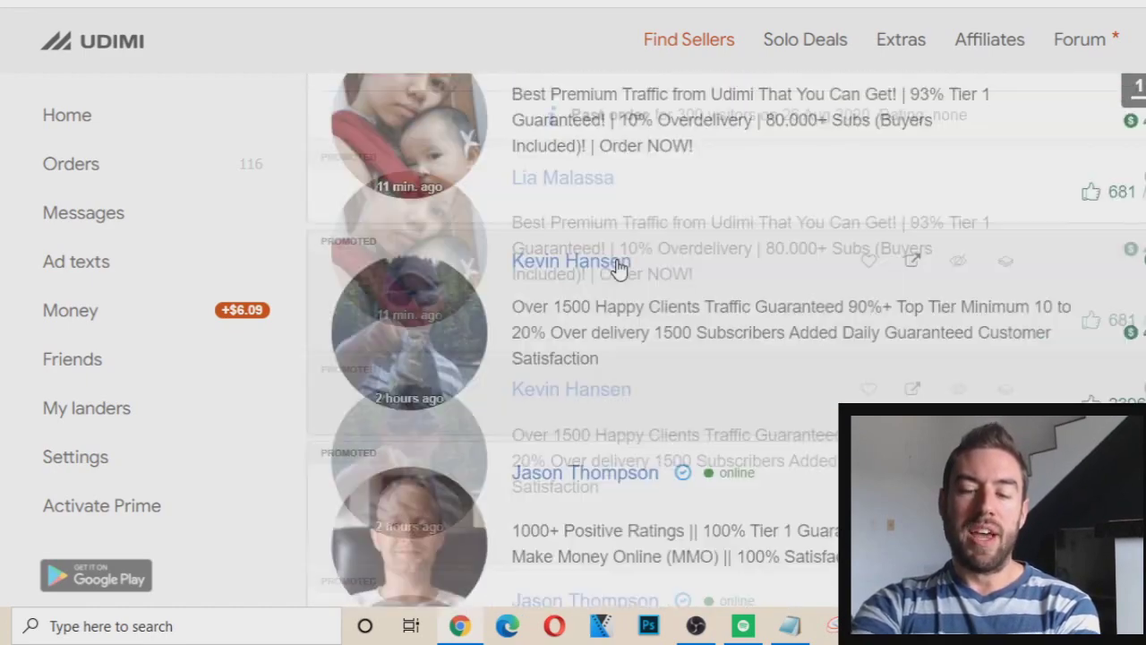
scroll(618, 269, down, 3)
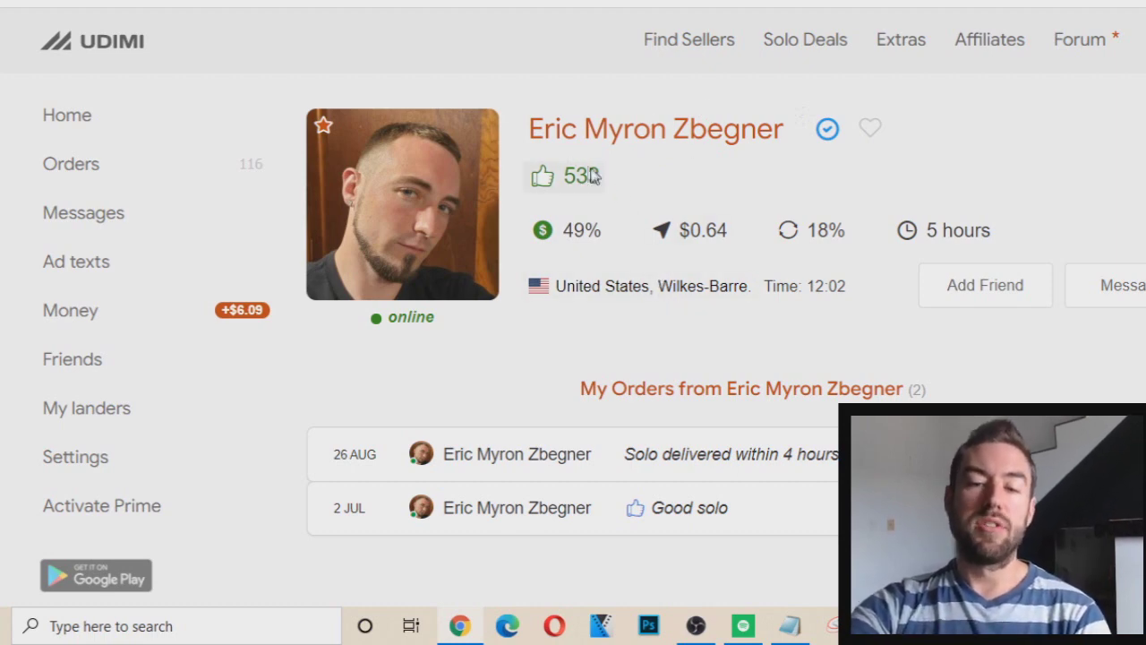
Check the seller's 533 ratings, 18% repeat orders and 5-hour average acceptance time.
drag(624, 179, 551, 177)
click(617, 185)
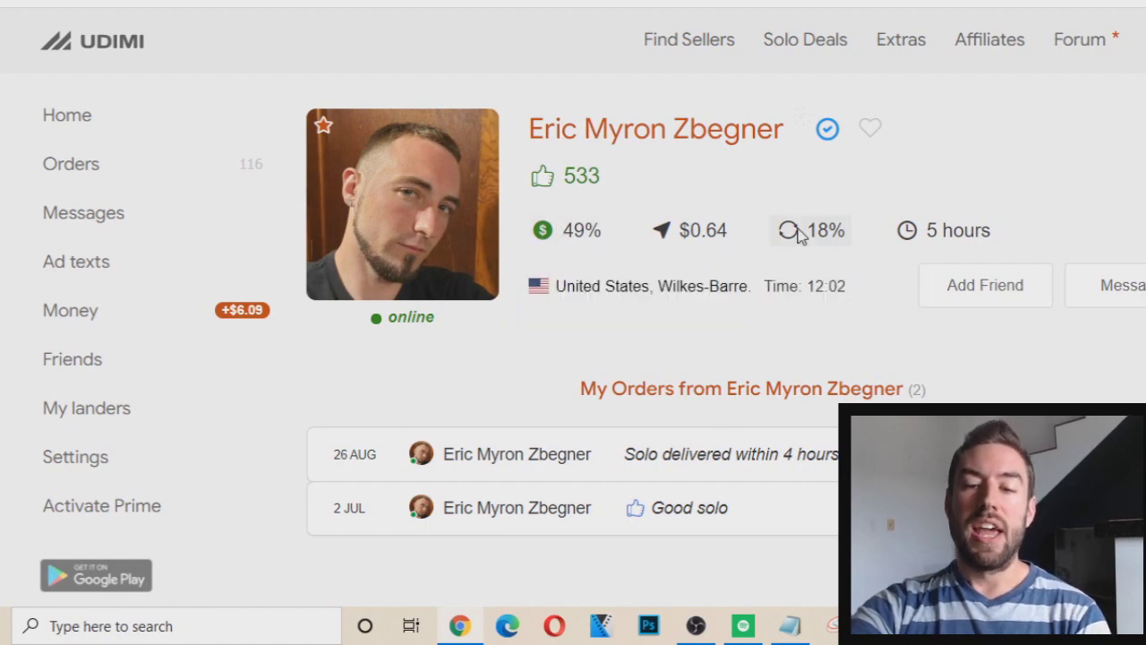
mouse_move(822, 230)
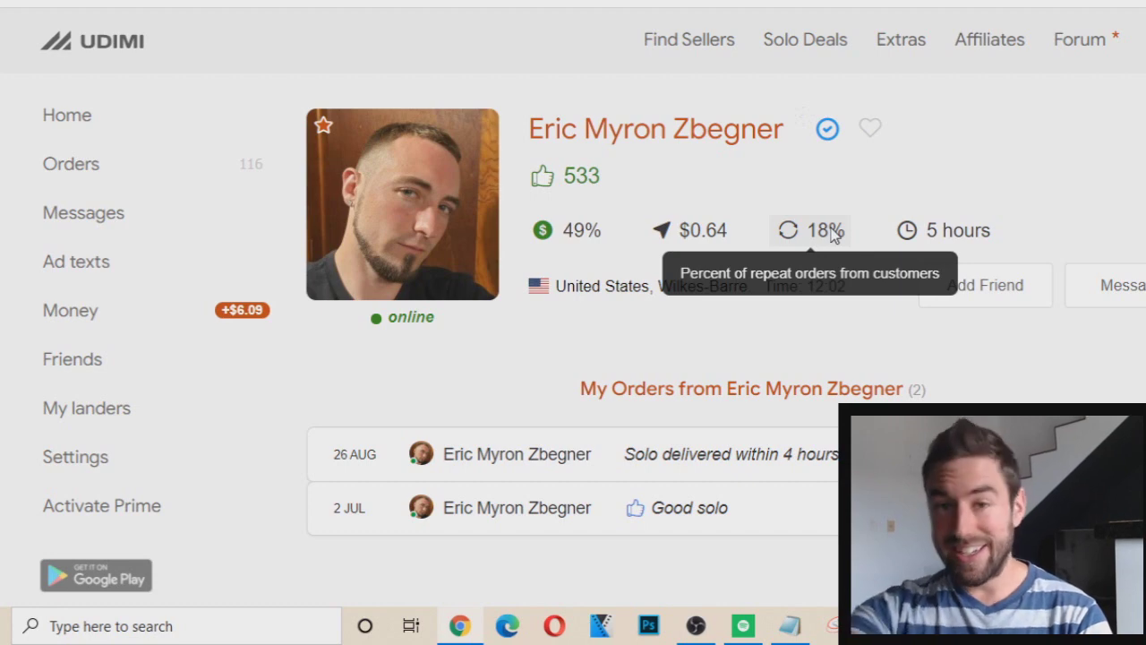
mouse_move(975, 231)
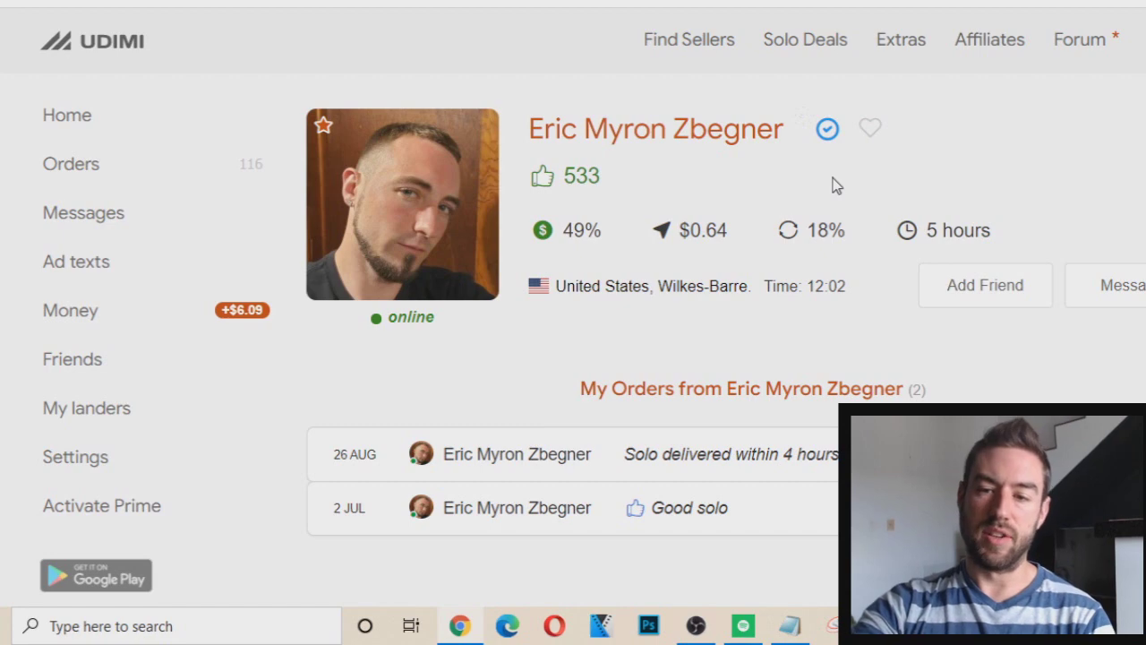
scroll(800, 128, down, 1)
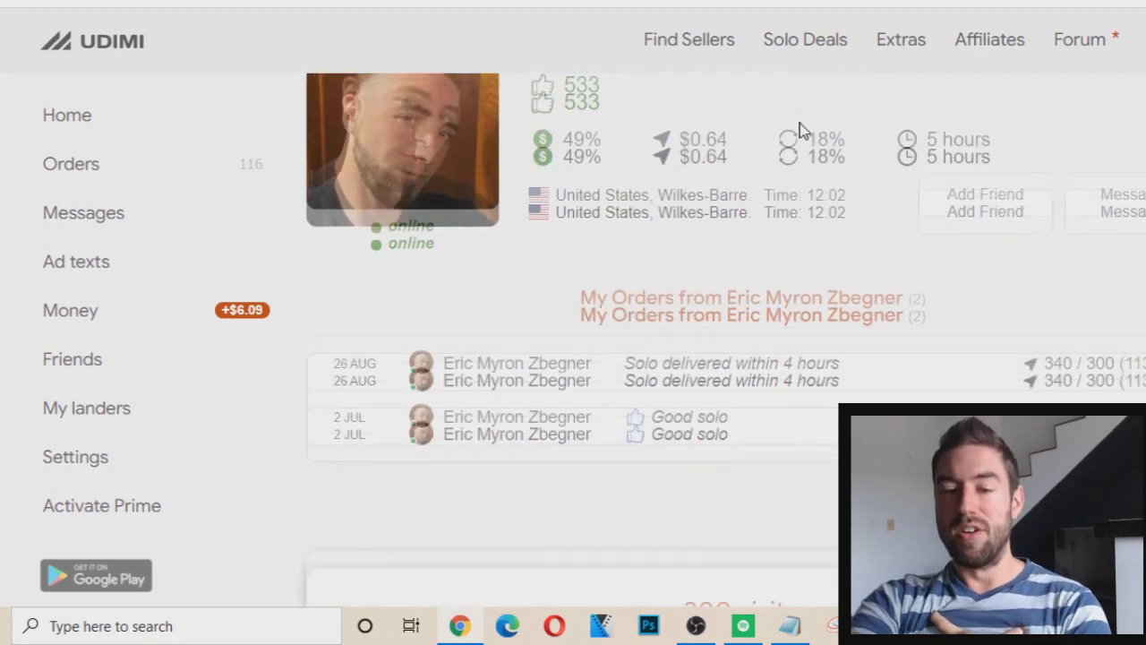
Scroll to the 300-visitor order form and pick the saved ad text from the dropdown.
scroll(487, 185, down, 5)
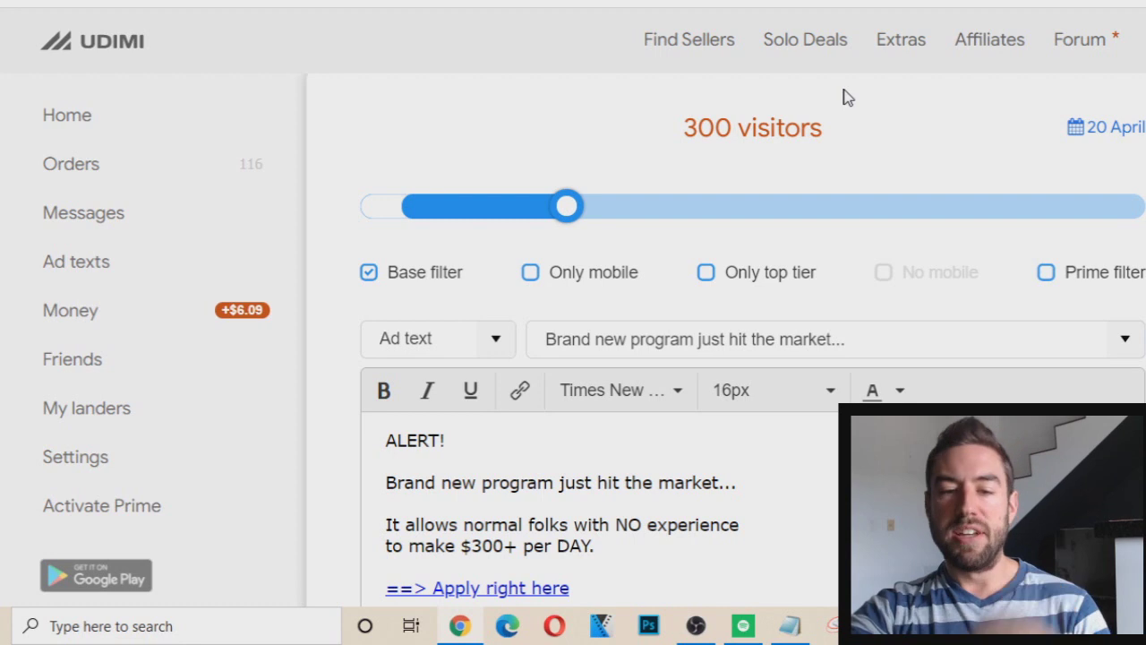
scroll(838, 94, down, 1)
scroll(807, 402, down, 1)
scroll(808, 402, up, 2)
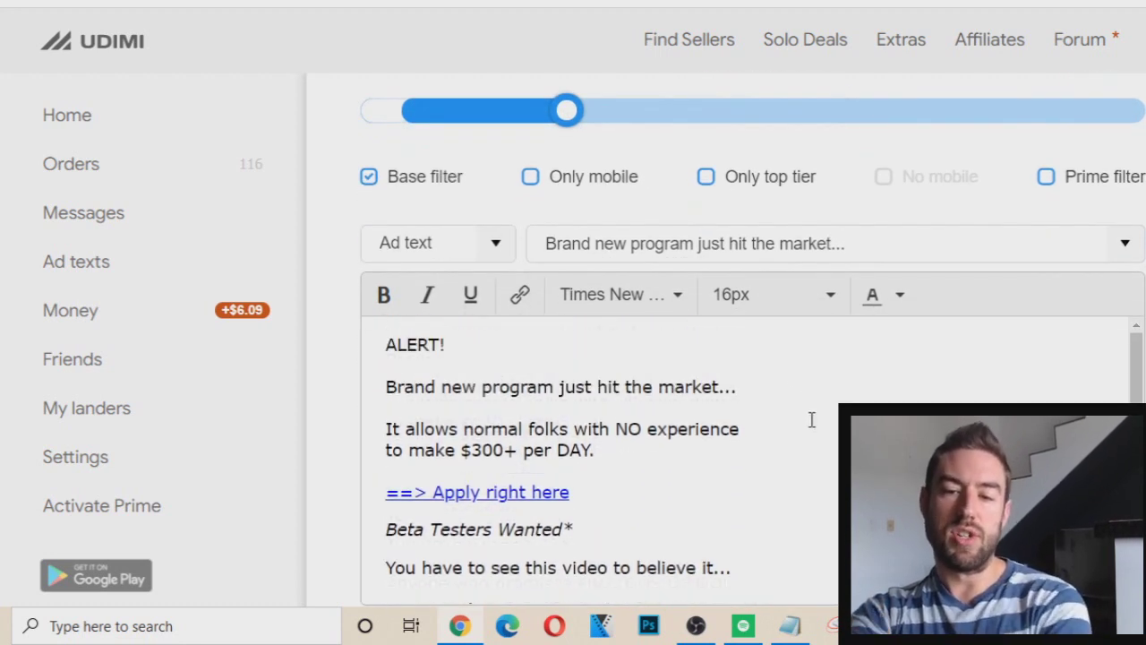
drag(543, 243, 884, 248)
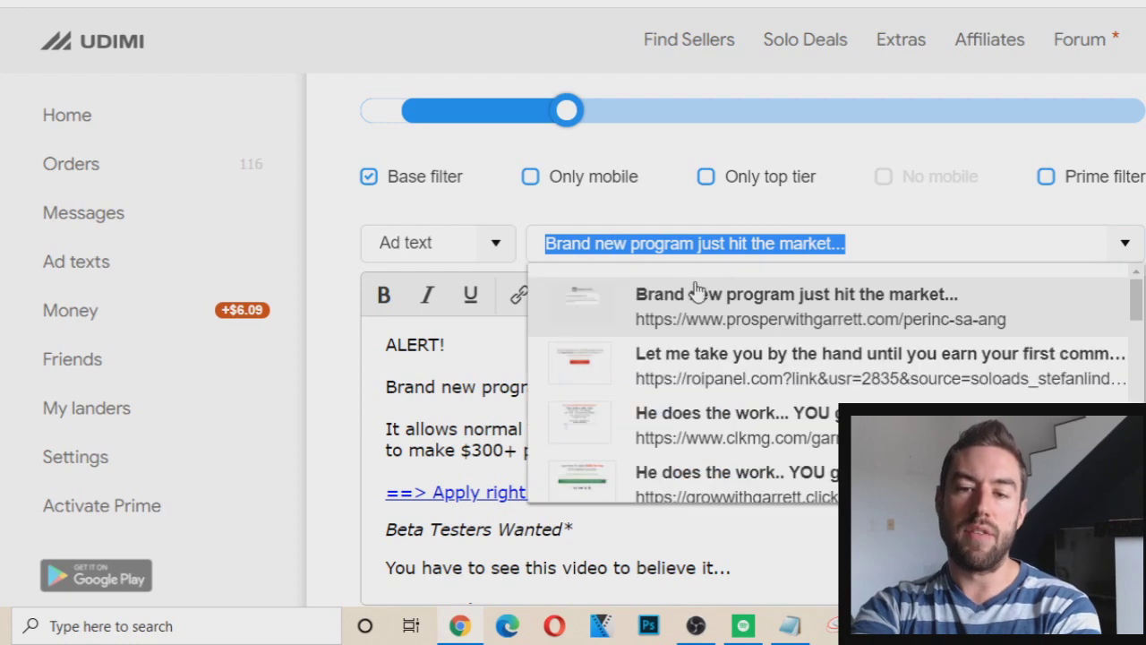
click(1137, 258)
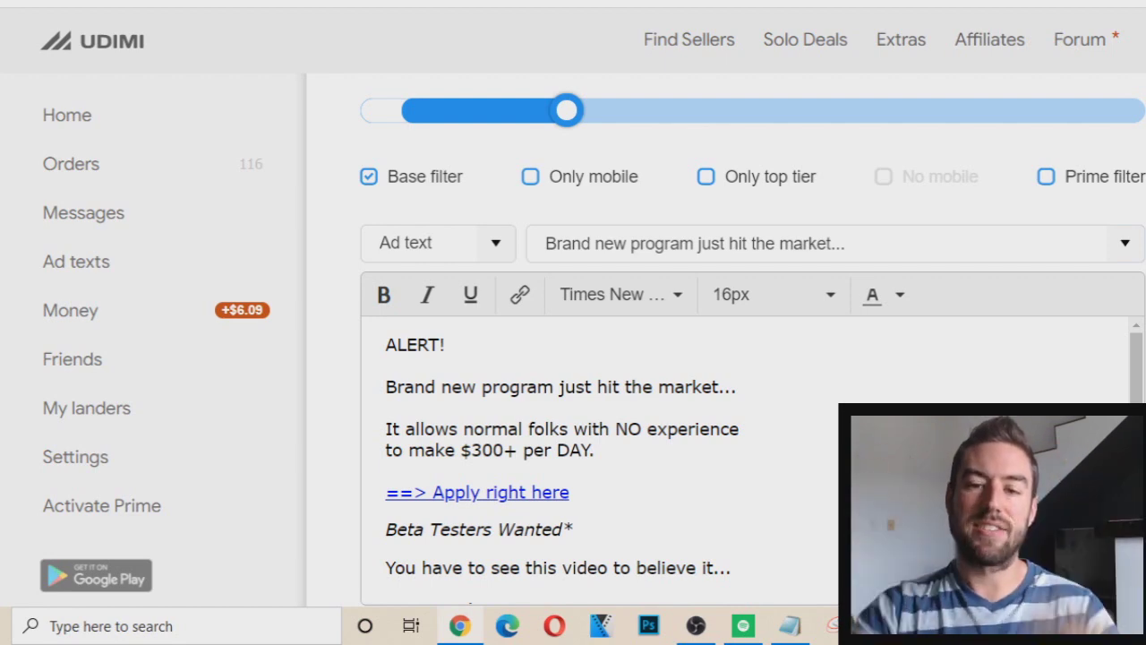
double_click(597, 249)
click(597, 249)
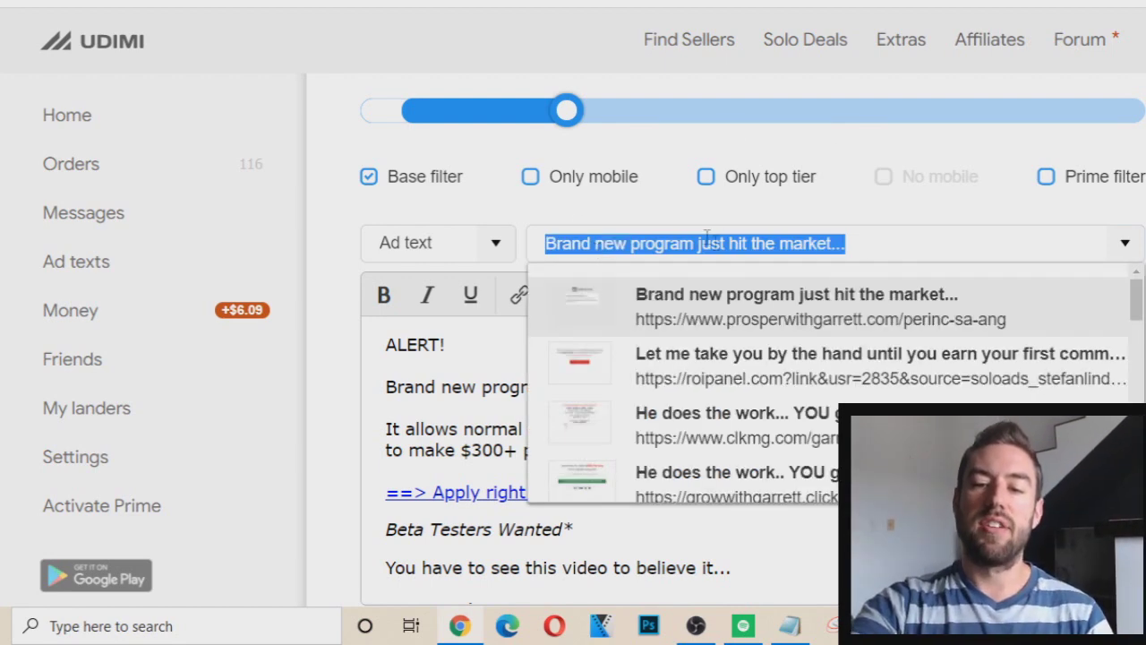
click(690, 280)
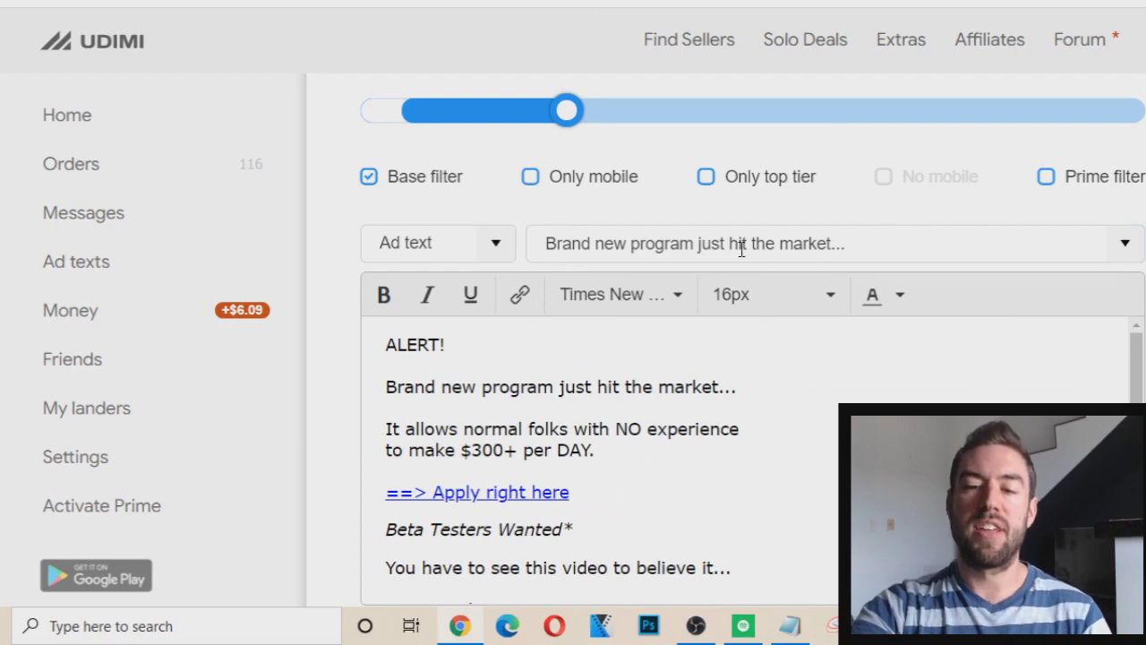
Select and then deselect the 'Brand new program just hit the market...' ad copy in the editor.
scroll(770, 379, down, 2)
scroll(770, 379, up, 2)
scroll(320, 319, down, 1)
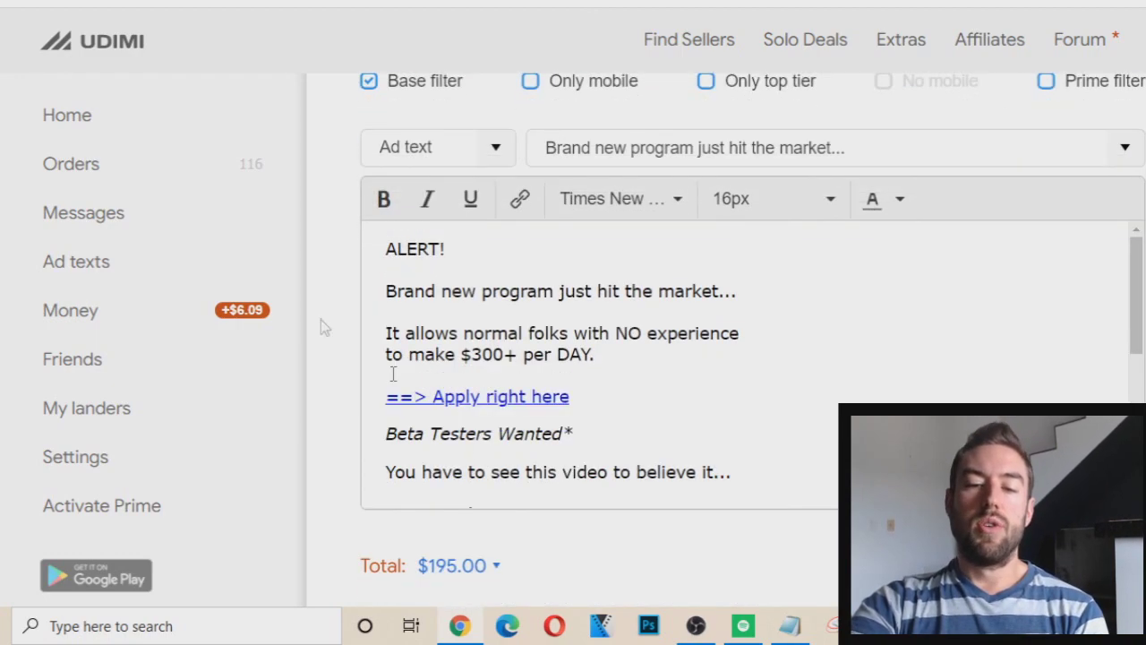
drag(387, 248, 601, 472)
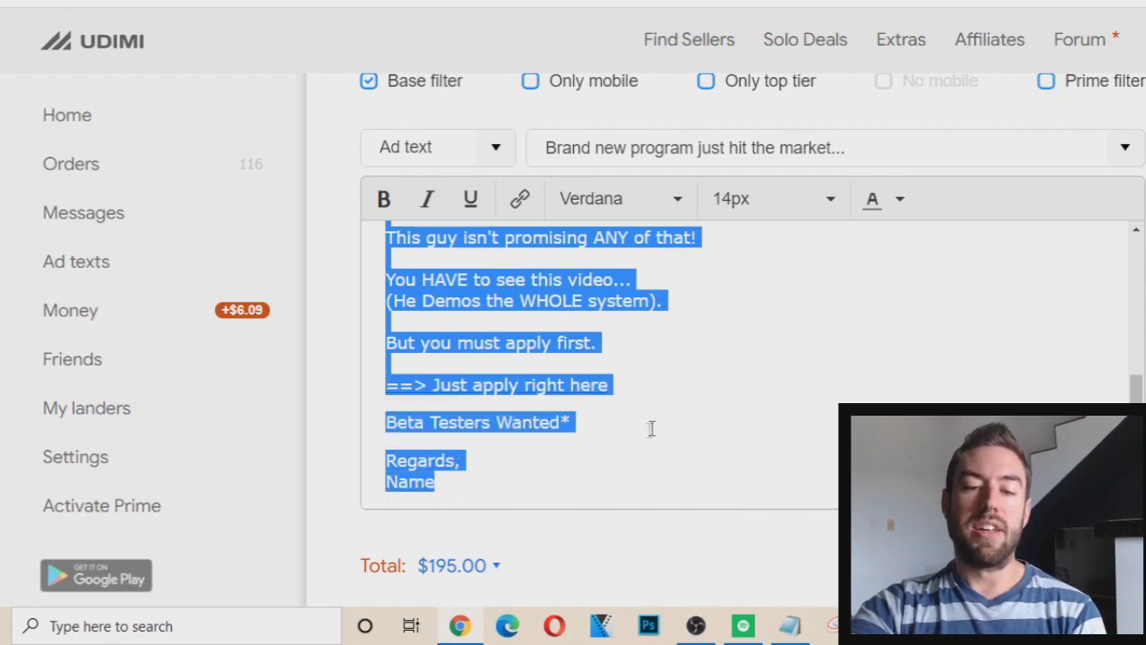
click(647, 428)
scroll(582, 389, up, 5)
scroll(587, 314, up, 1)
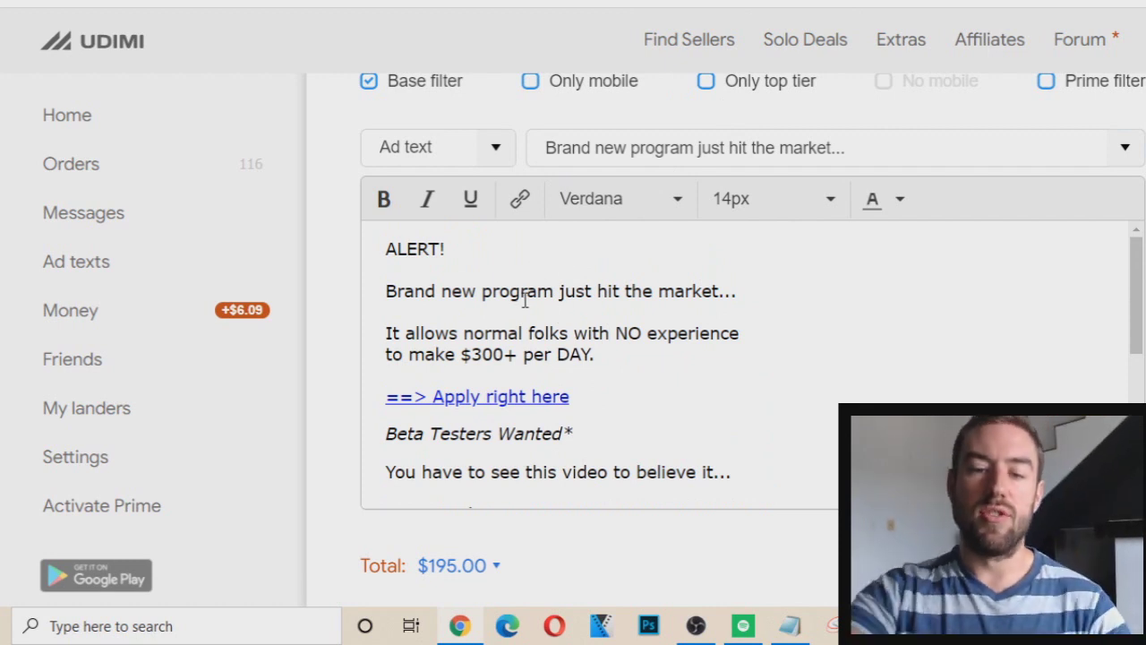
drag(386, 291, 749, 284)
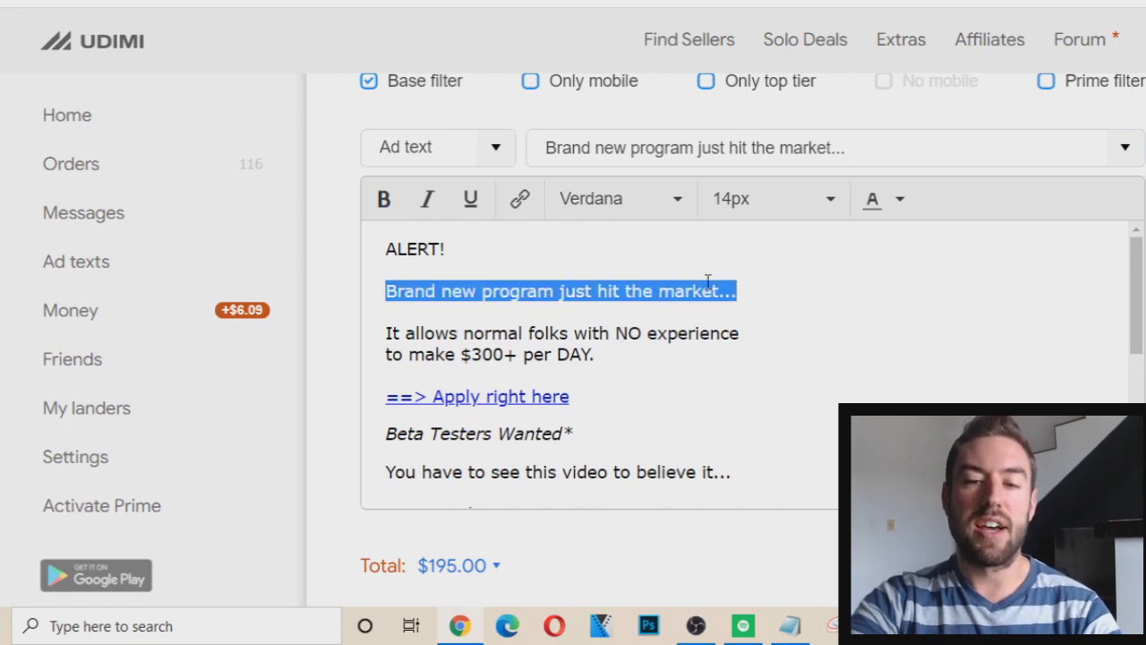
click(522, 199)
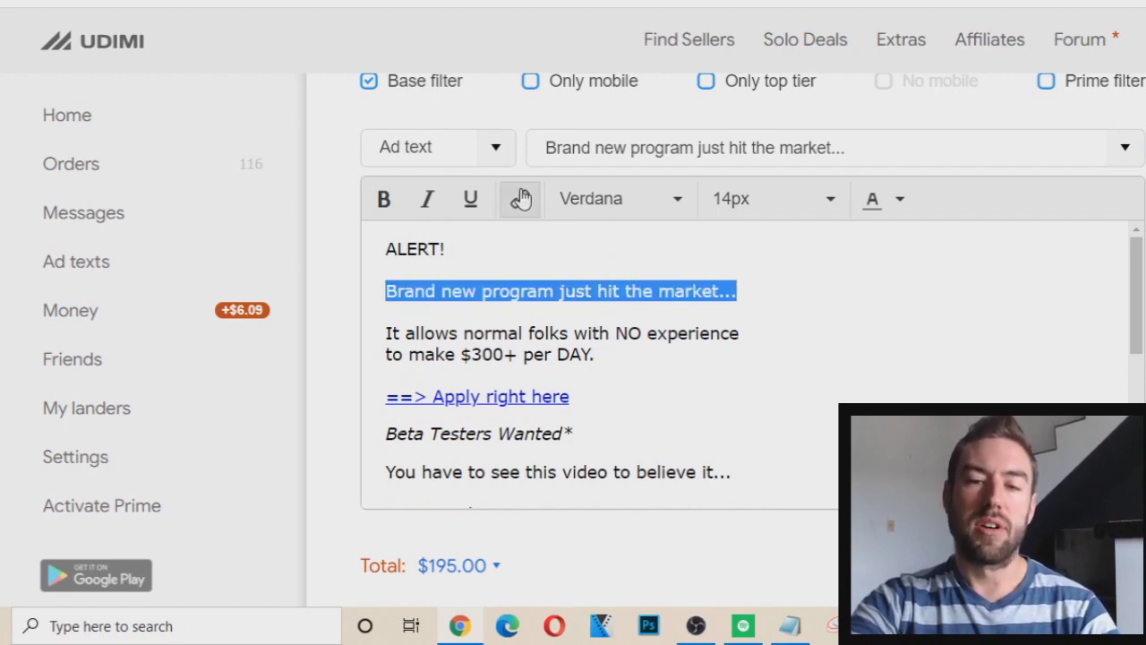
text(http://)
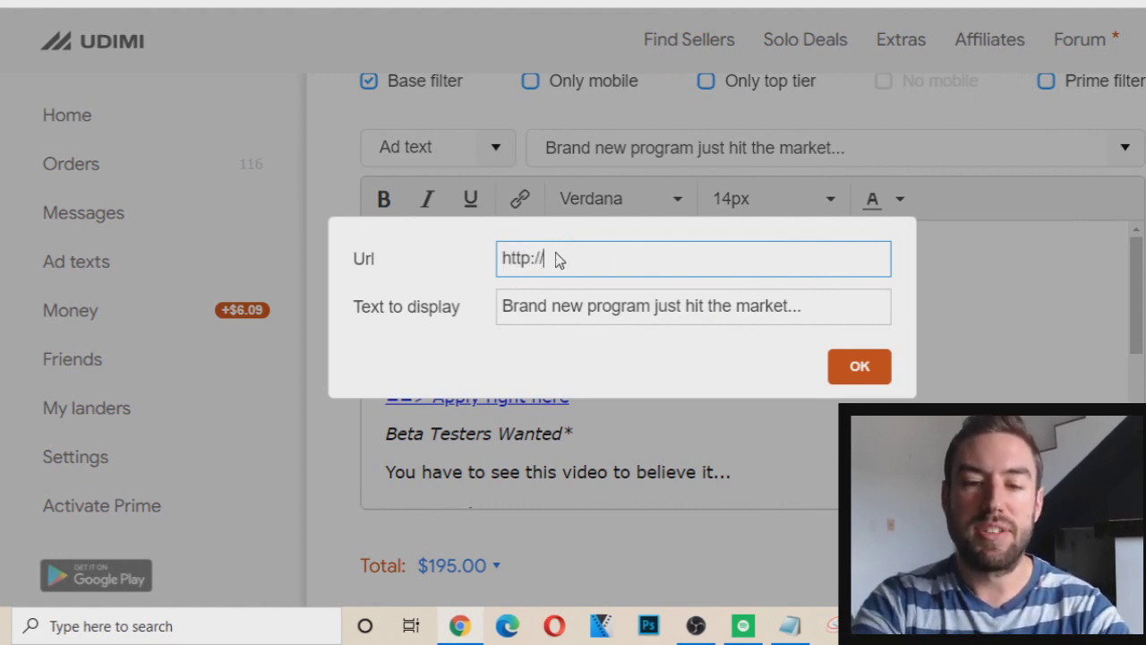
text(google.com)
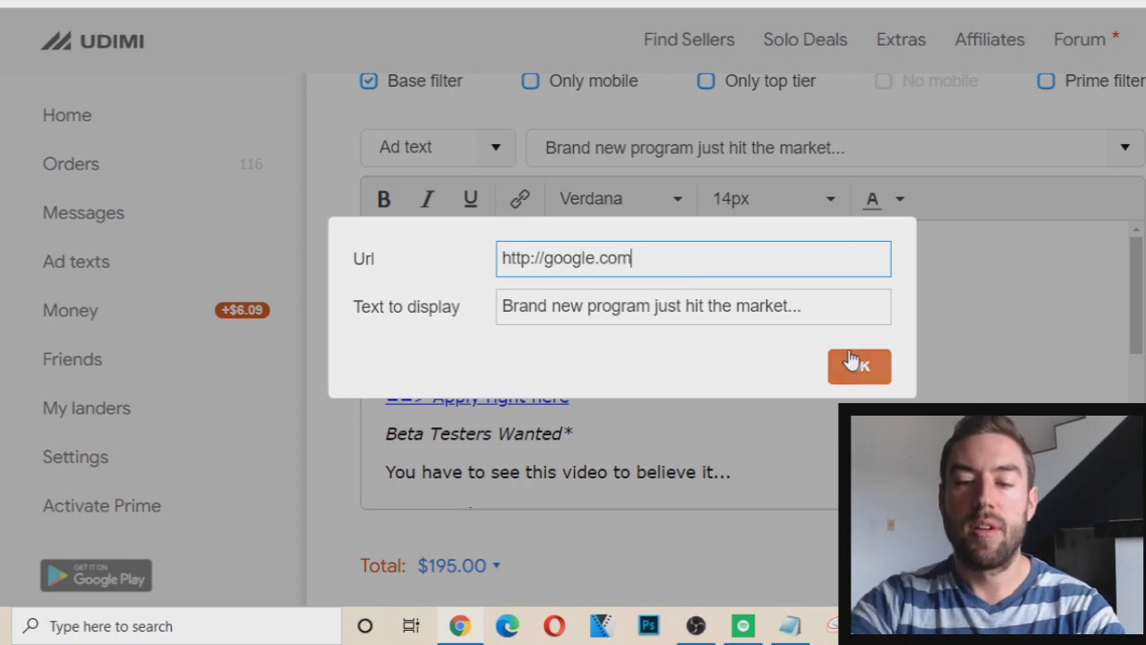
click(855, 364)
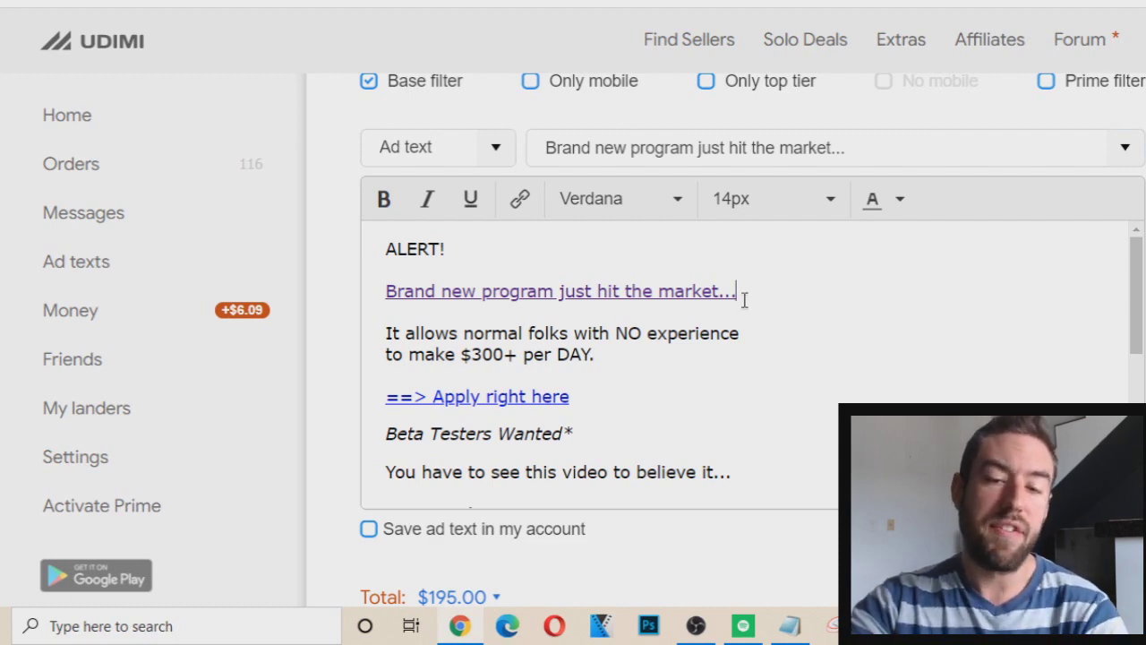
Change the Ad text option to Link only, showing the roipanel.com tracking URL and $195.00 total.
scroll(594, 343, down, 2)
scroll(422, 255, up, 2)
scroll(752, 338, up, 1)
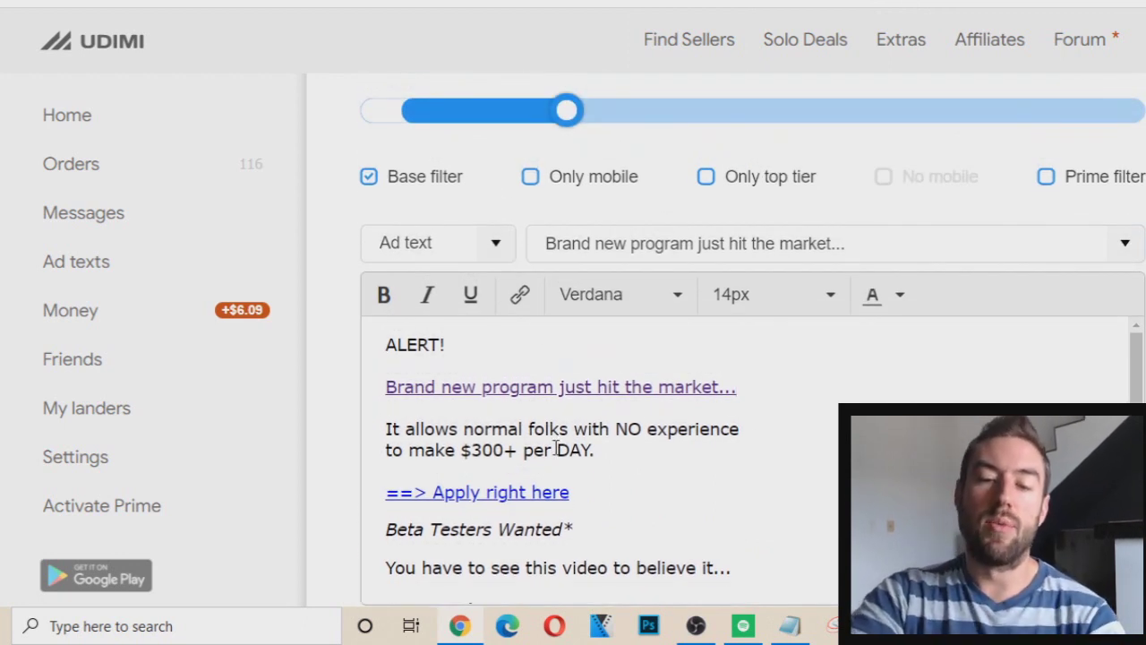
click(427, 253)
click(419, 279)
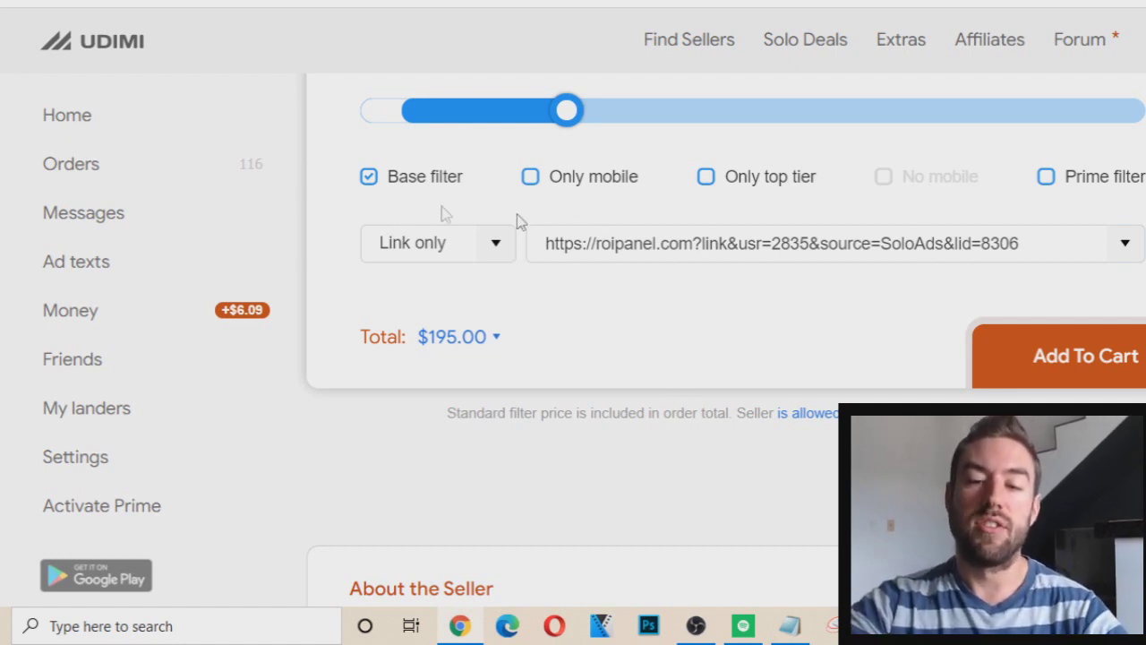
scroll(680, 376, up, 2)
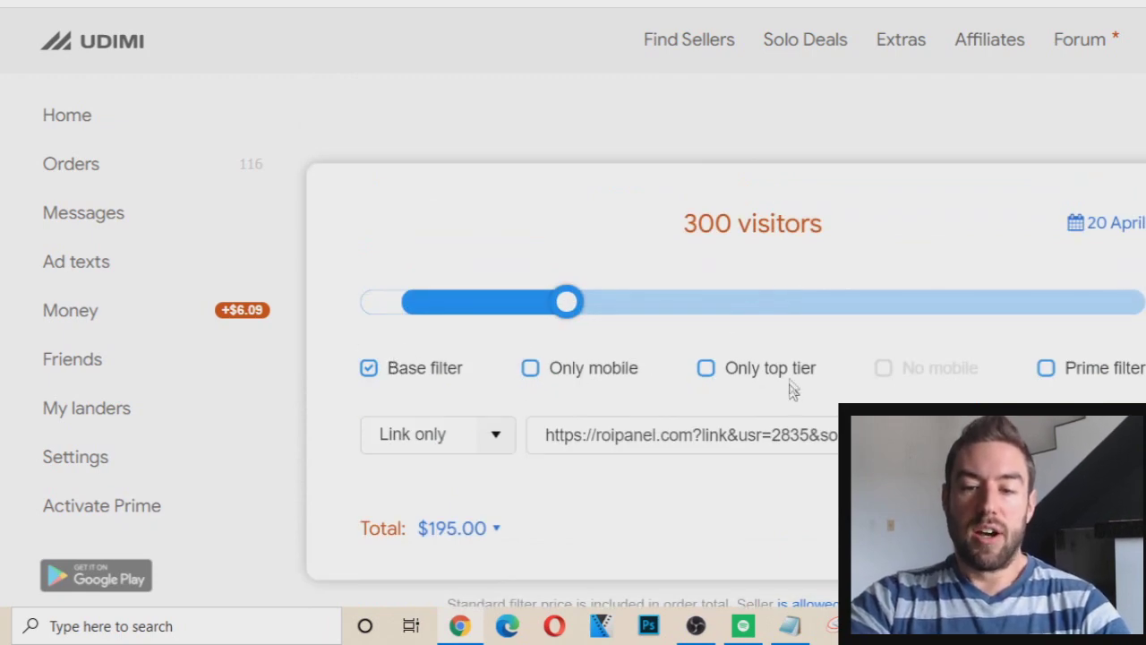
scroll(350, 268, down, 1)
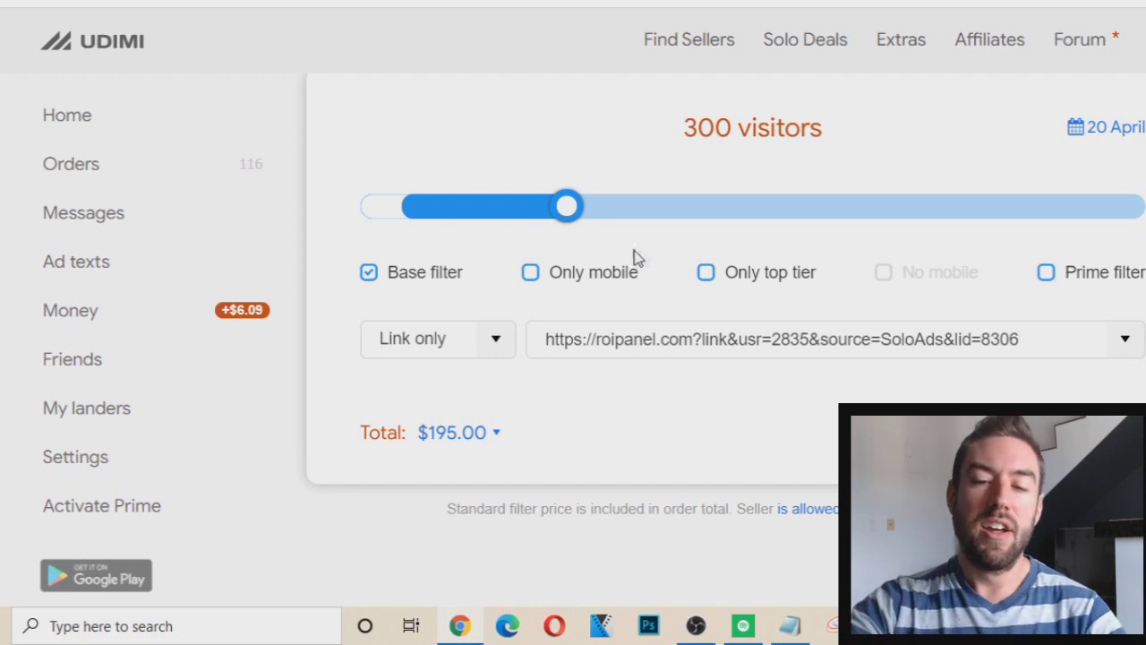
Zoom the order page in one level, leaving Only mobile unchecked.
click(606, 275)
click(606, 274)
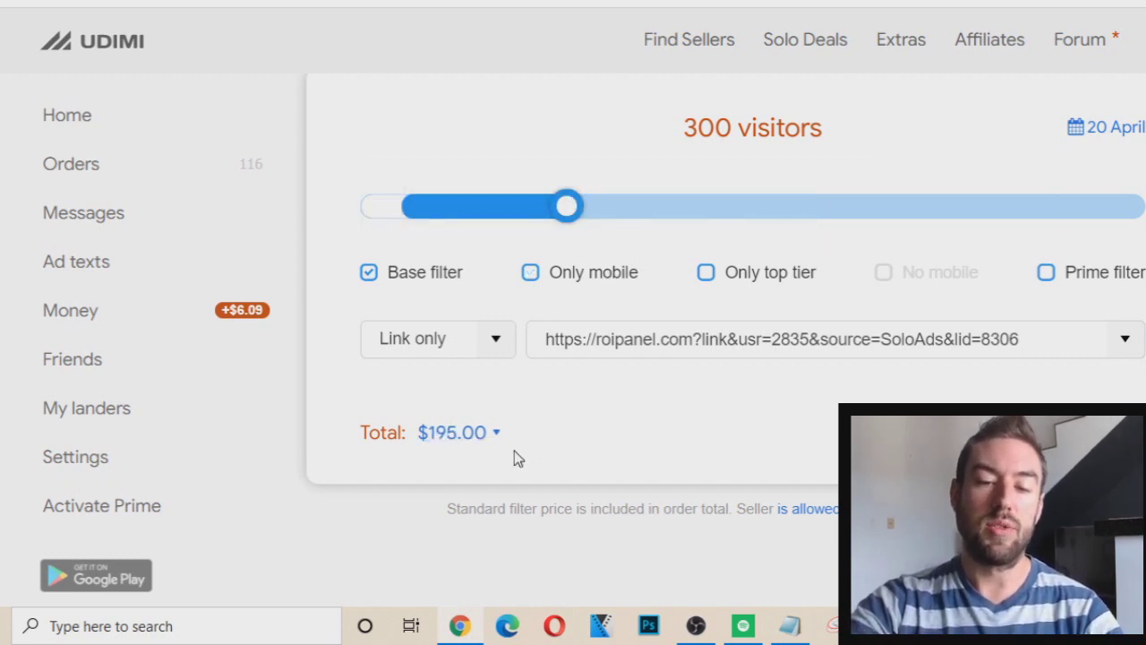
key(alt+f)
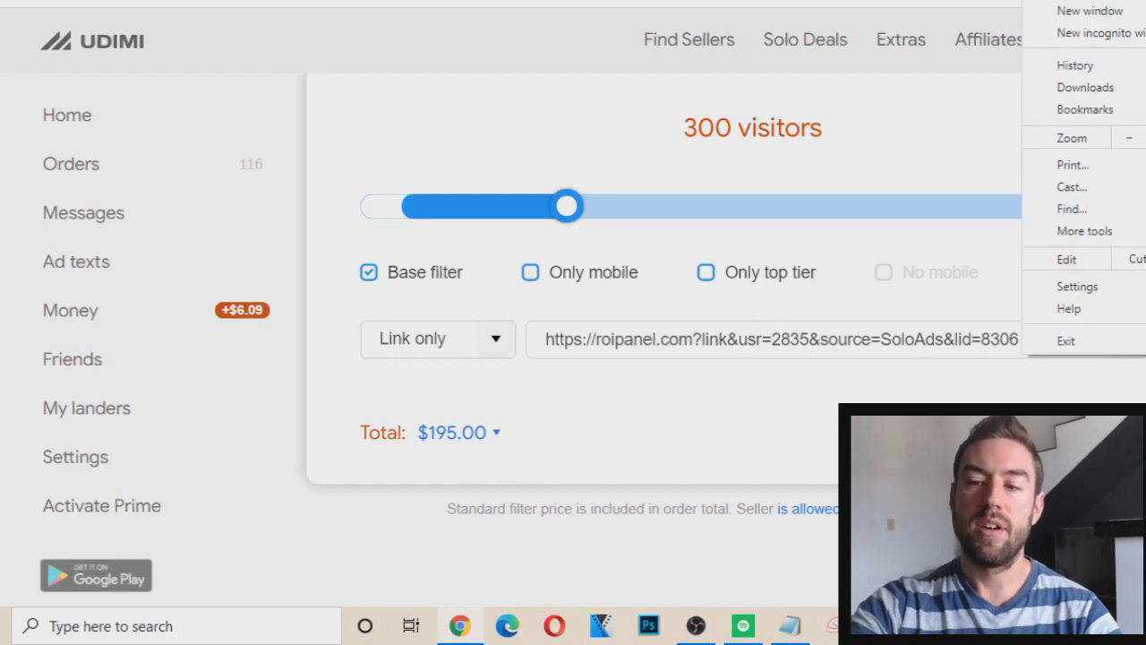
key(ctrl+plus)
key(Escape)
click(621, 327)
click(626, 336)
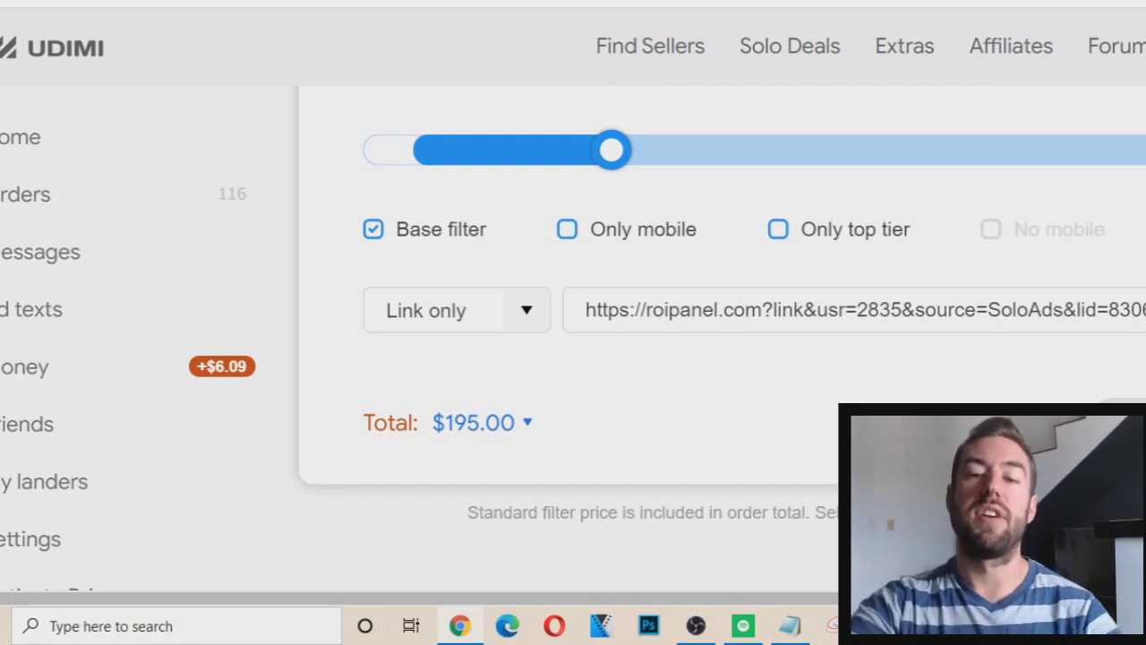
scroll(716, 359, down, 10)
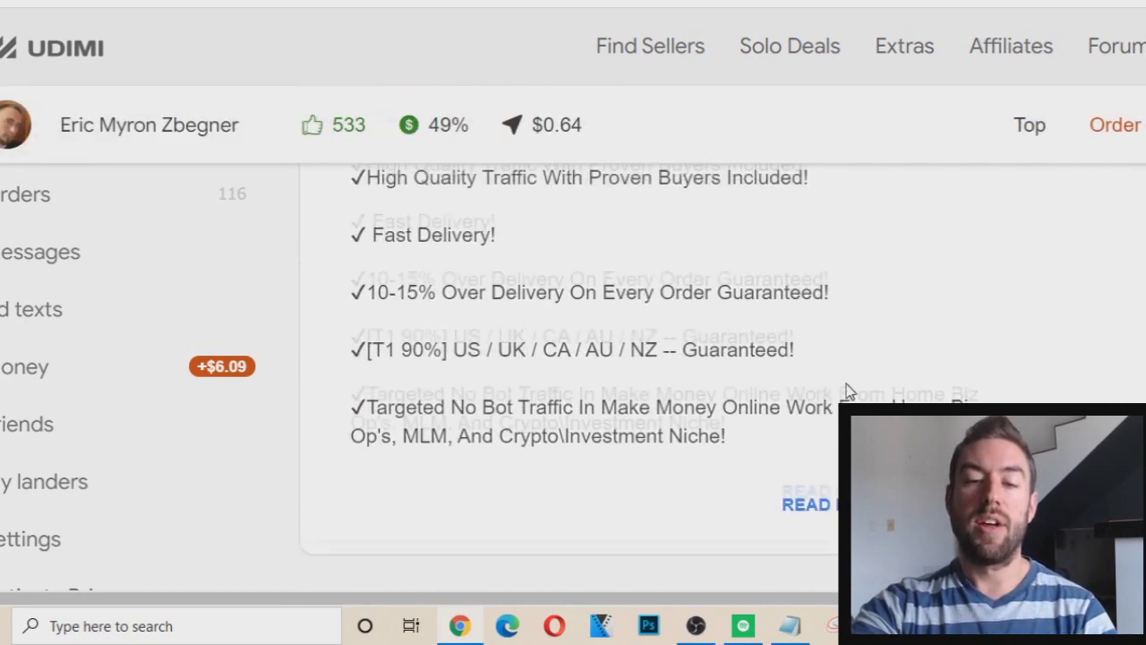
scroll(193, 244, up, 2)
drag(346, 240, 526, 232)
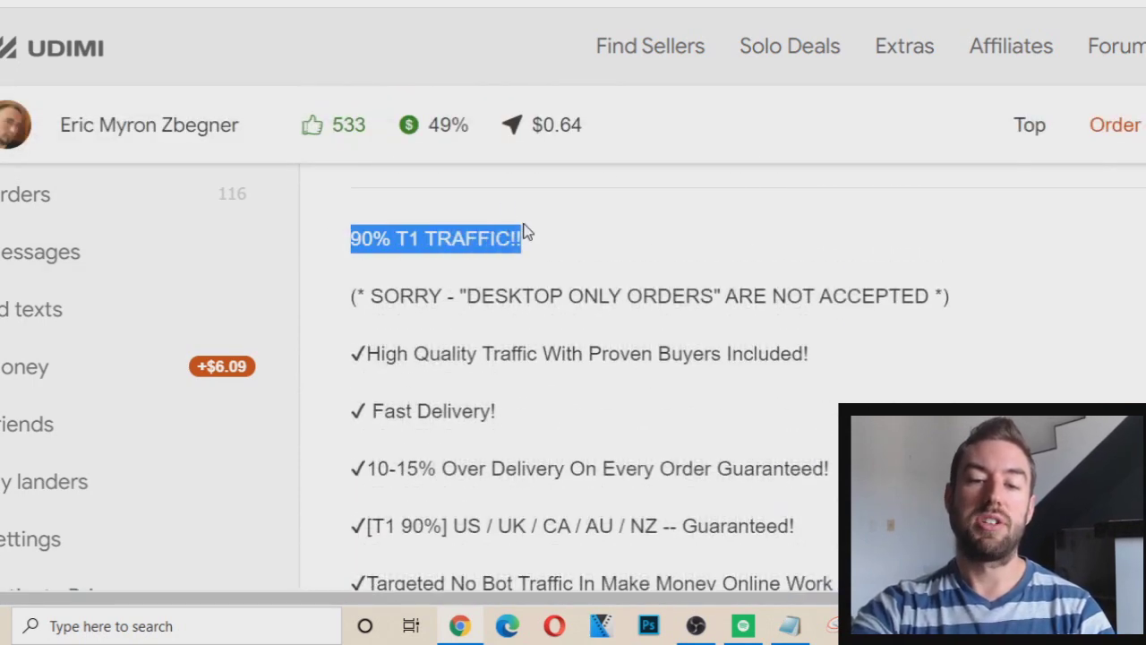
click(387, 237)
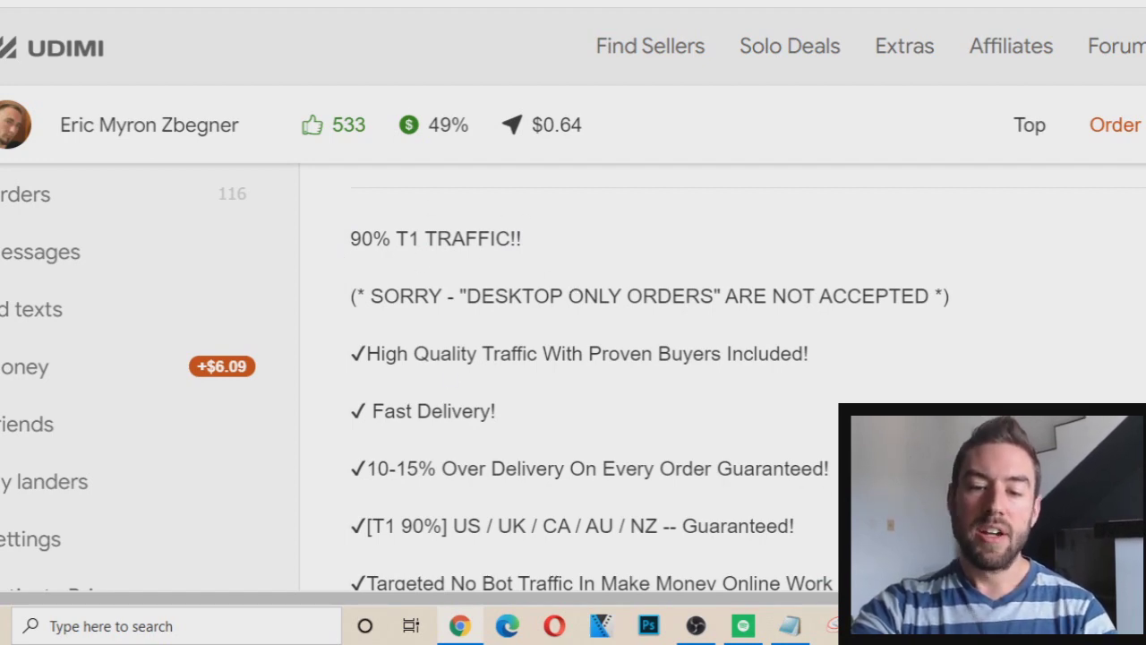
scroll(811, 312, up, 10)
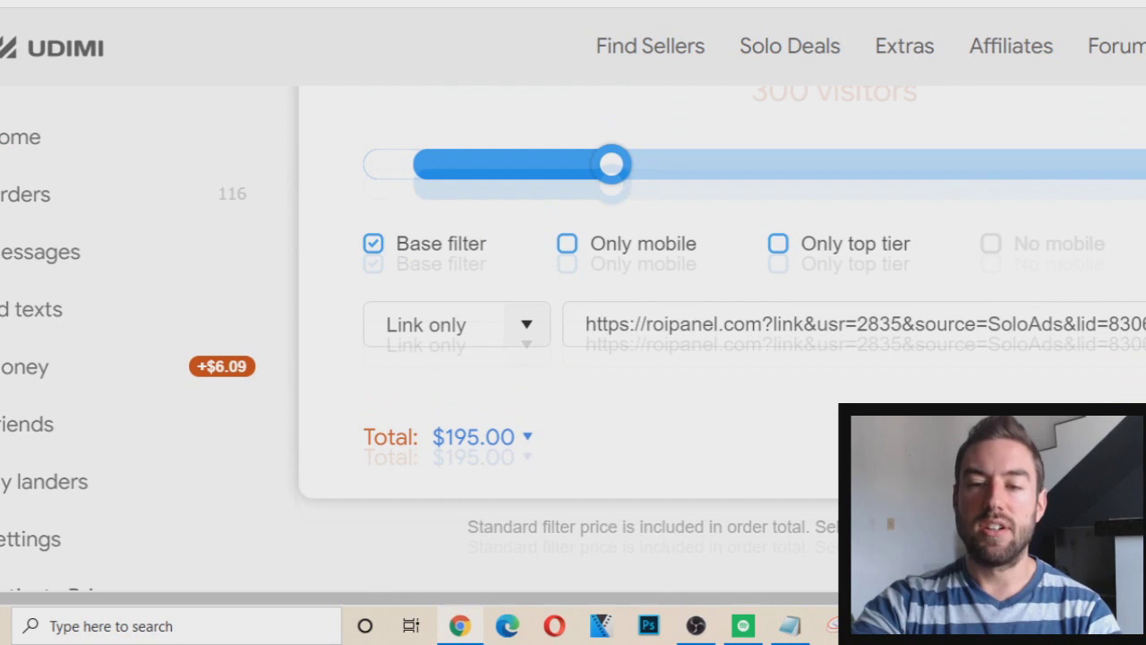
scroll(873, 309, down, 2)
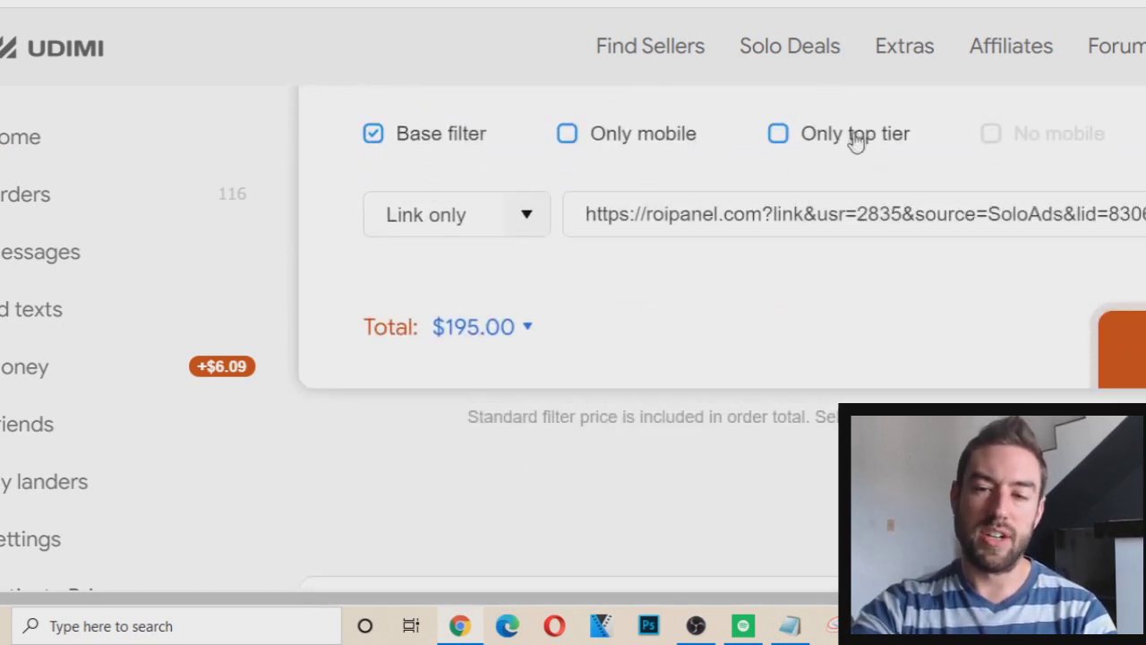
click(850, 135)
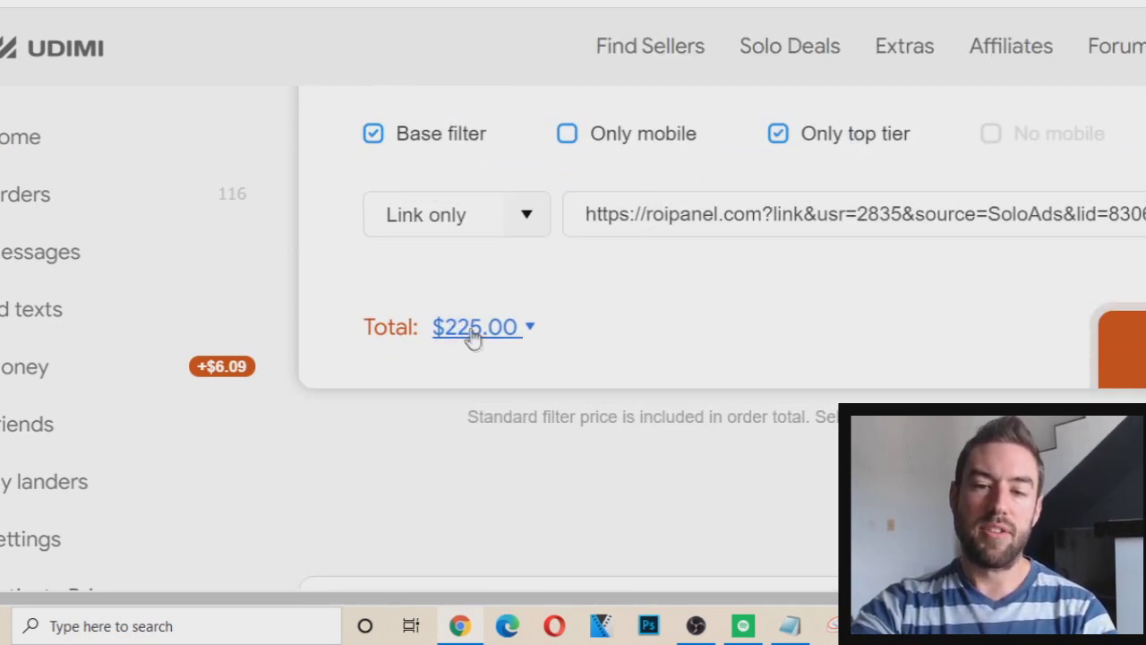
double_click(860, 136)
click(858, 139)
scroll(657, 274, down, 5)
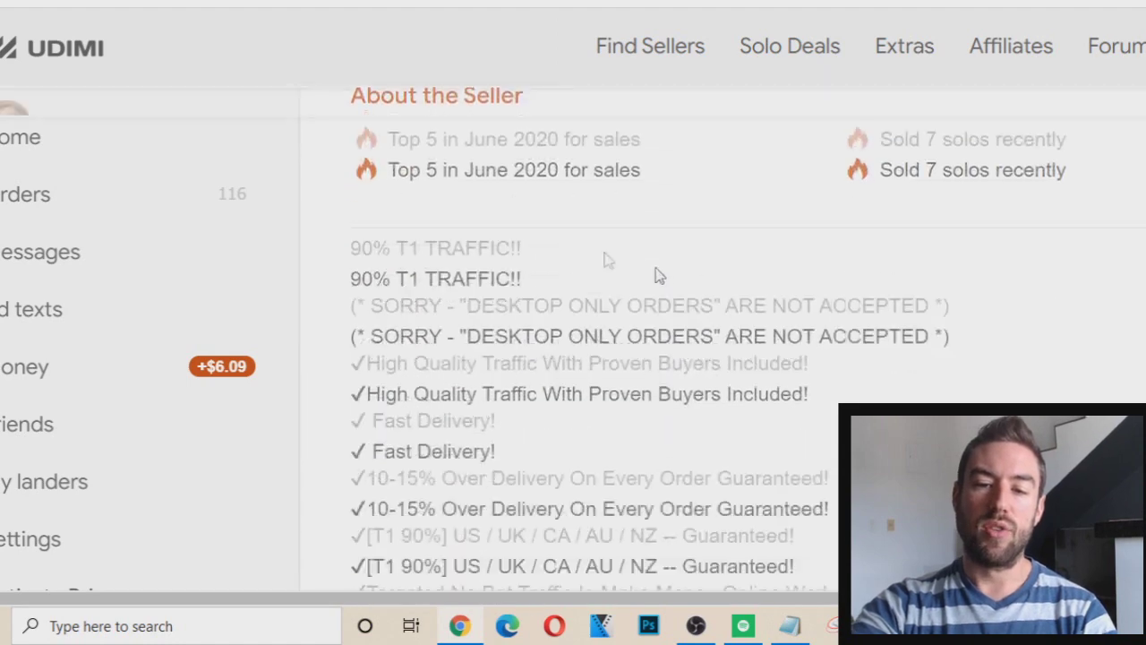
drag(345, 239, 591, 241)
click(591, 240)
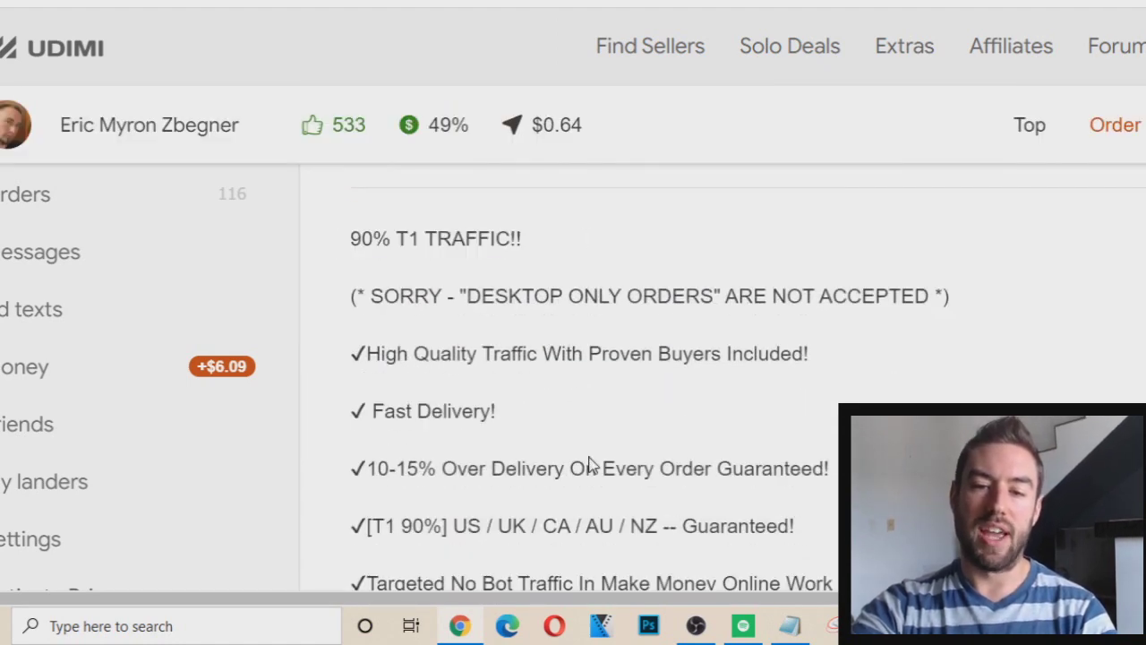
scroll(637, 430, up, 5)
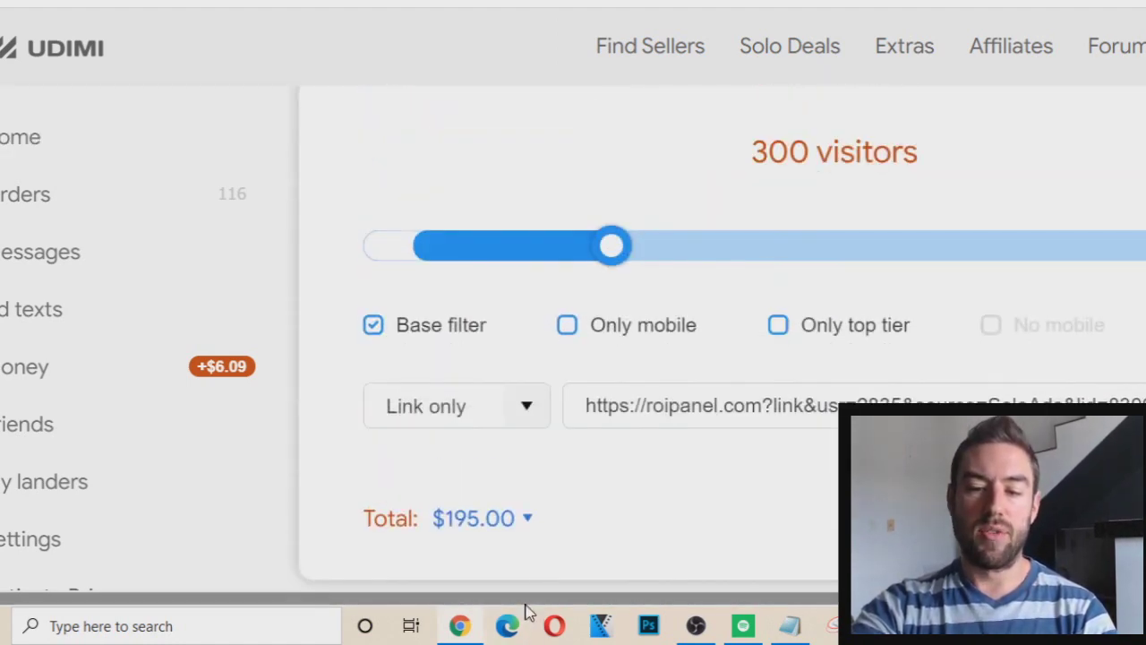
scroll(528, 606, right, 2)
mouse_move(1132, 328)
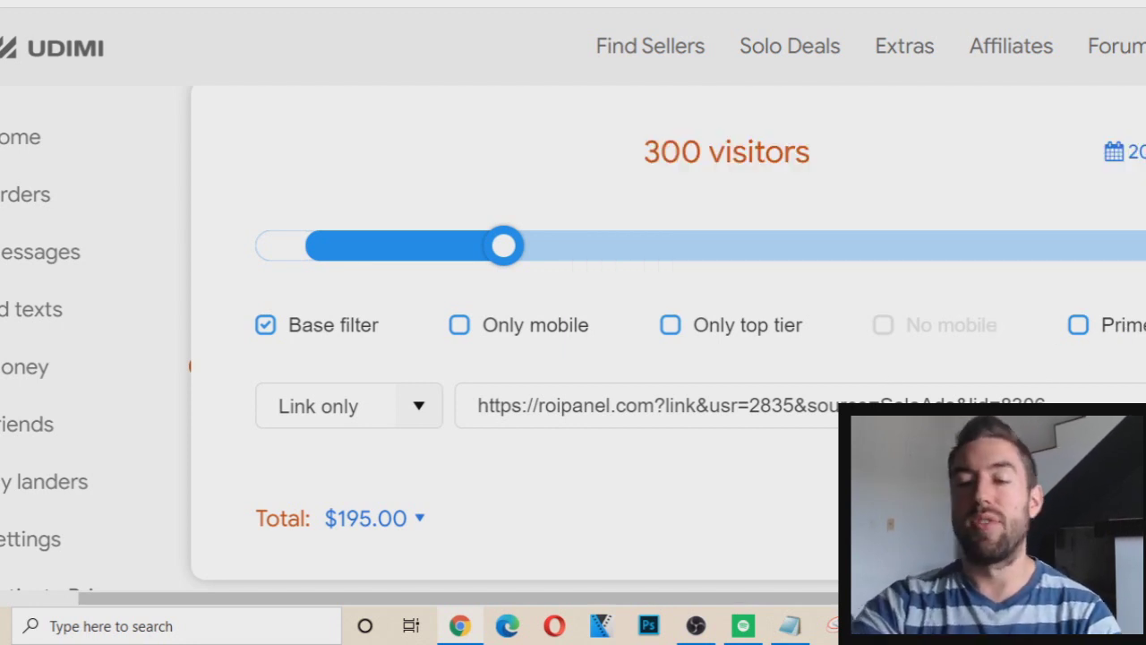
Try different visitor counts on the slider, ending at the minimum 100 visitors.
scroll(614, 446, down, 2)
scroll(663, 436, up, 2)
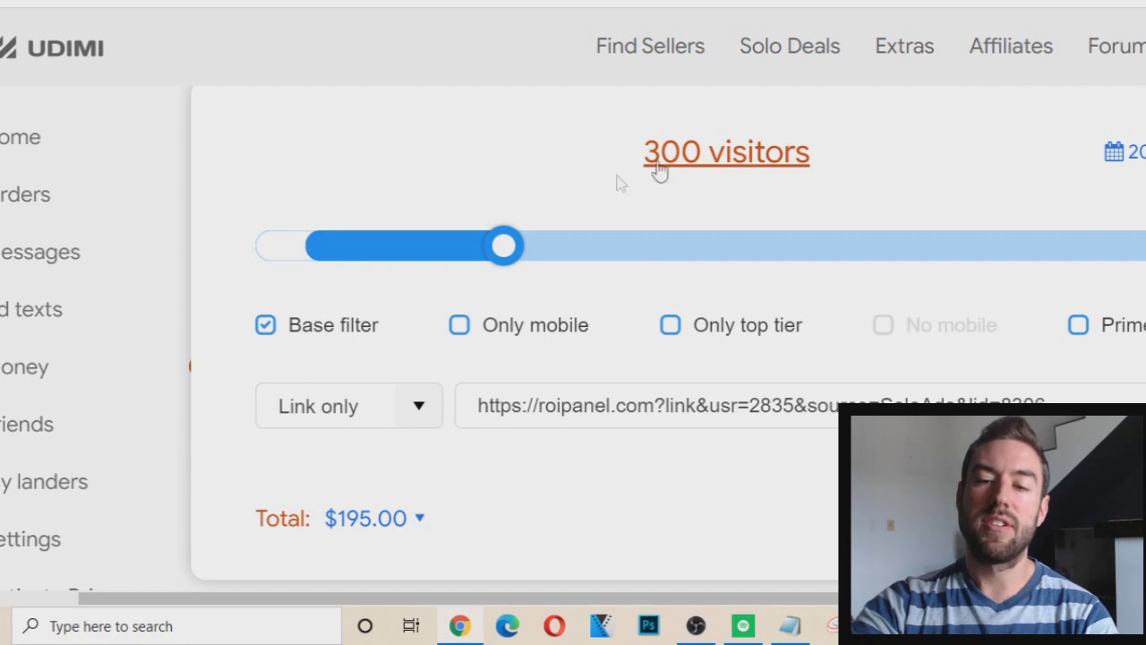
drag(512, 246, 277, 250)
scroll(282, 226, up, 5)
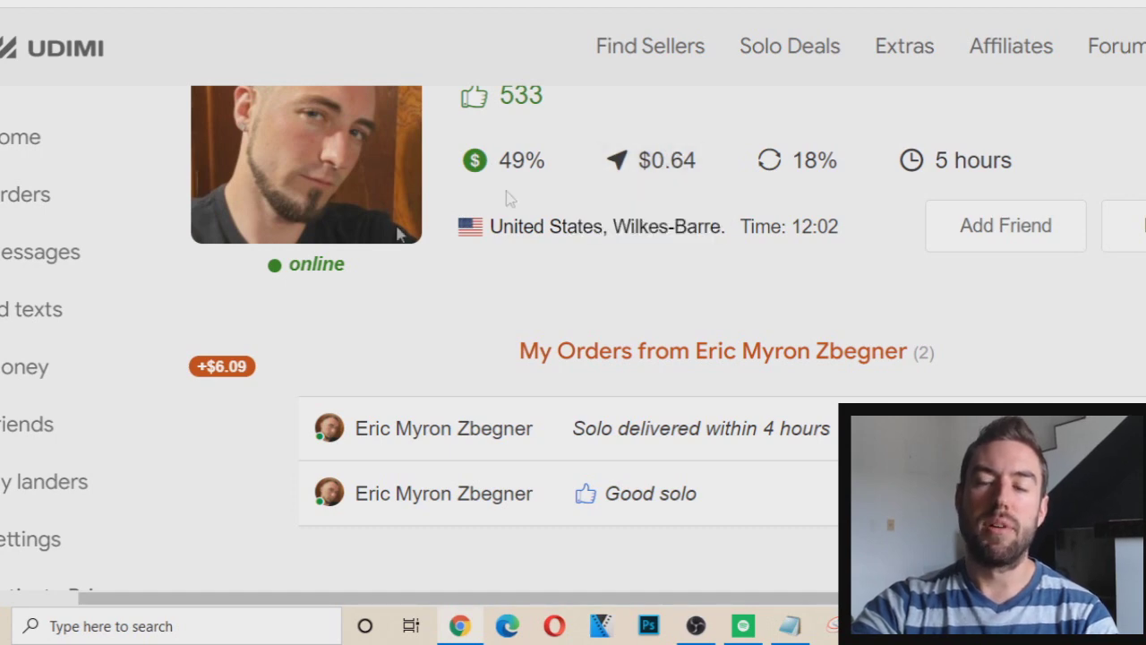
scroll(372, 248, down, 3)
scroll(371, 248, down, 5)
drag(379, 340, 677, 342)
drag(580, 342, 207, 343)
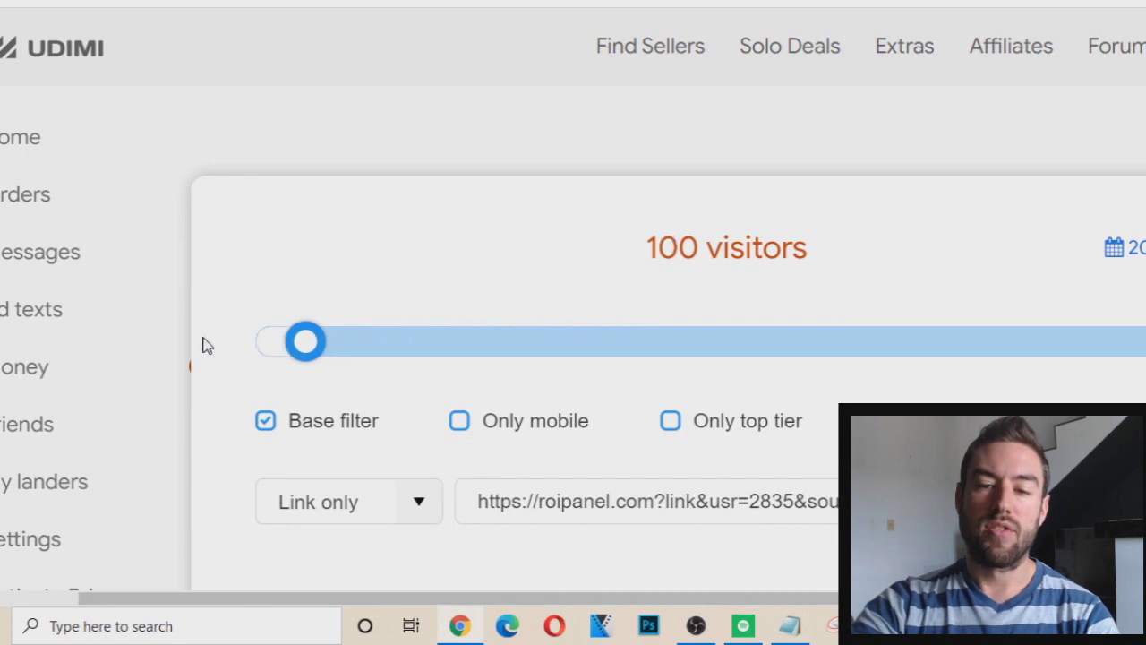
Raise the order to the seller's maximum 1000 visitors, bringing the total to $643.00.
scroll(258, 311, down, 3)
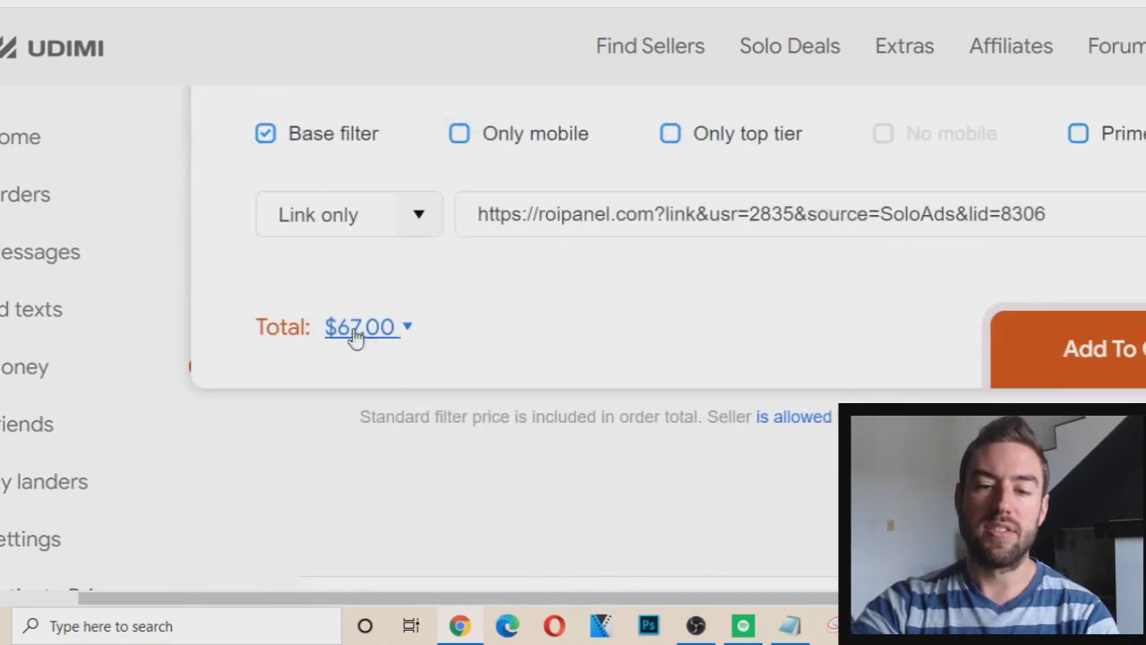
scroll(645, 455, up, 3)
drag(304, 247, 1138, 251)
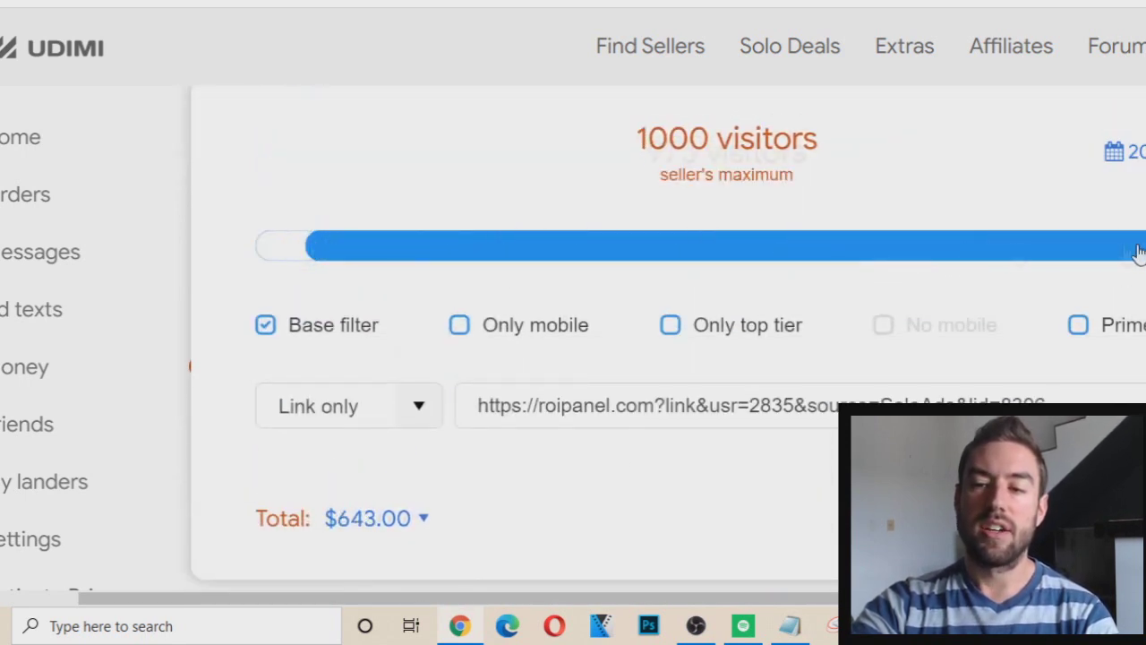
scroll(447, 248, down, 3)
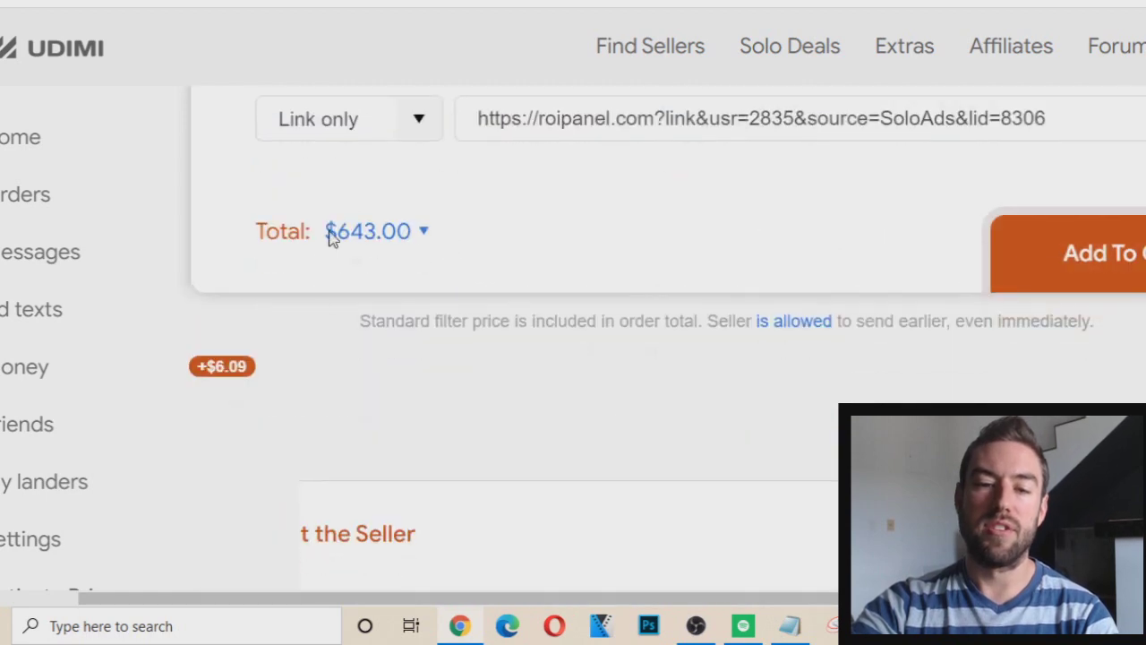
scroll(486, 376, up, 4)
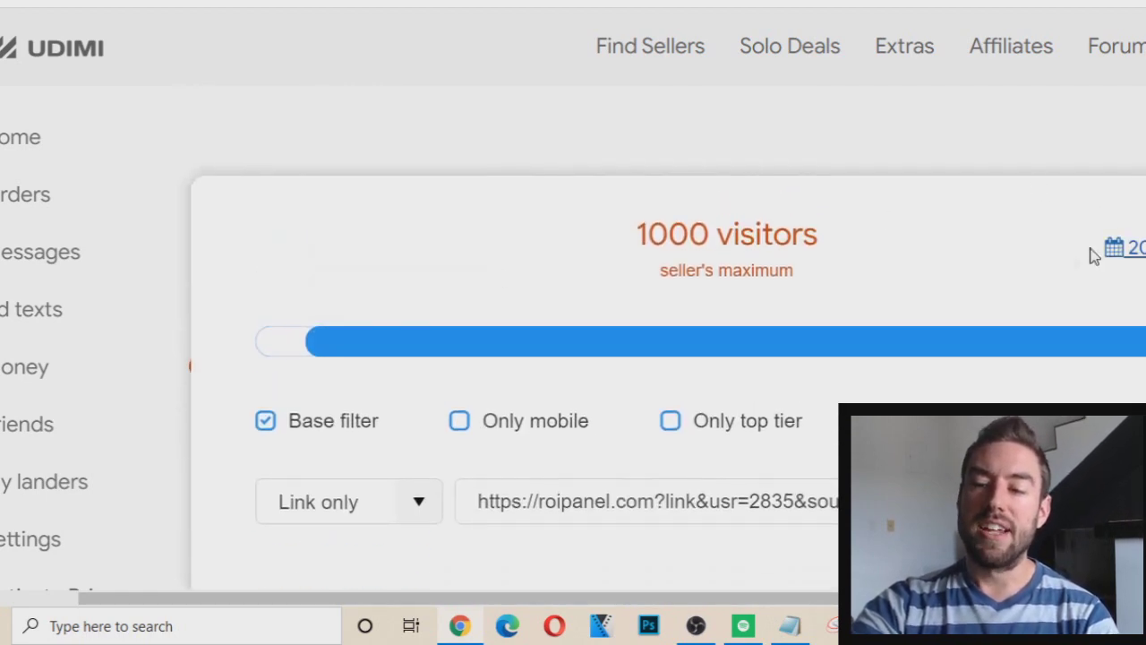
scroll(1107, 192, down, 1)
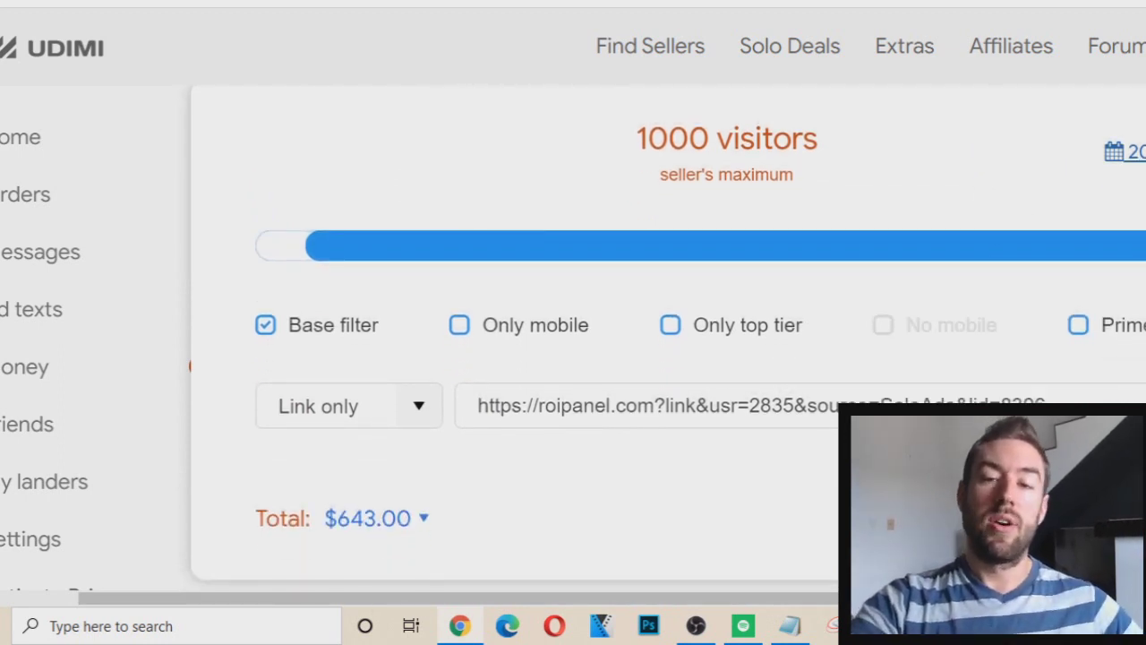
click(1123, 152)
Schedule the solo for 24 April and drop the visitor count back to 100.
scroll(1008, 212, down, 1)
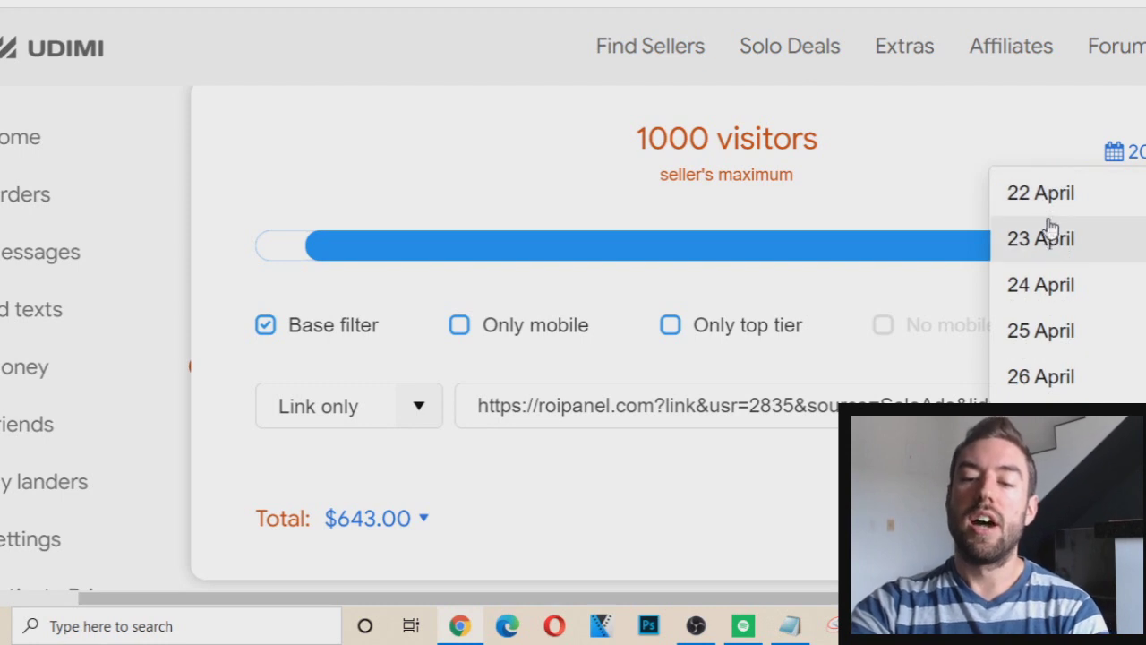
click(1044, 288)
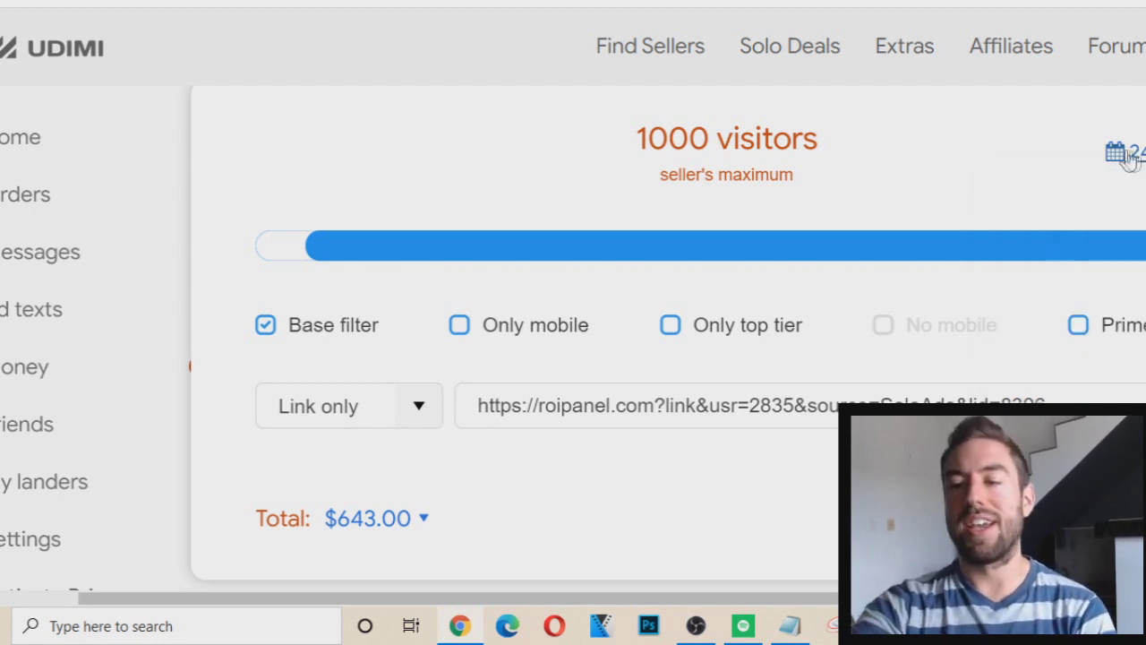
drag(1145, 245, 307, 282)
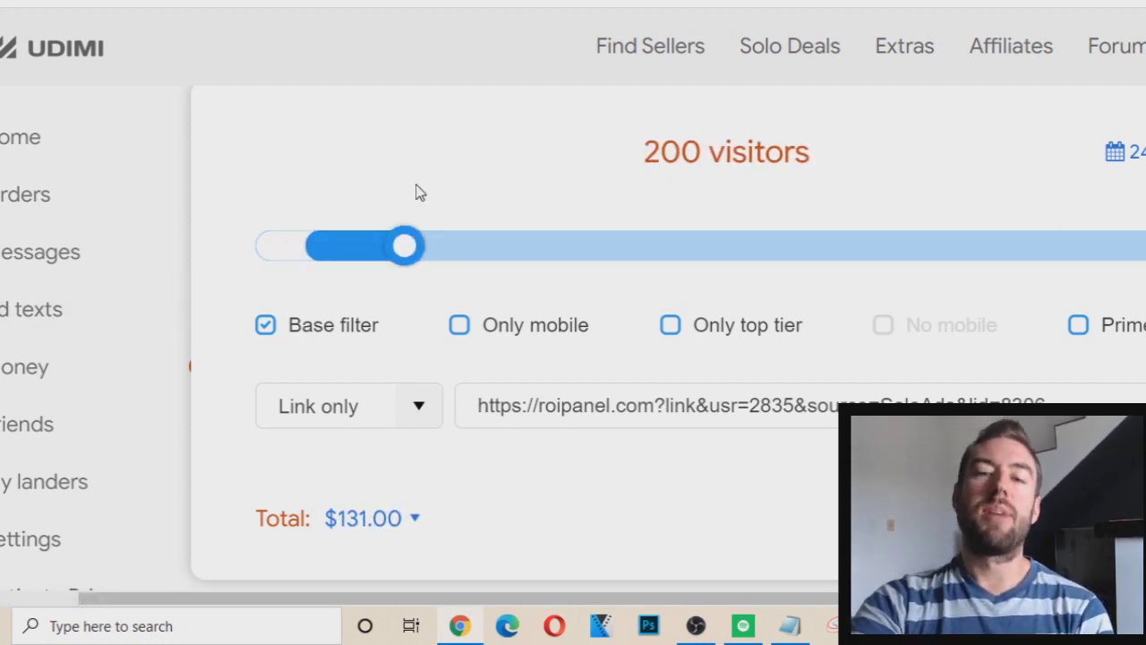
Try the visitor slider at 1000, then 100, then about 275 visitors.
scroll(411, 188, up, 6)
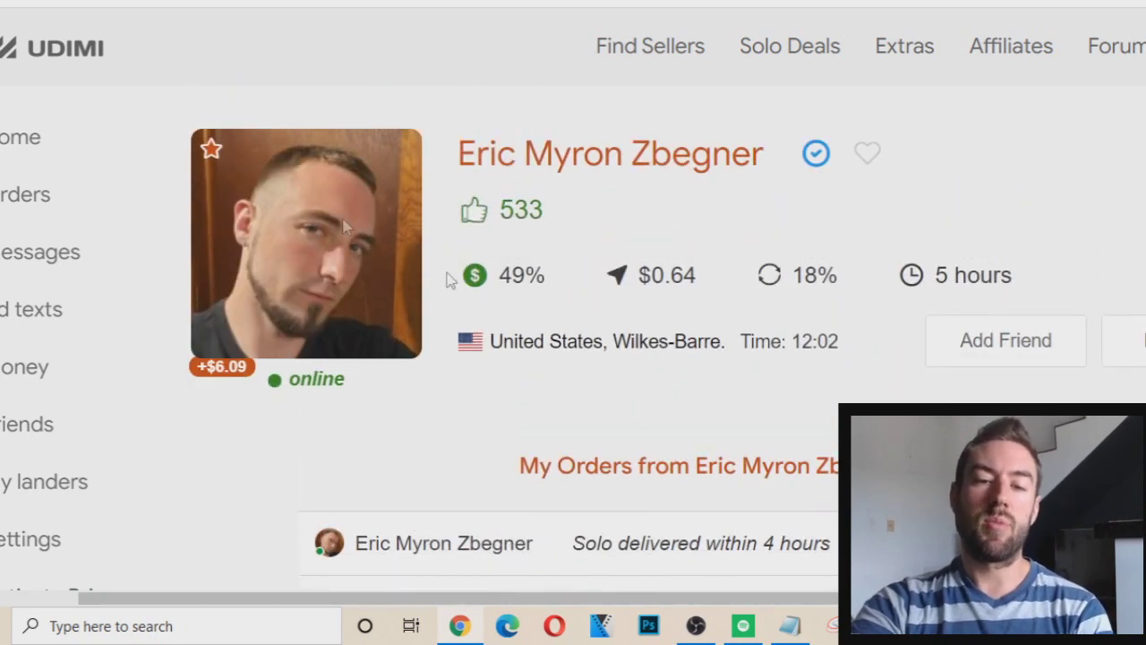
scroll(412, 161, down, 5)
scroll(400, 182, down, 1)
scroll(400, 181, up, 1)
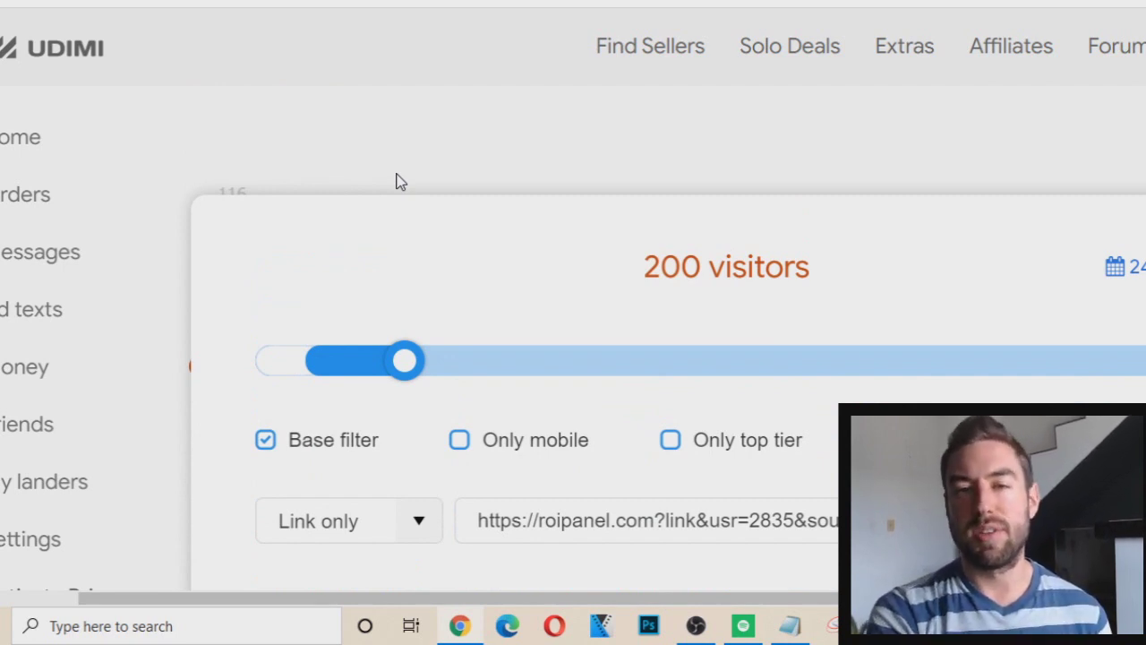
drag(414, 359, 405, 419)
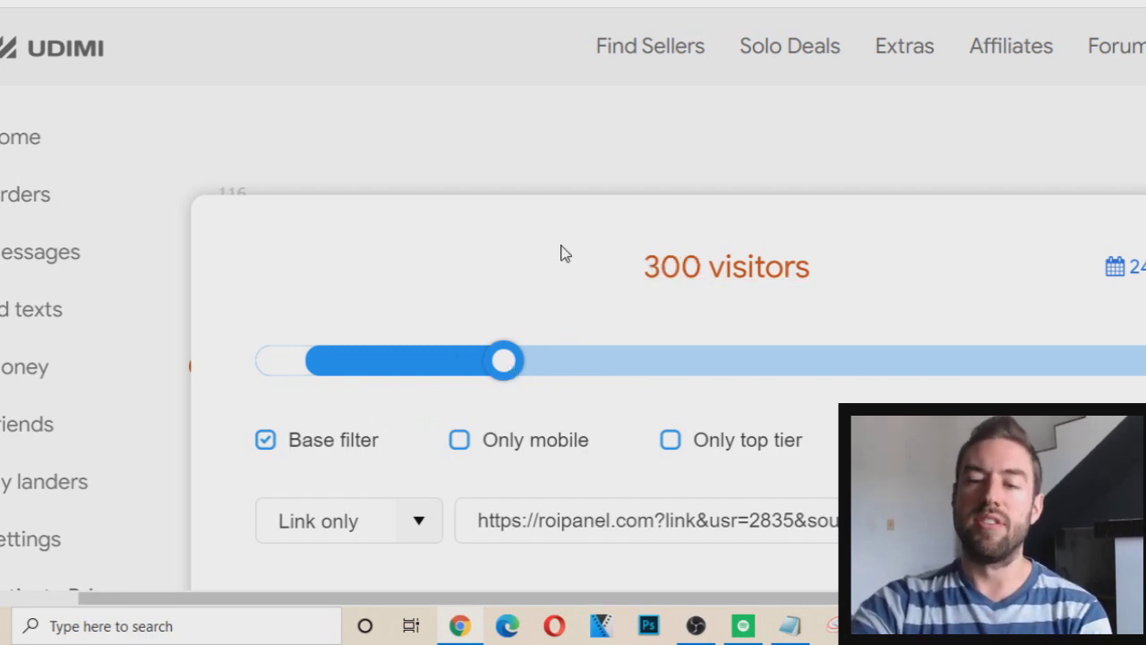
drag(504, 358, 206, 364)
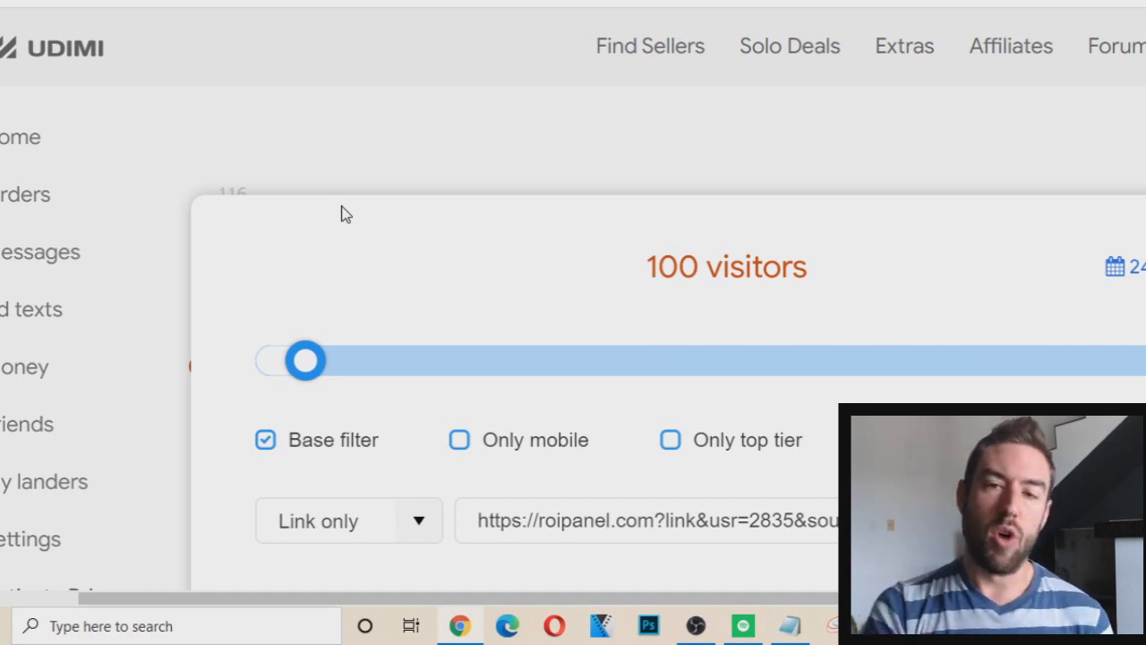
drag(306, 361, 402, 377)
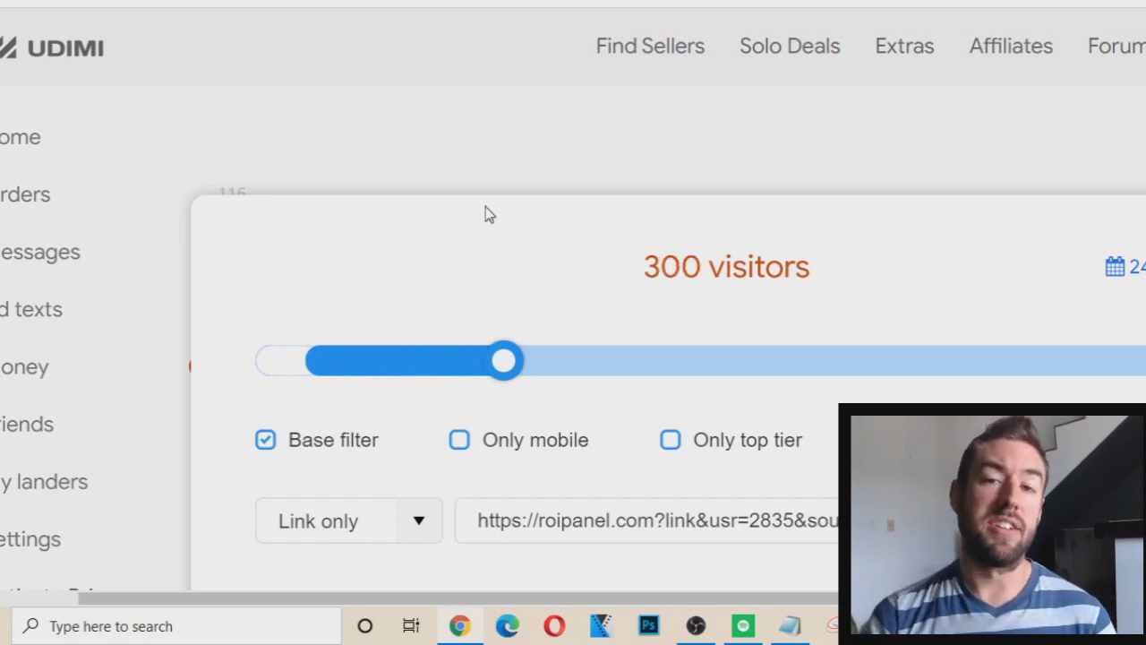
Settle the order at 325 visitors and bring the seller's past orders into view.
scroll(488, 268, down, 3)
scroll(358, 224, up, 10)
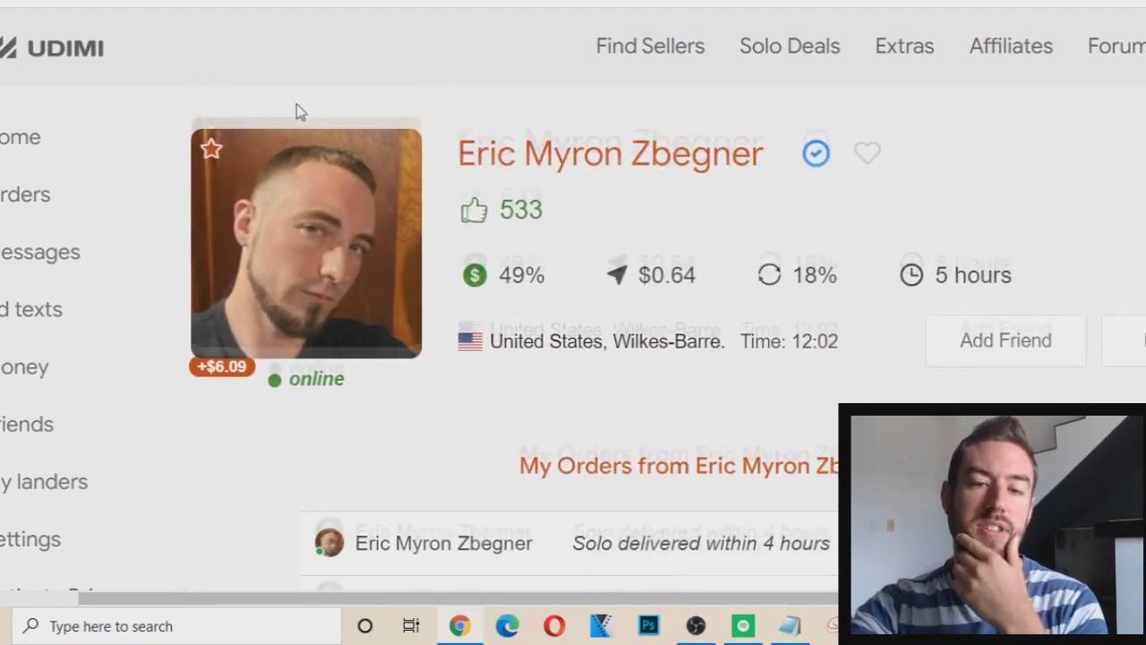
scroll(418, 277, down, 12)
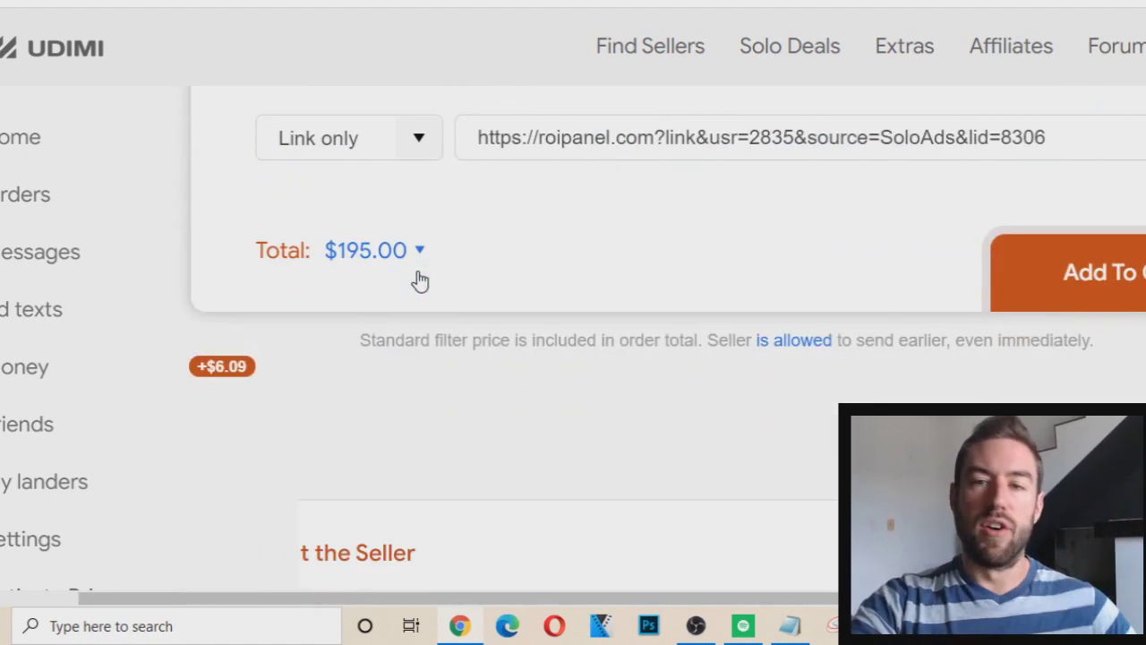
scroll(420, 286, down, 2)
scroll(427, 358, up, 7)
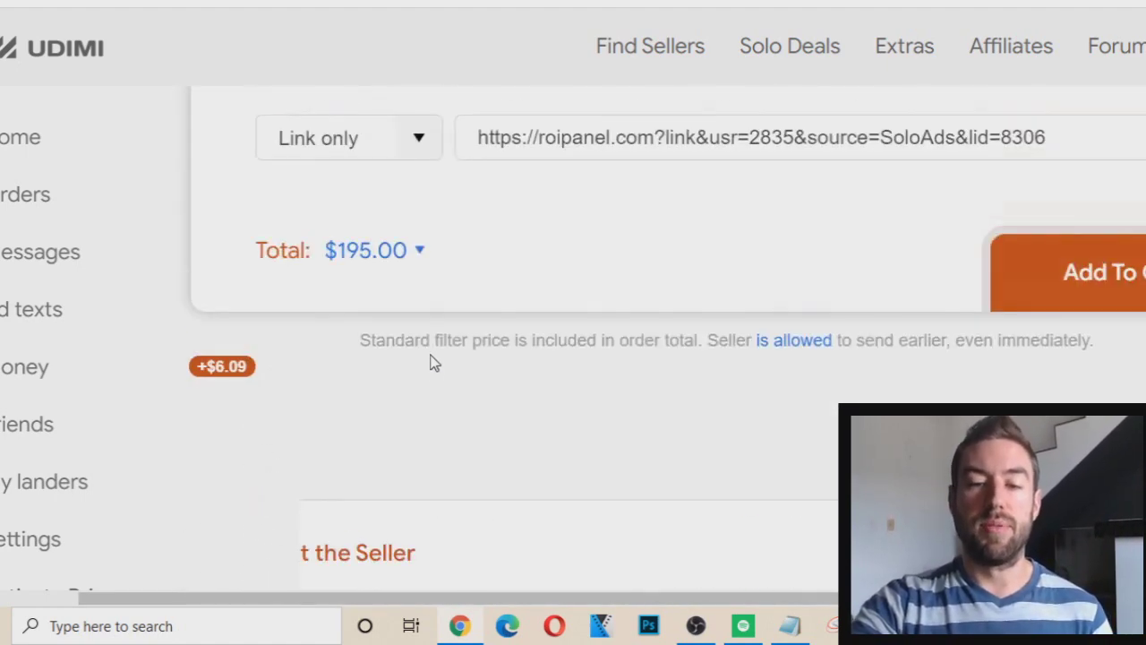
scroll(430, 358, up, 2)
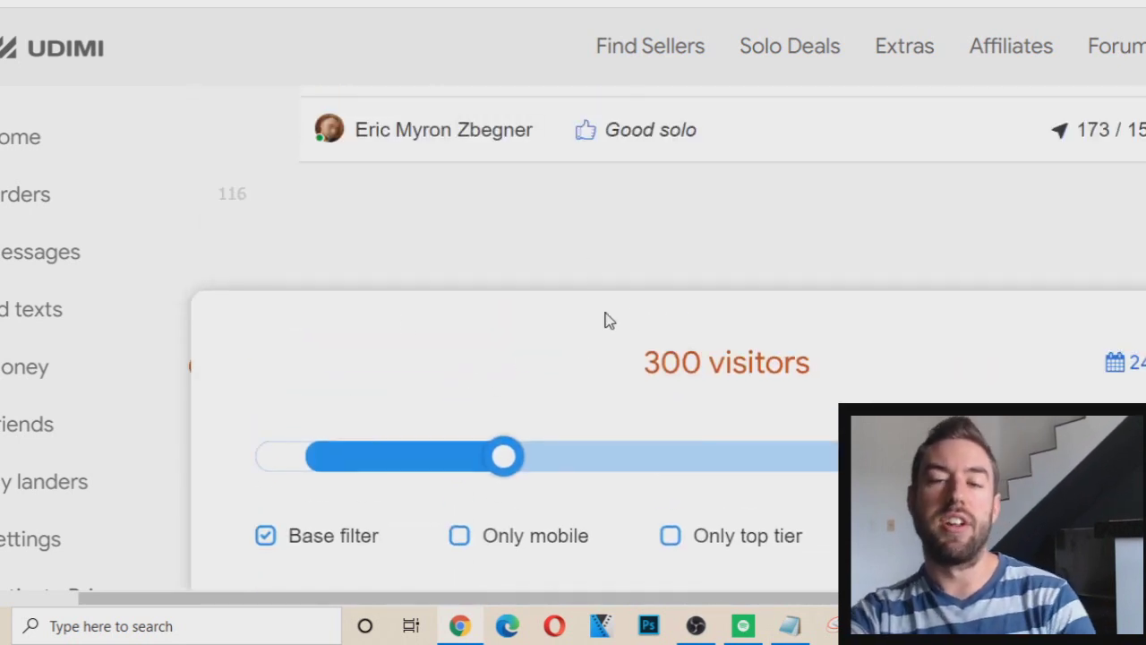
scroll(550, 317, down, 1)
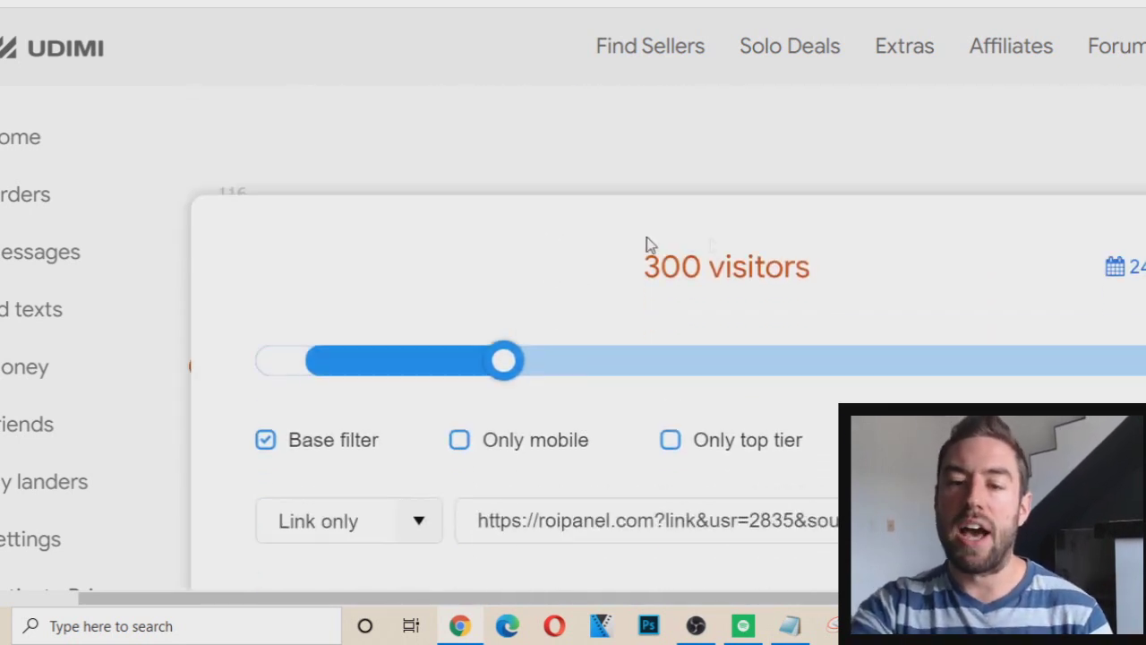
drag(525, 374, 440, 276)
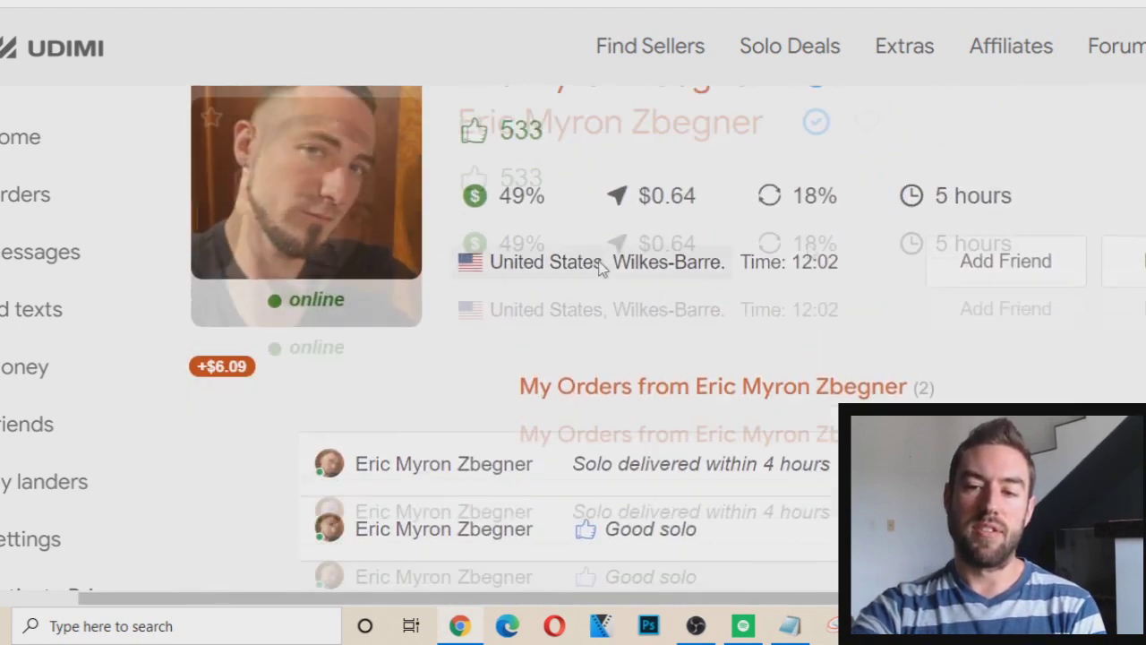
scroll(600, 269, up, 1)
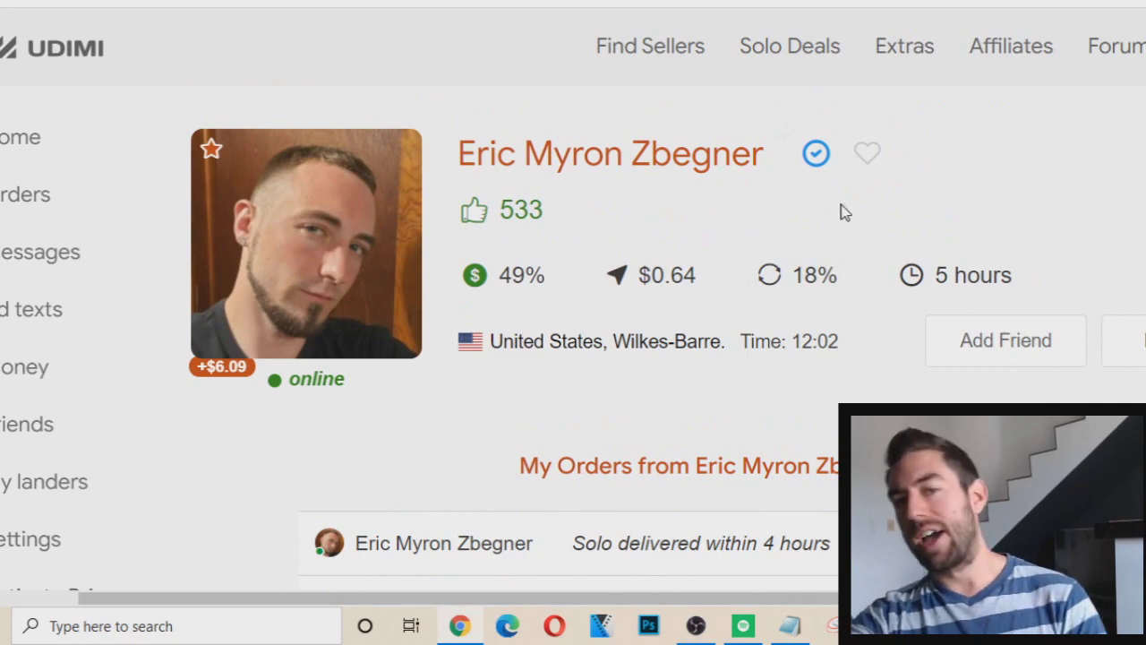
scroll(839, 225, down, 5)
scroll(775, 274, up, 4)
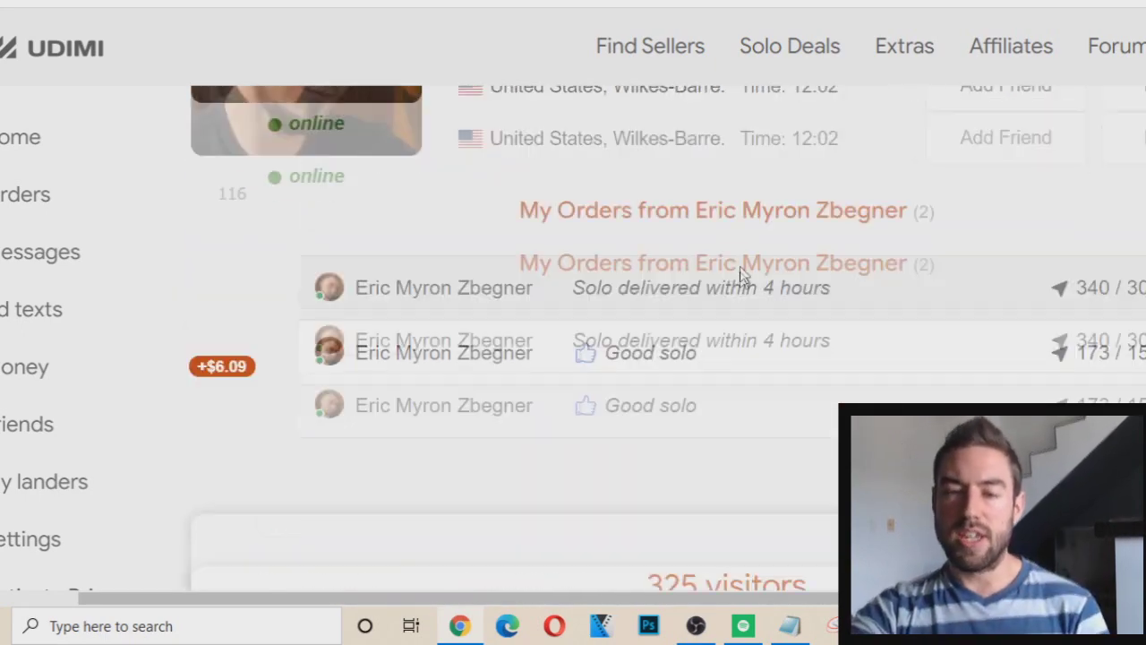
scroll(934, 148, down, 1)
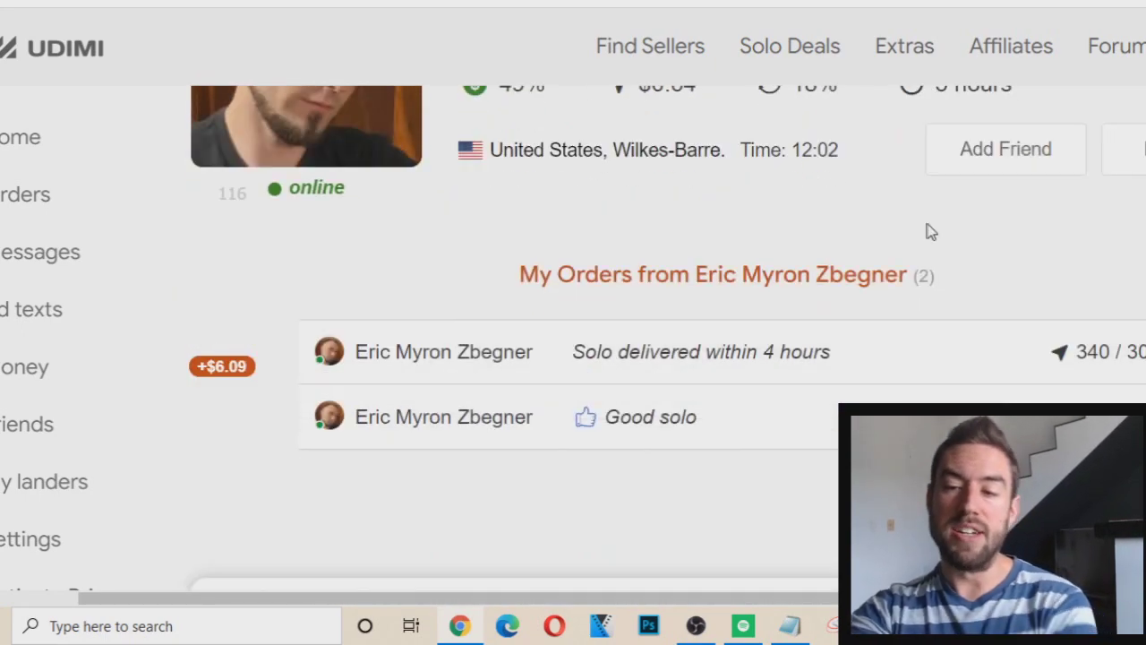
click(1124, 148)
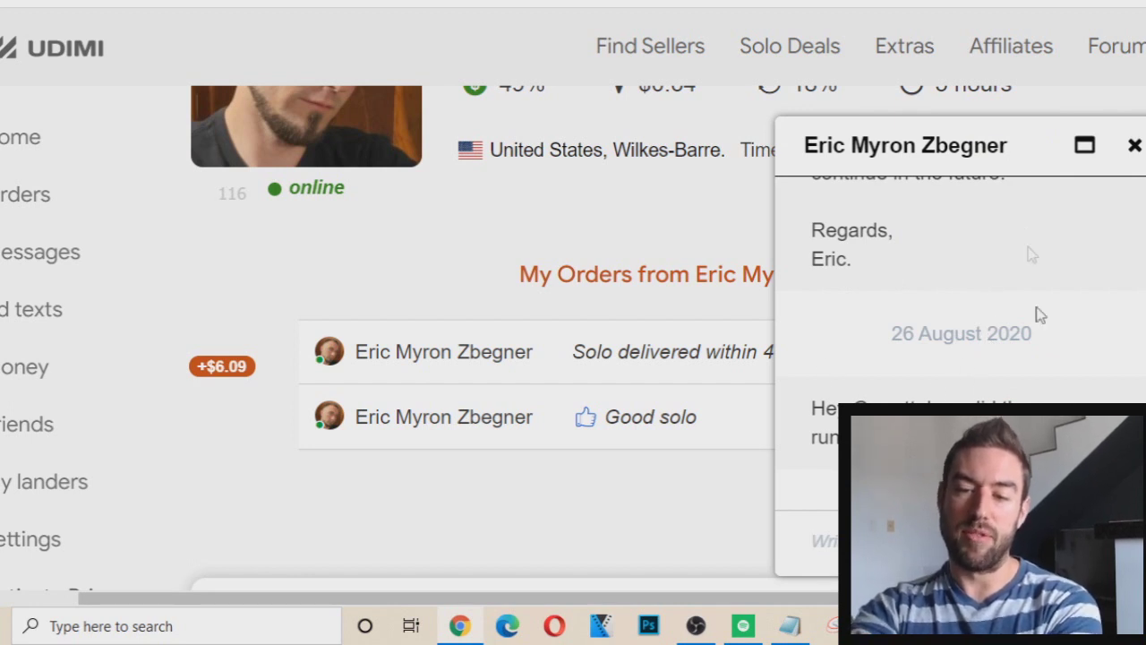
drag(814, 414, 895, 437)
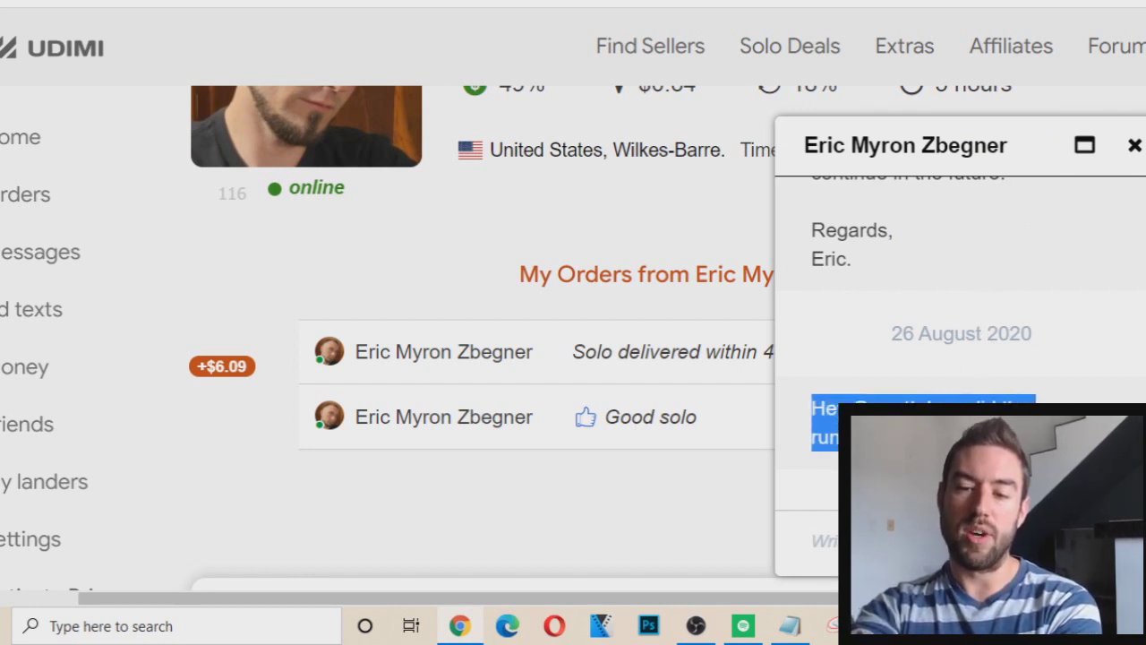
click(1010, 358)
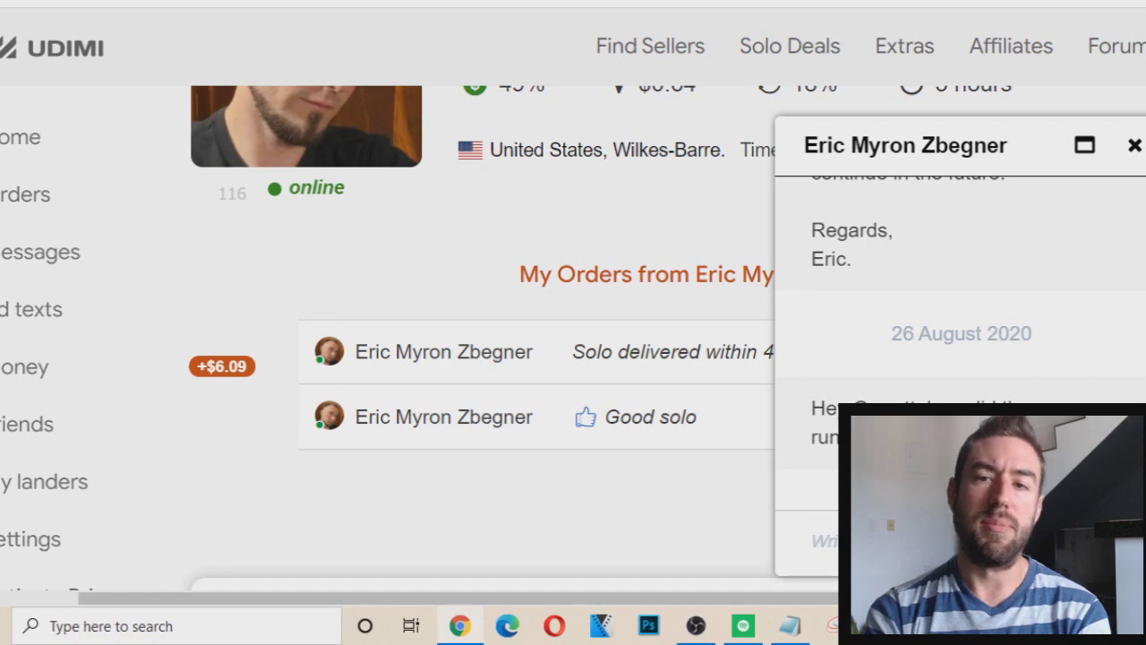
scroll(192, 307, up, 2)
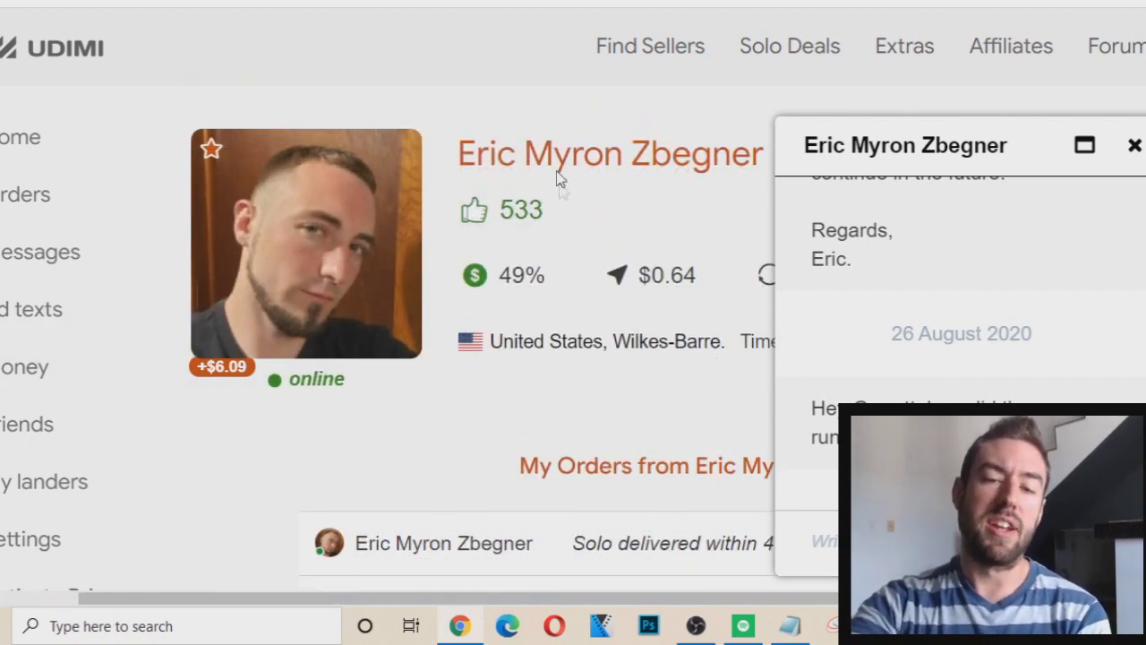
scroll(348, 178, down, 1)
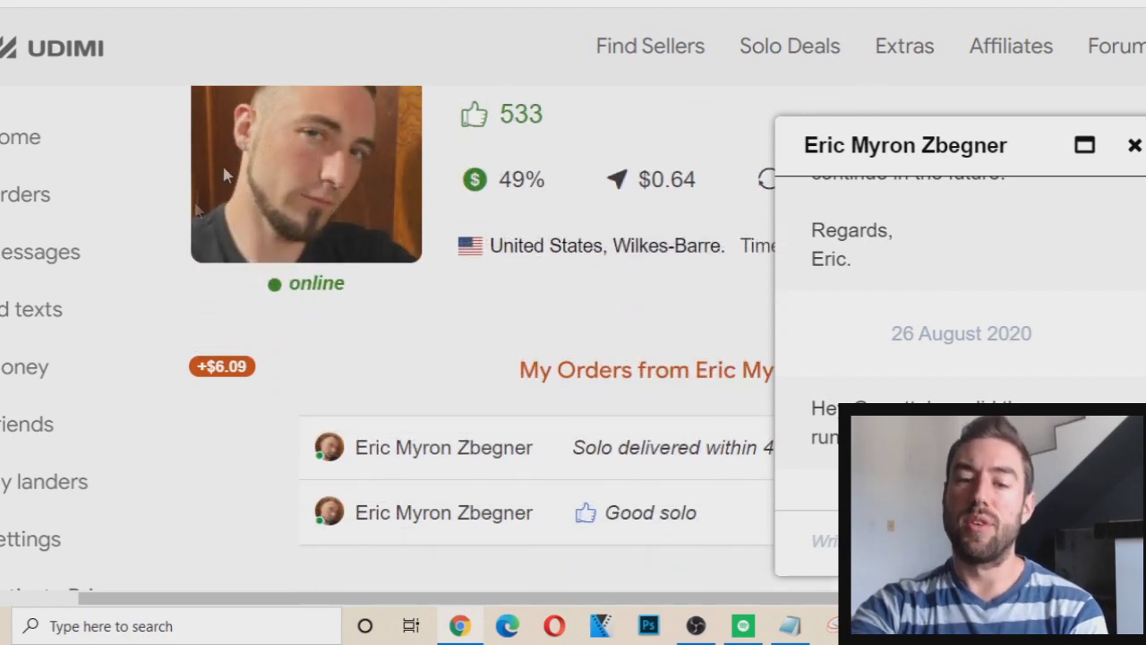
scroll(305, 325, down, 1)
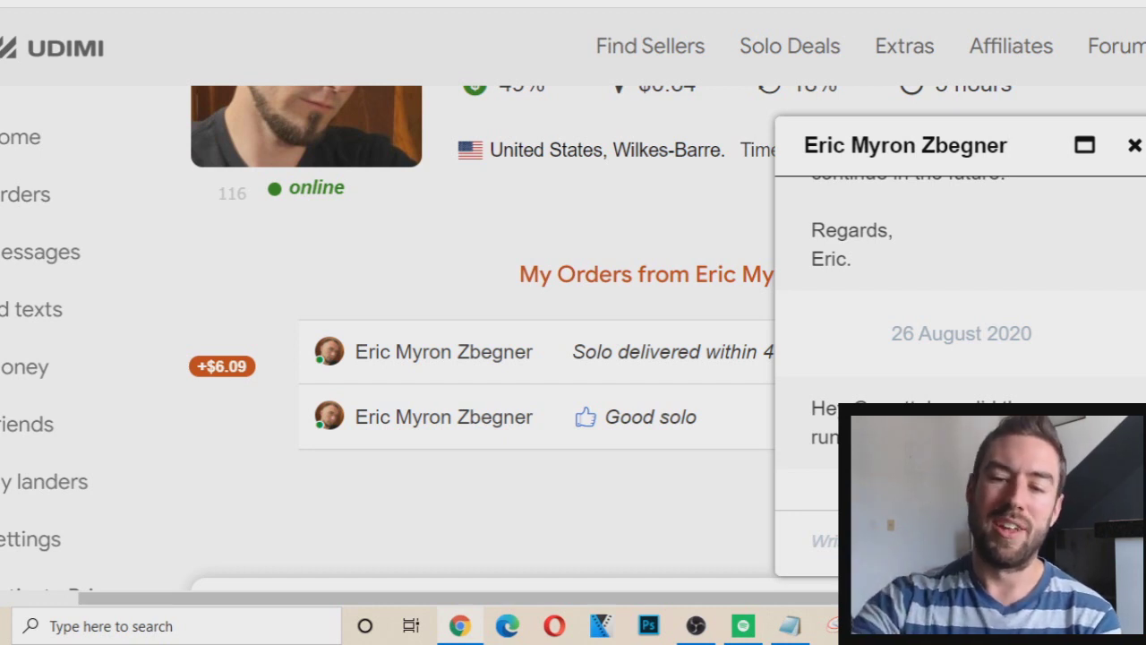
click(1133, 145)
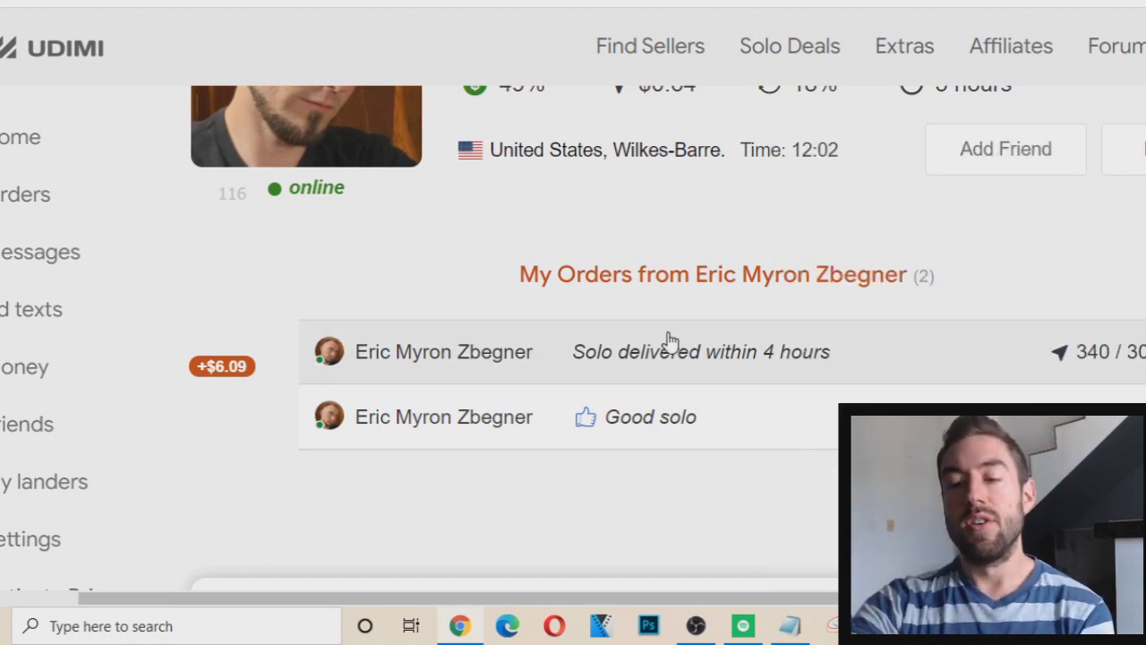
scroll(537, 420, down, 3)
scroll(537, 347, down, 5)
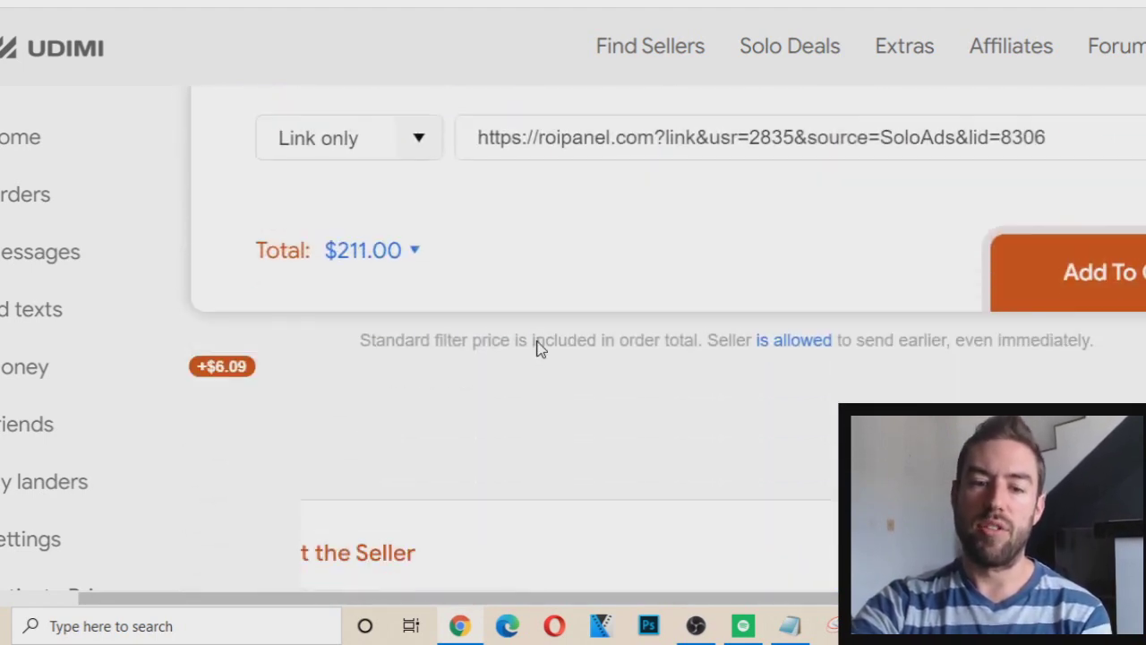
scroll(537, 349, up, 8)
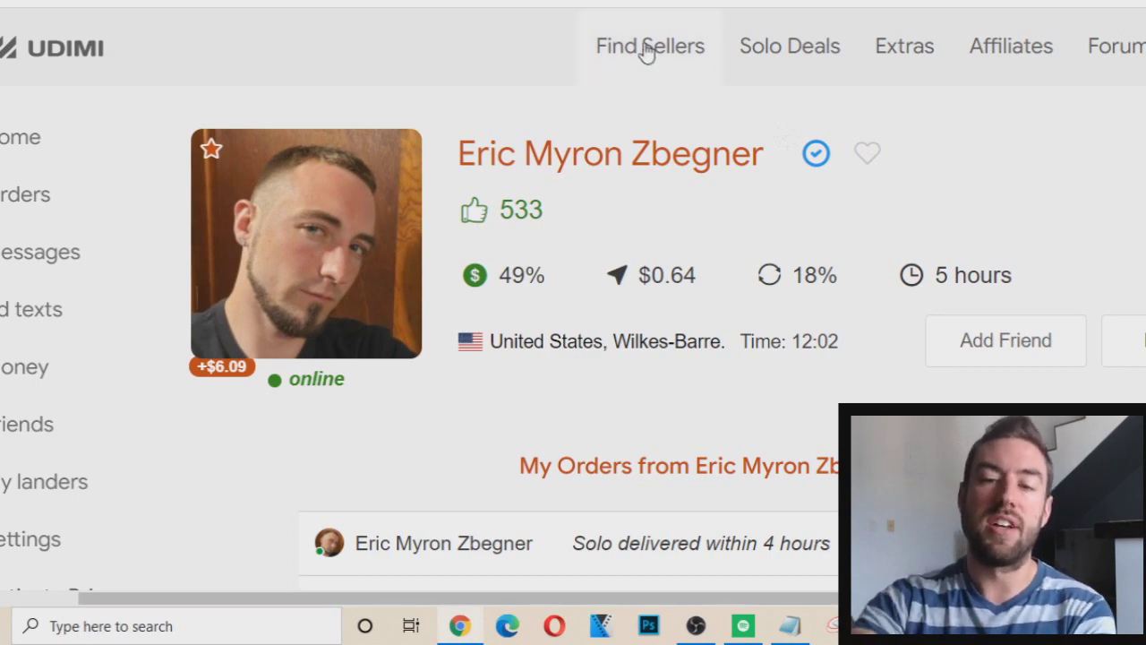
scroll(577, 215, down, 3)
scroll(577, 215, down, 6)
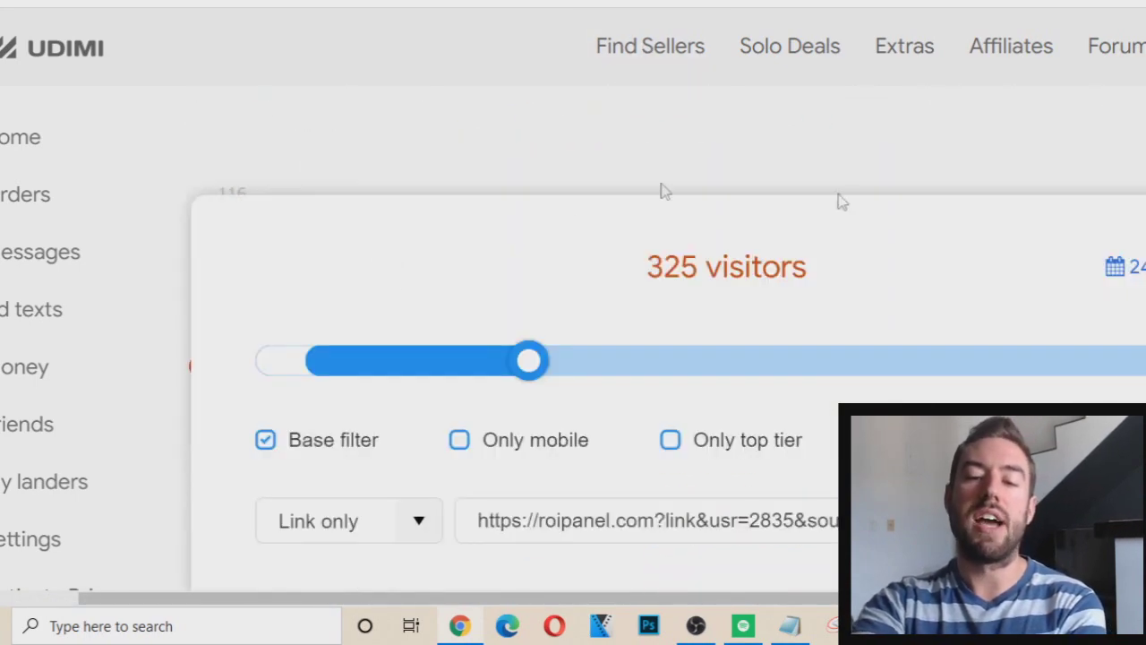
scroll(388, 274, up, 9)
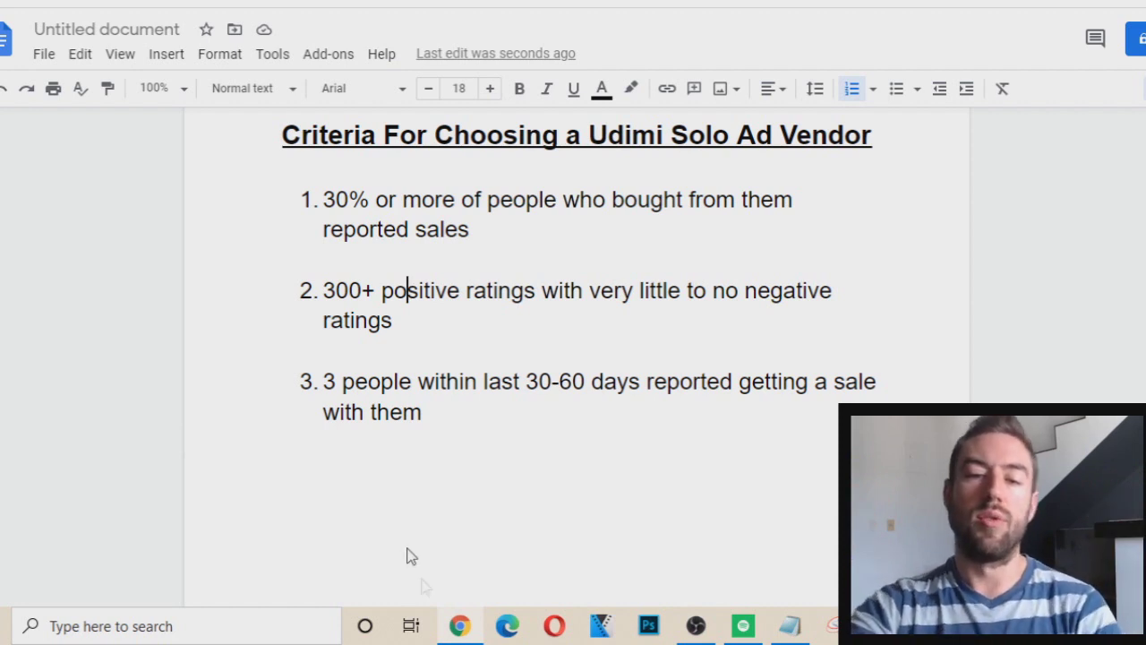
Review the vendor criteria, highlighting the first two and then the third criterion.
drag(425, 339, 281, 202)
click(409, 229)
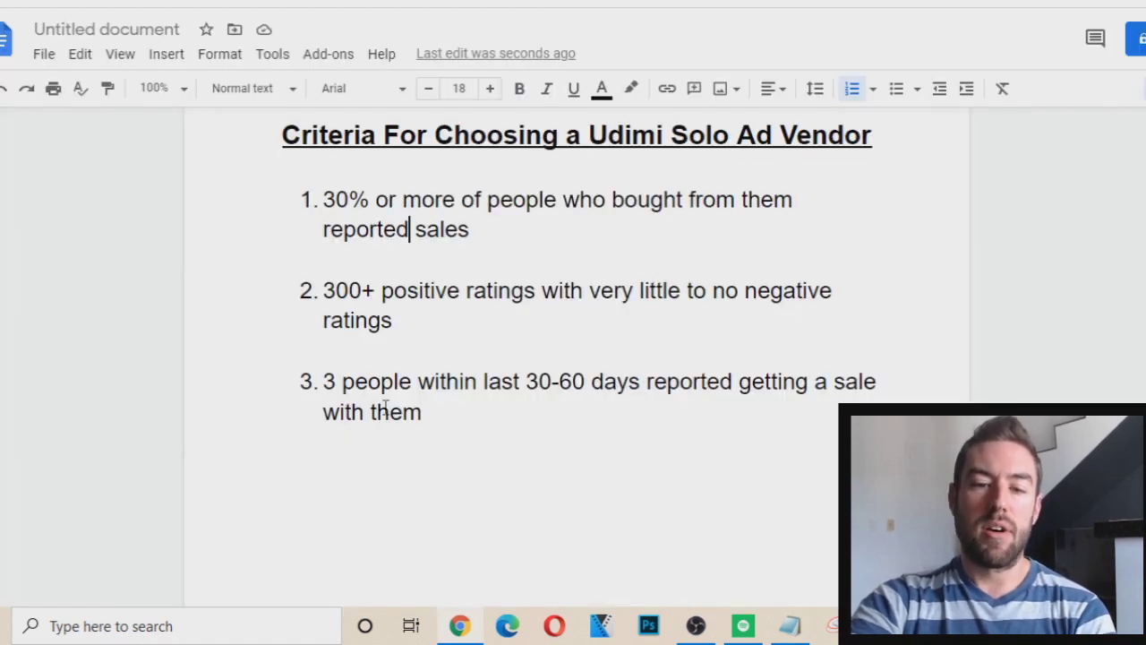
click(326, 384)
shift+click(423, 411)
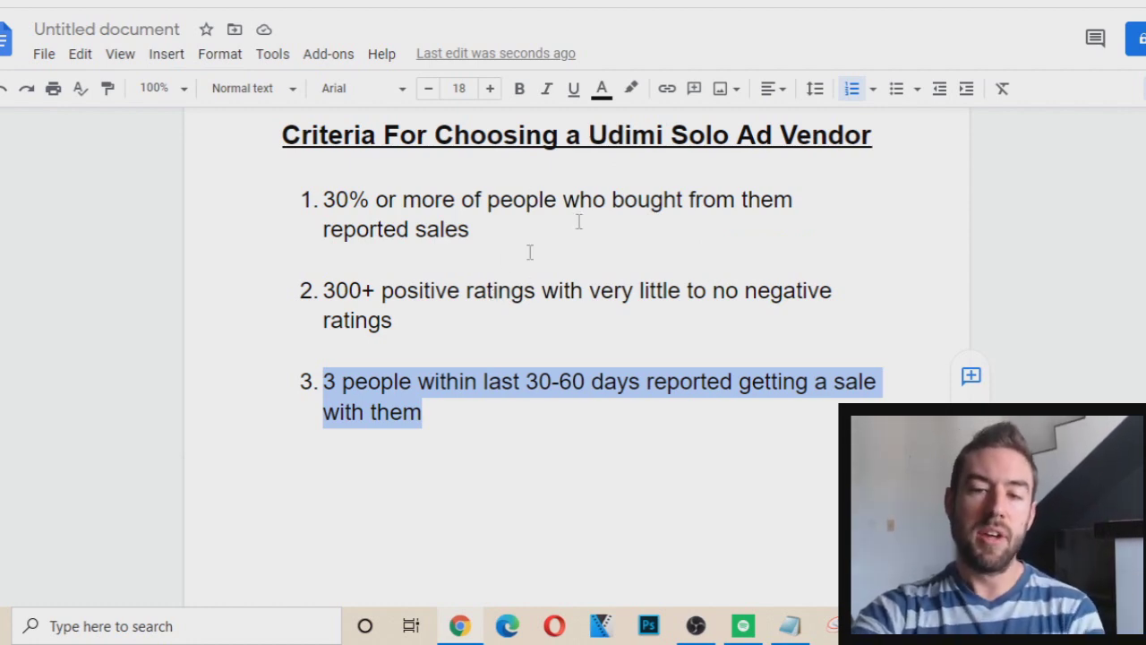
click(337, 201)
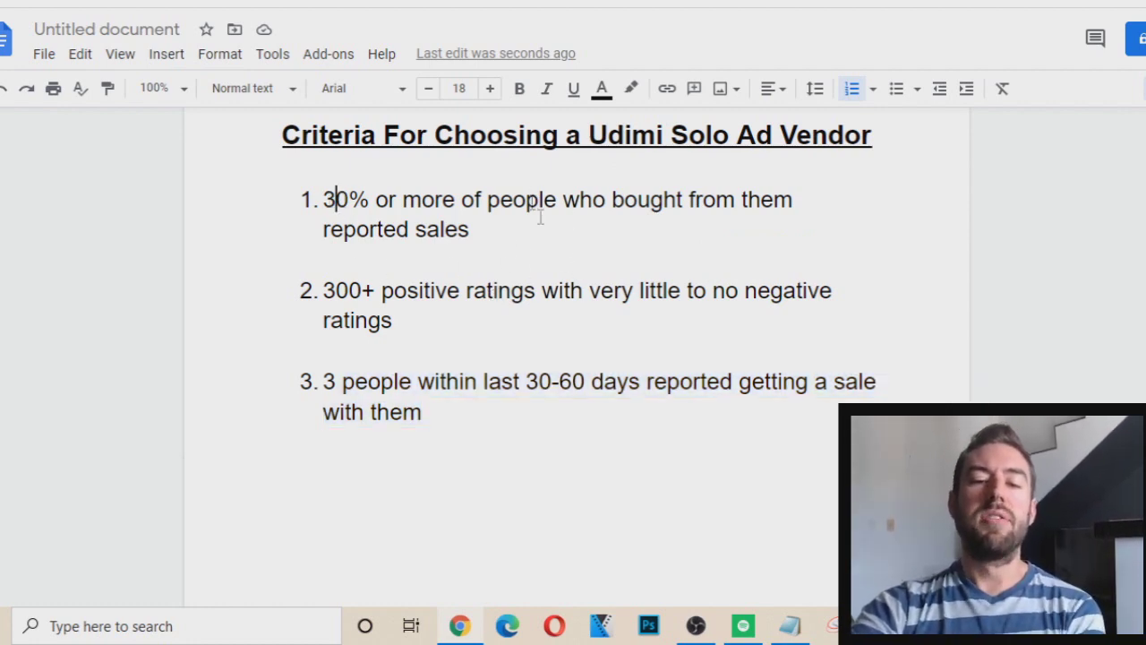
click(566, 226)
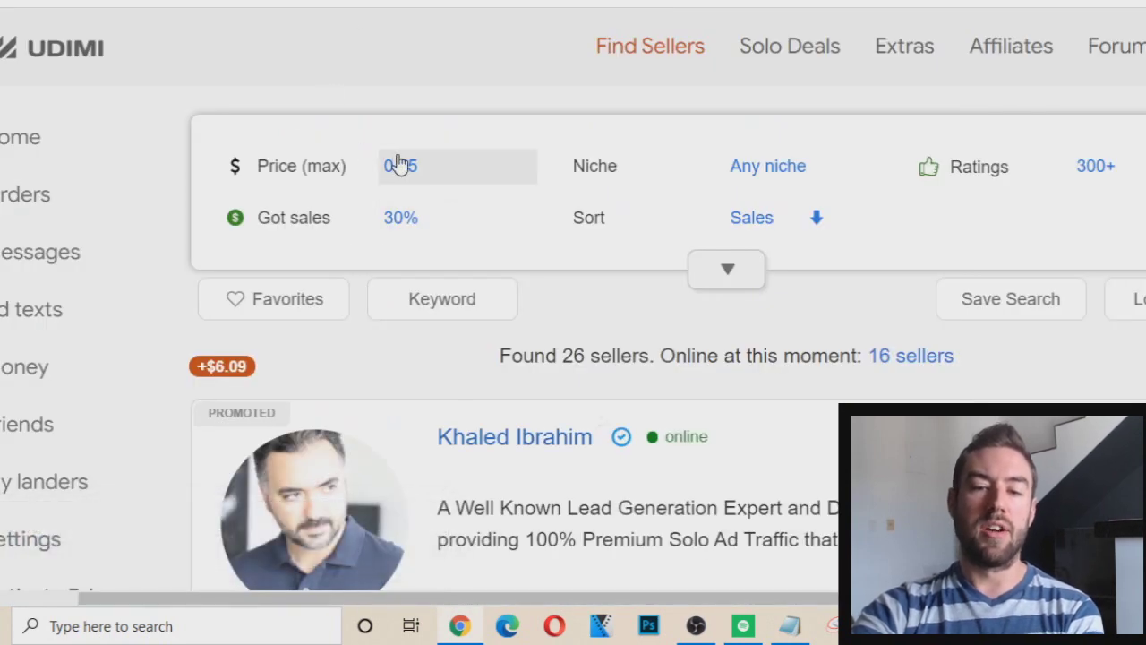
click(400, 225)
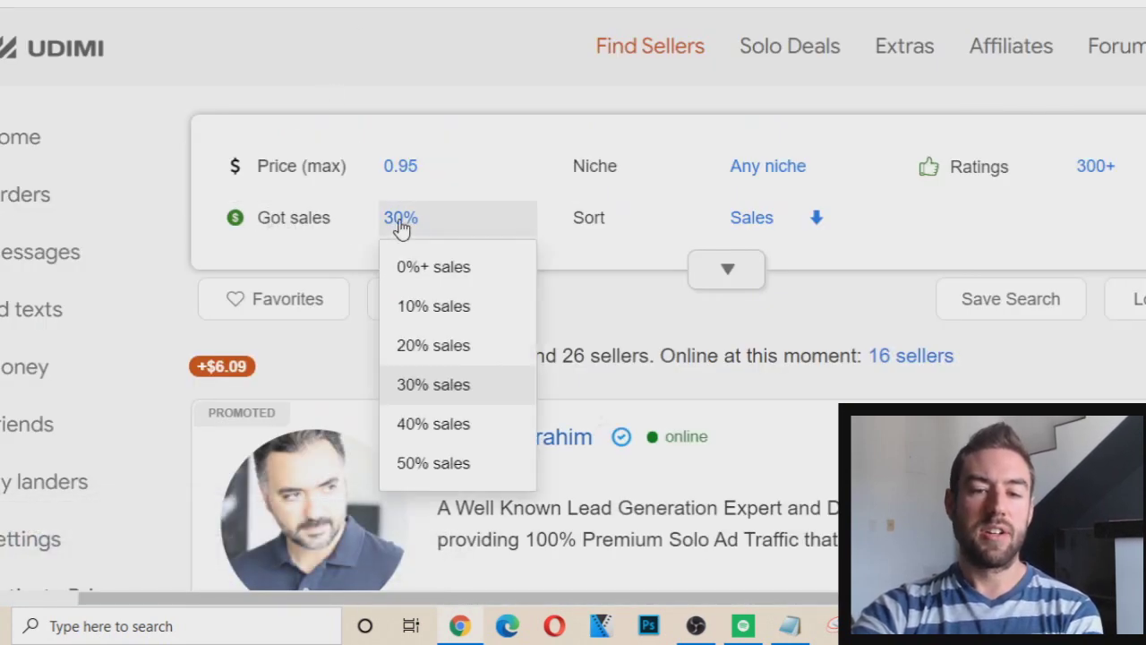
click(426, 387)
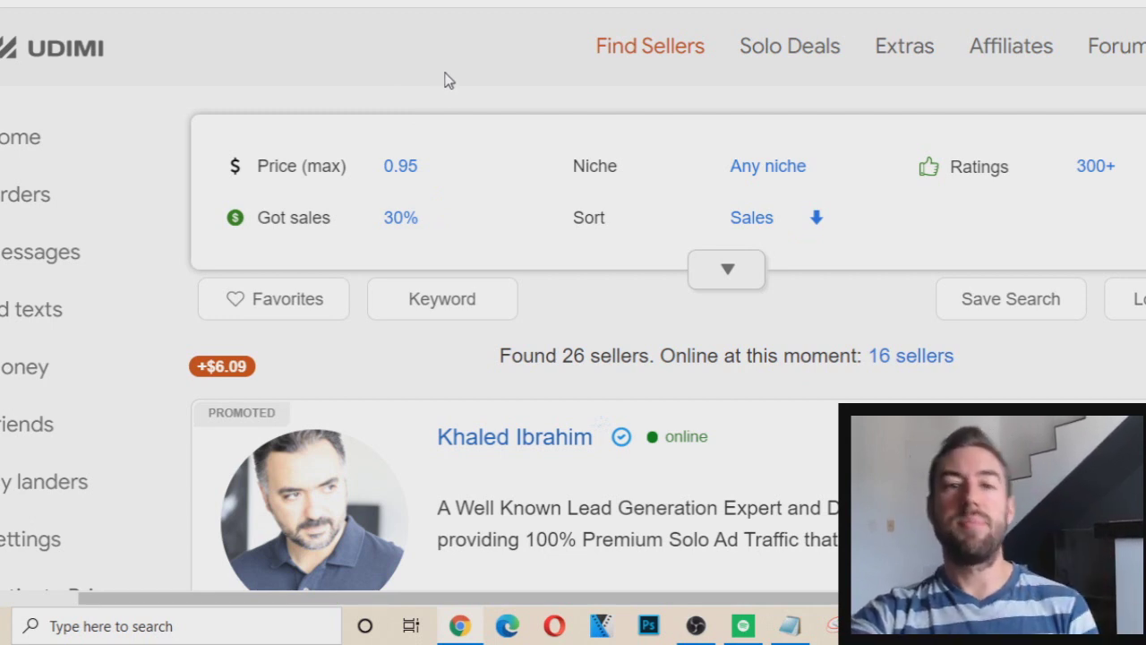
scroll(443, 82, down, 8)
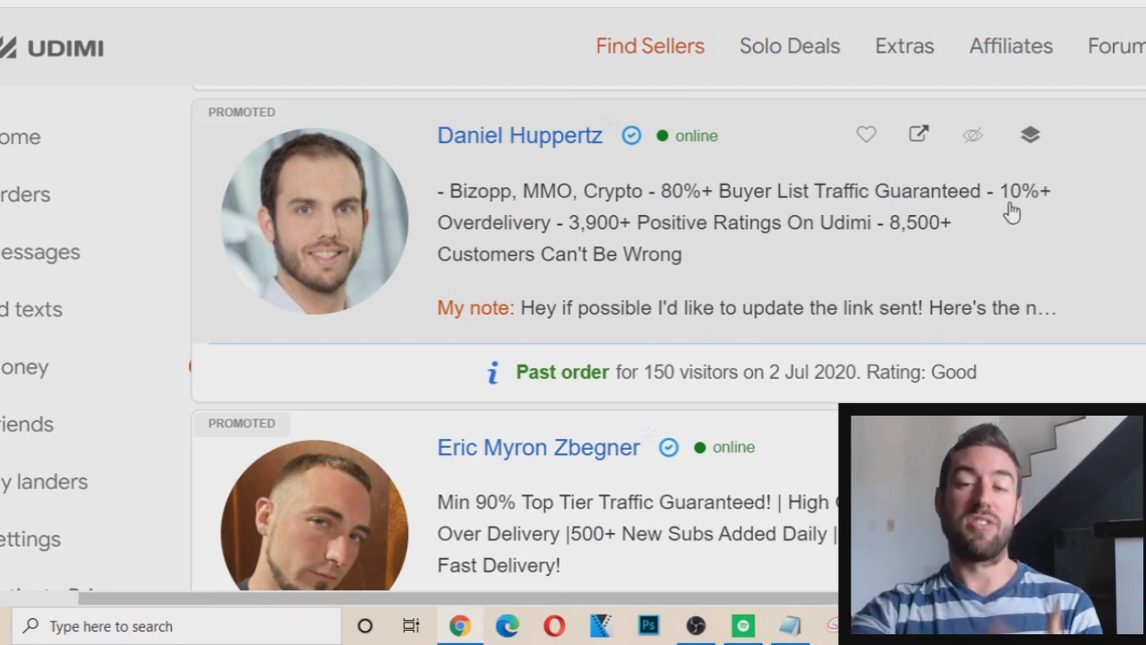
scroll(819, 164, up, 1)
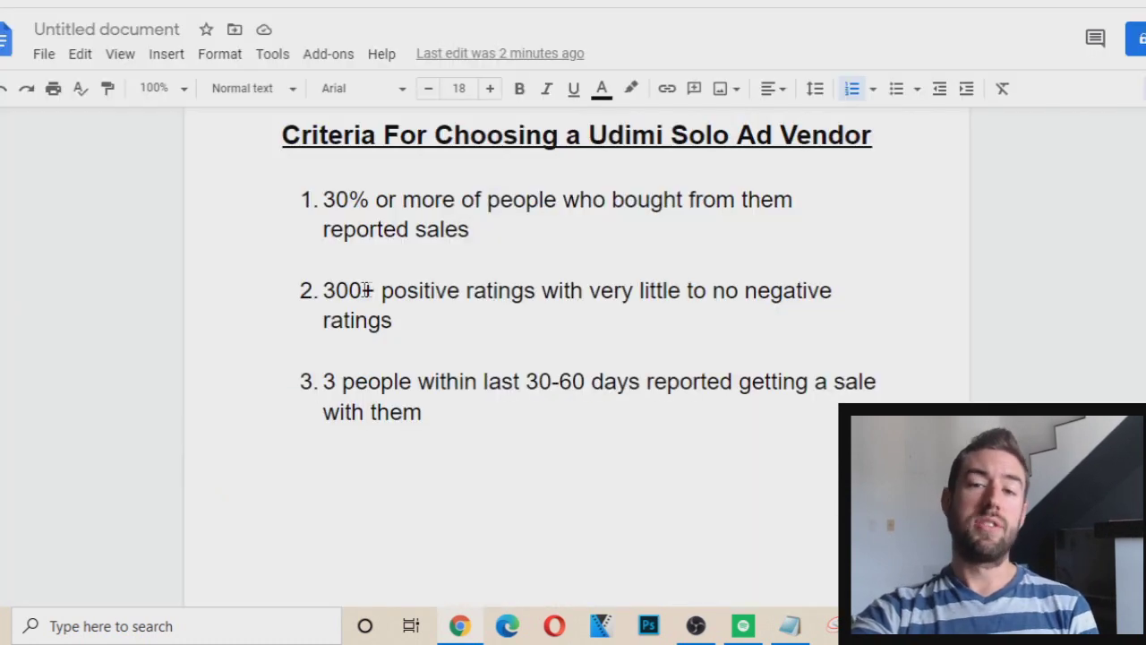
click(324, 289)
double_click(352, 289)
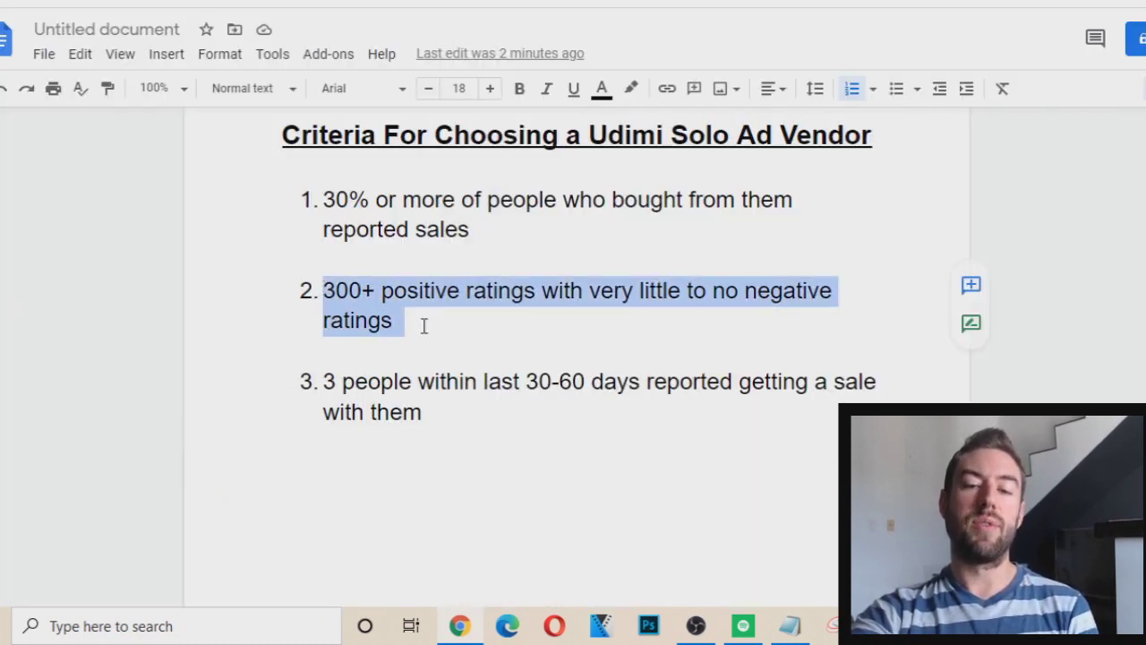
click(414, 319)
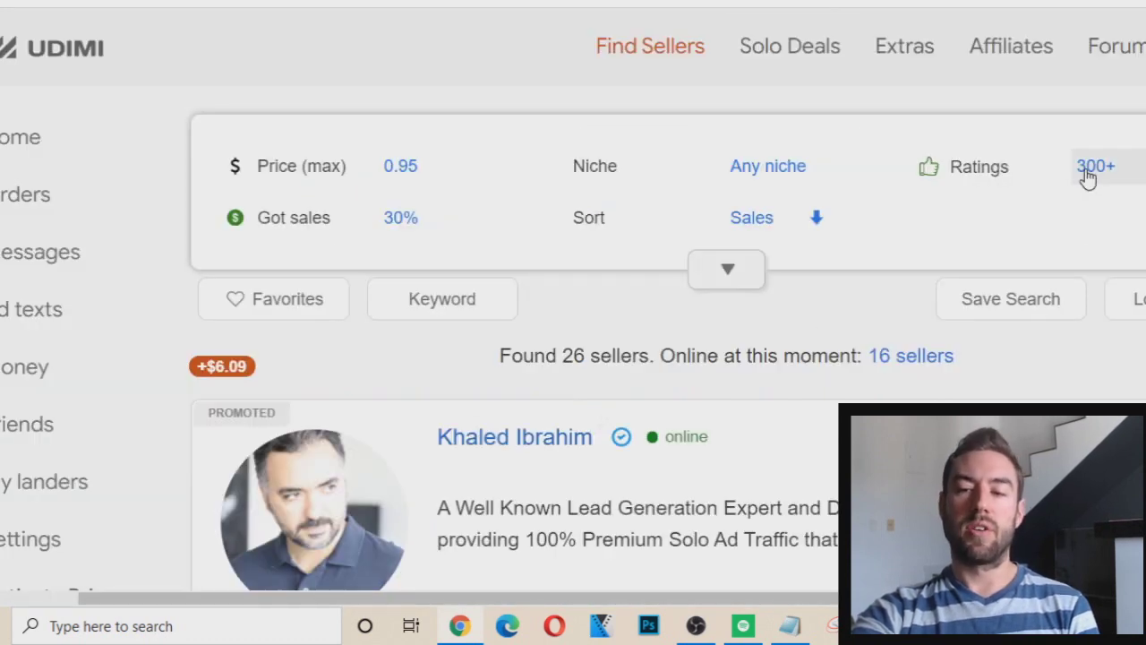
Recheck the ratings and sales-percentage options, keeping 30% with 26 sellers found.
click(1094, 168)
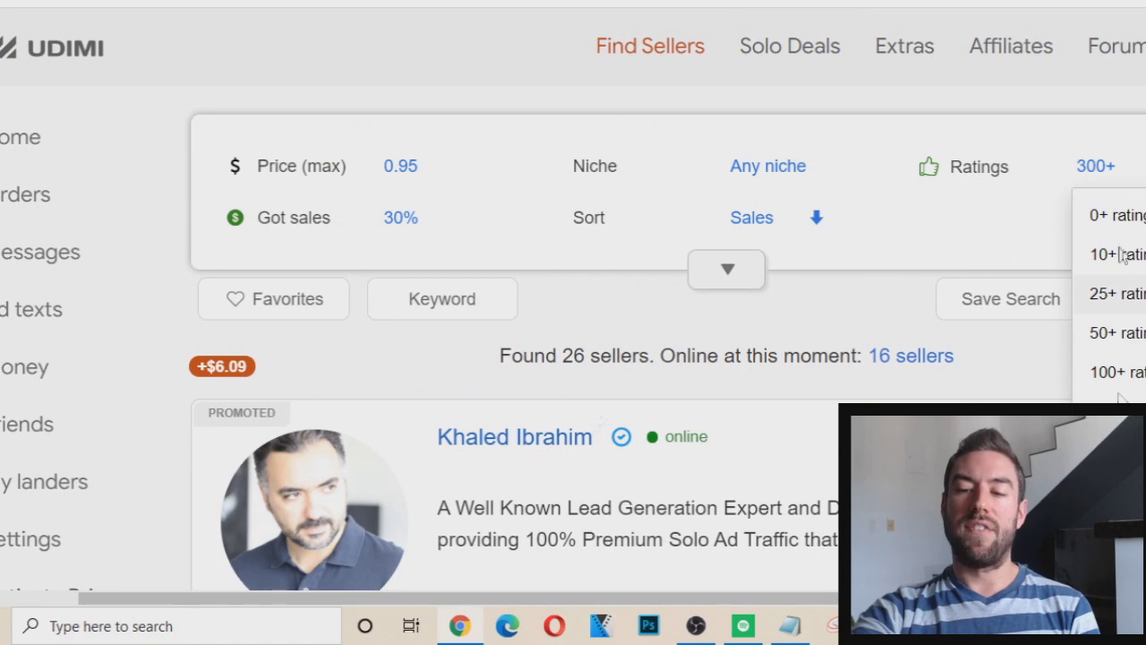
scroll(1124, 304, down, 1)
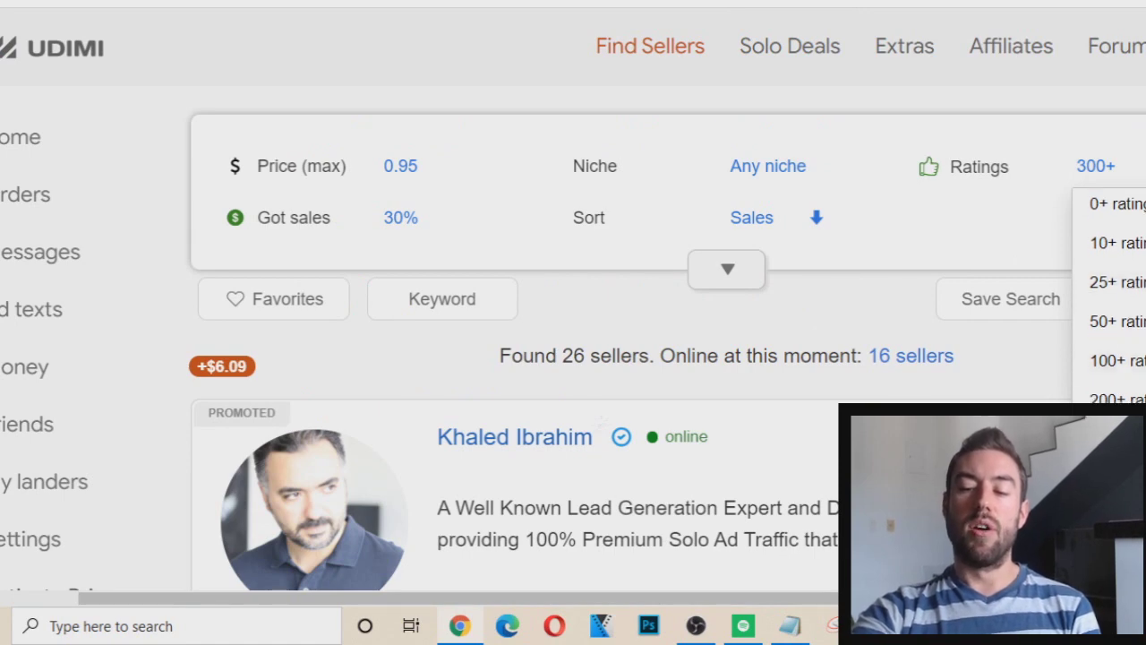
click(403, 222)
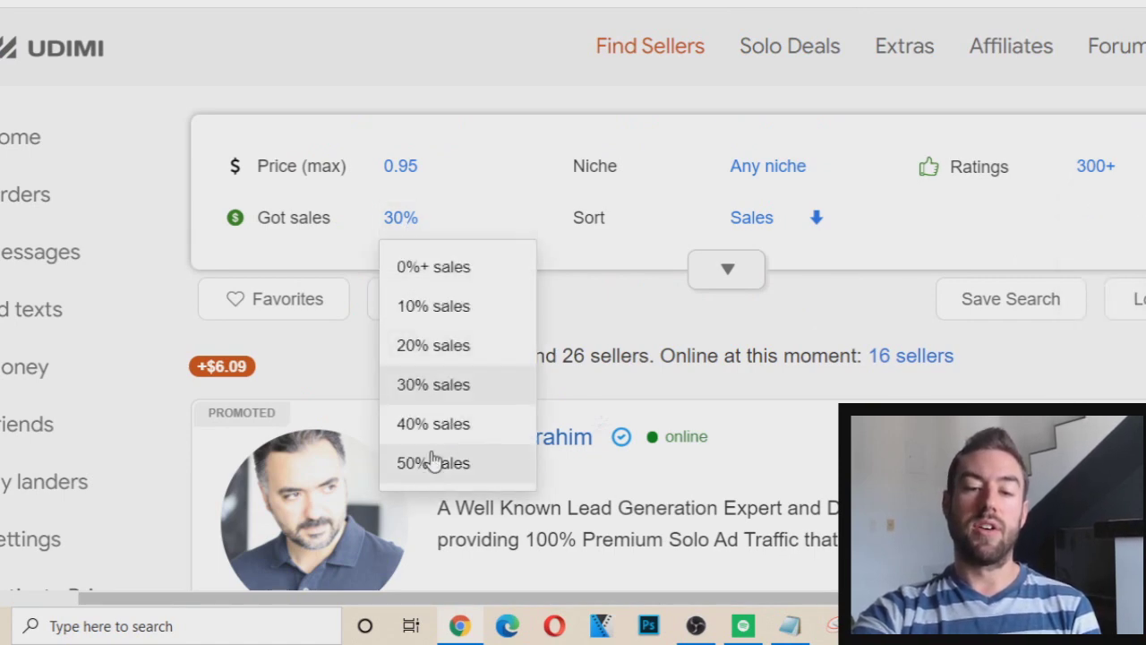
scroll(435, 394, down, 1)
click(315, 251)
drag(562, 259, 650, 261)
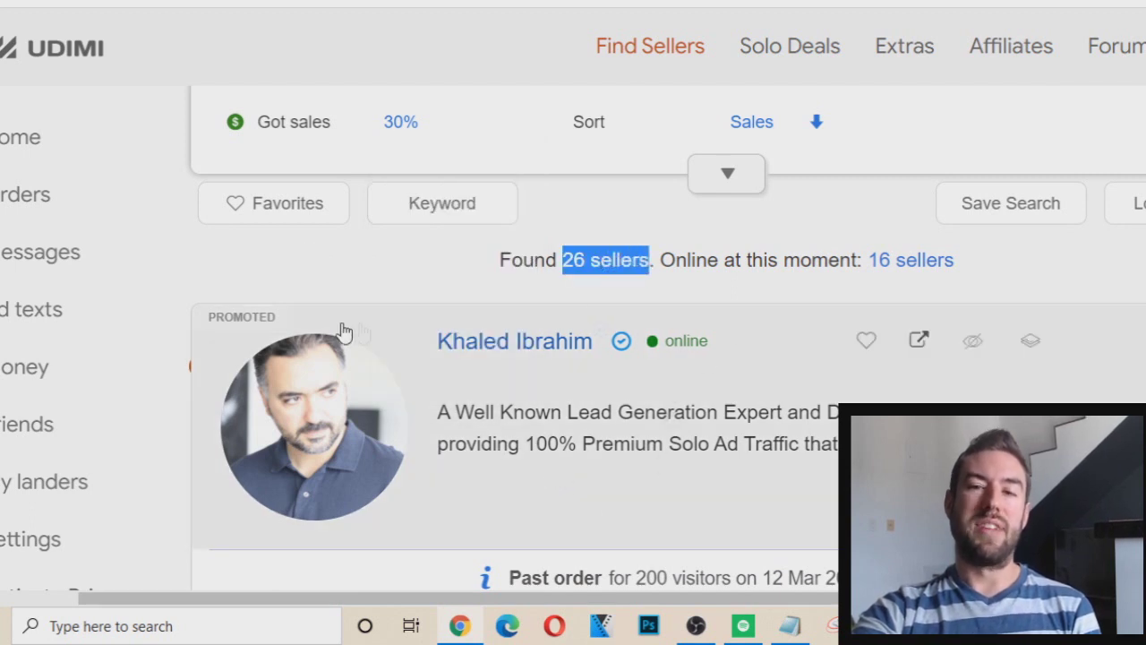
scroll(678, 405, up, 1)
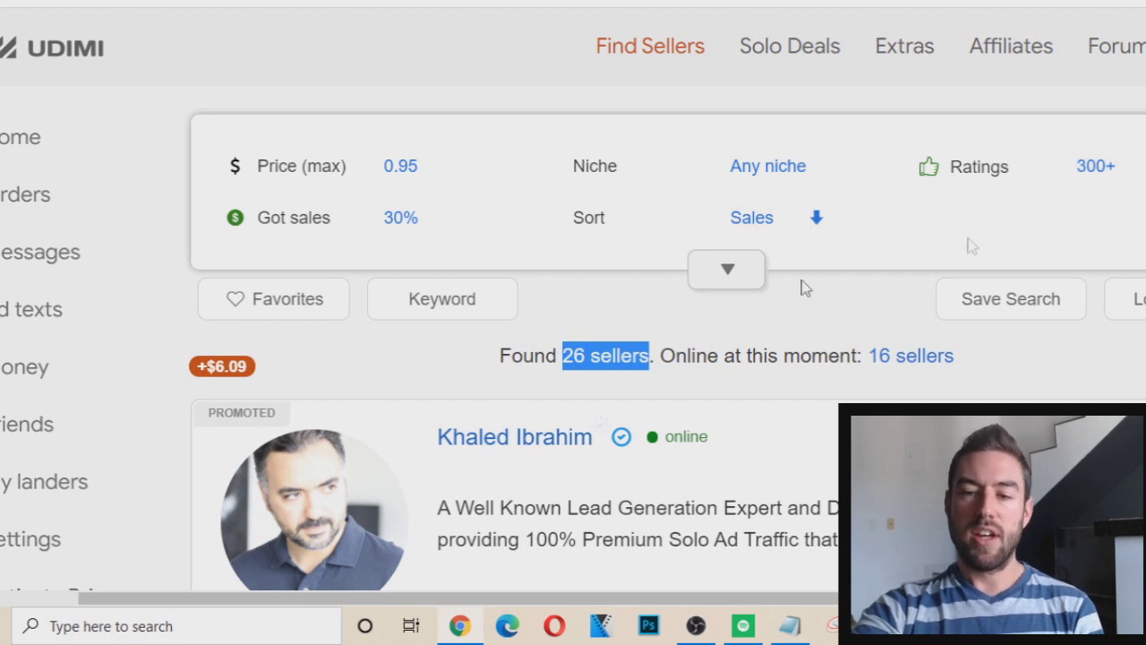
Require 400+ ratings, narrowing the results to 24 sellers.
click(1110, 170)
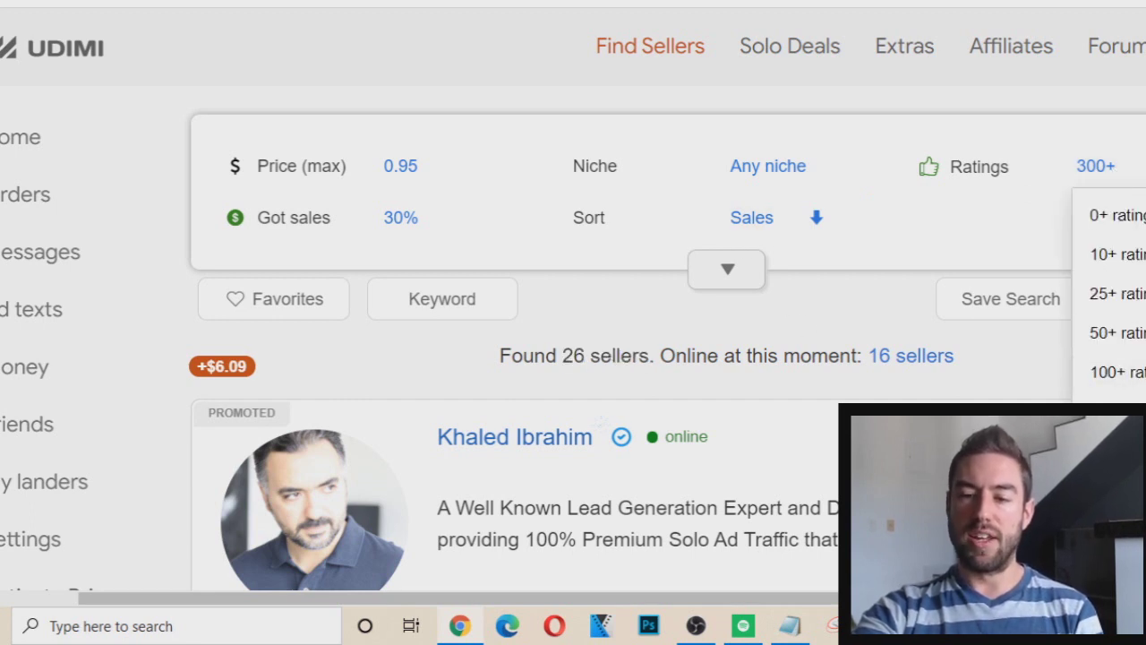
click(1115, 491)
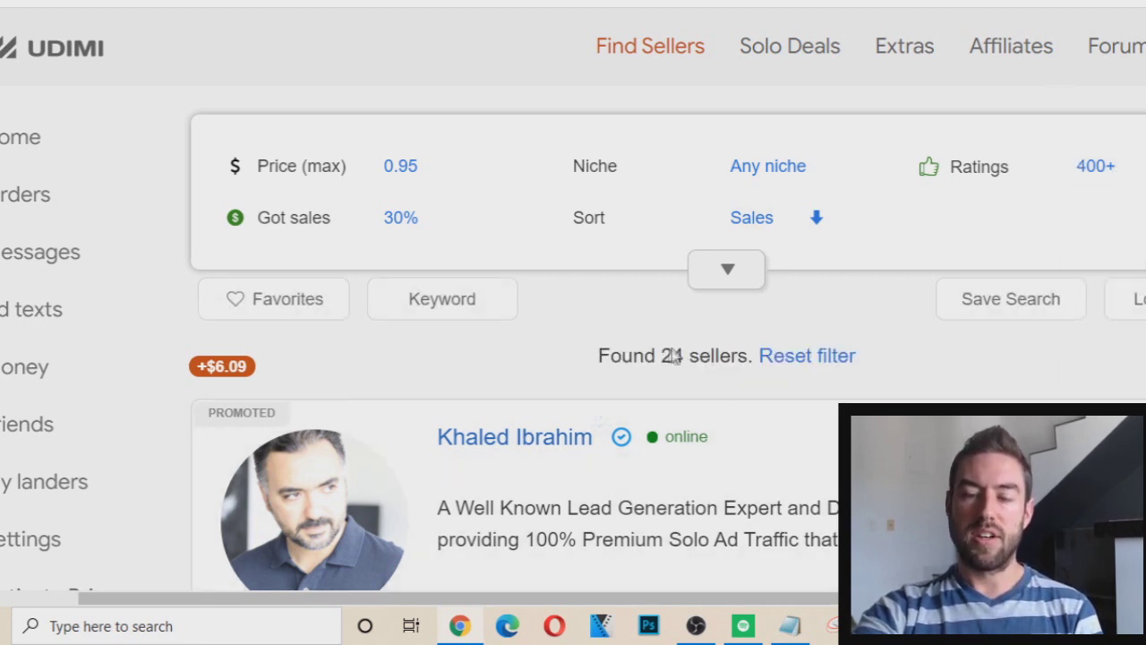
scroll(766, 273, down, 1)
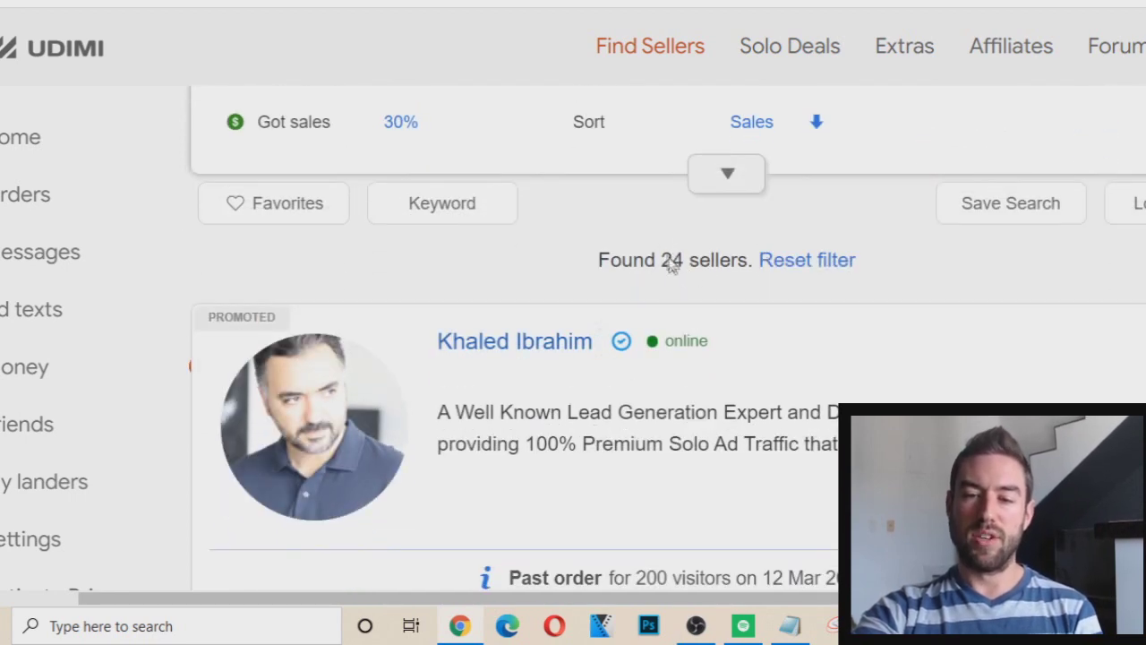
Browse down through the 24 filtered seller results and back up.
scroll(672, 262, down, 2)
scroll(573, 206, down, 3)
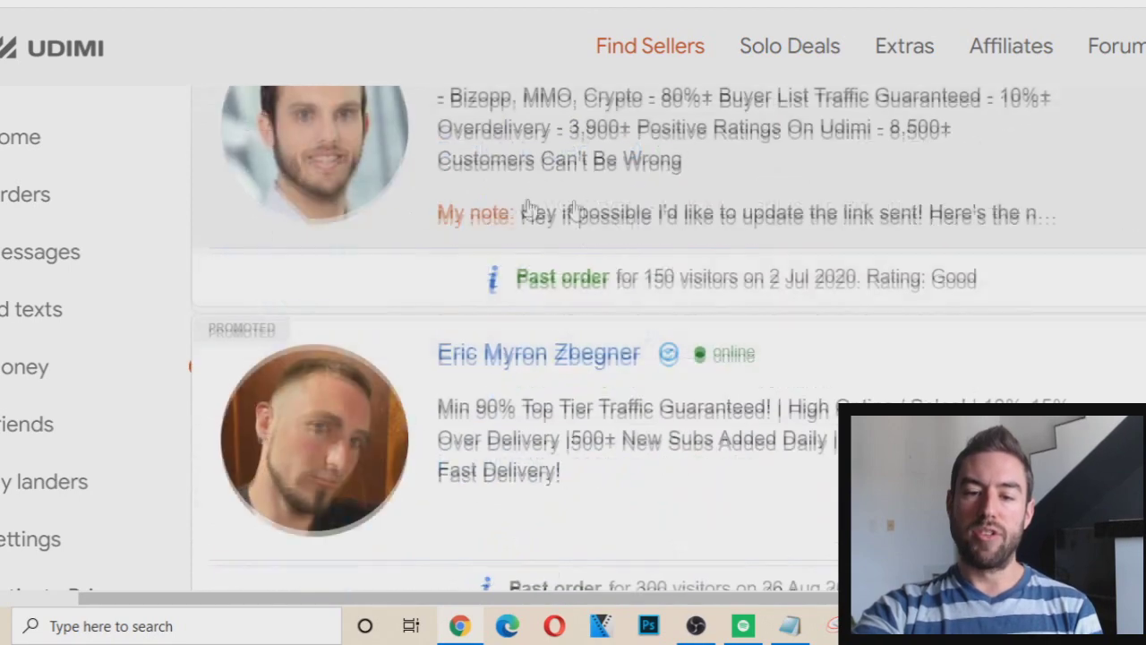
scroll(726, 212, down, 3)
scroll(696, 304, up, 6)
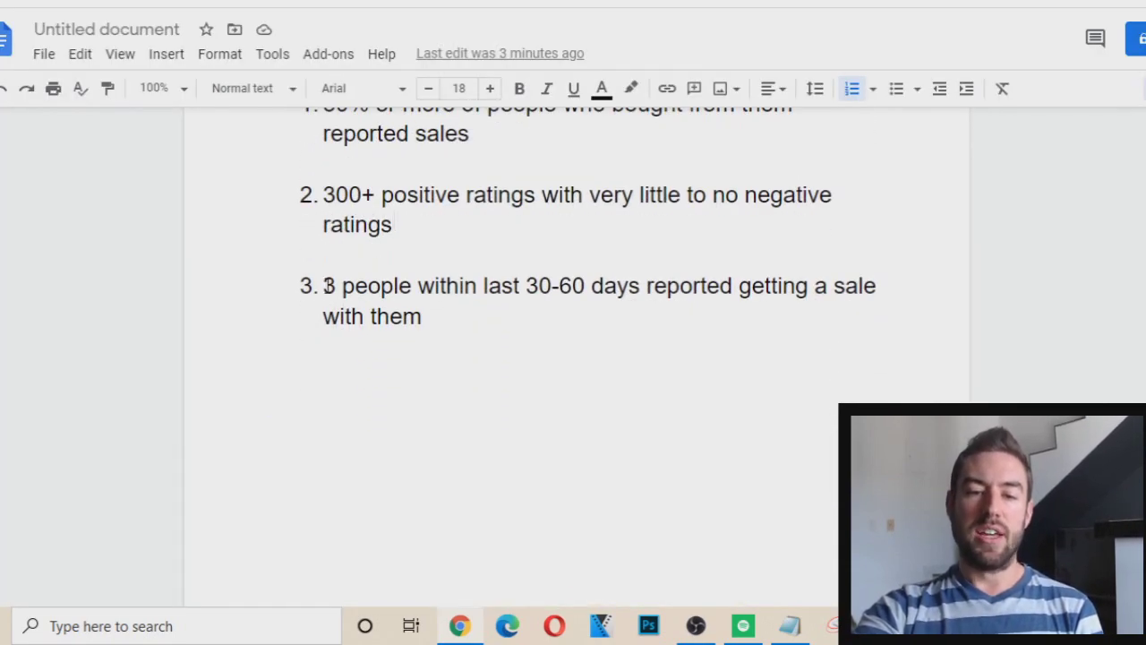
drag(327, 286, 421, 317)
scroll(403, 309, up, 1)
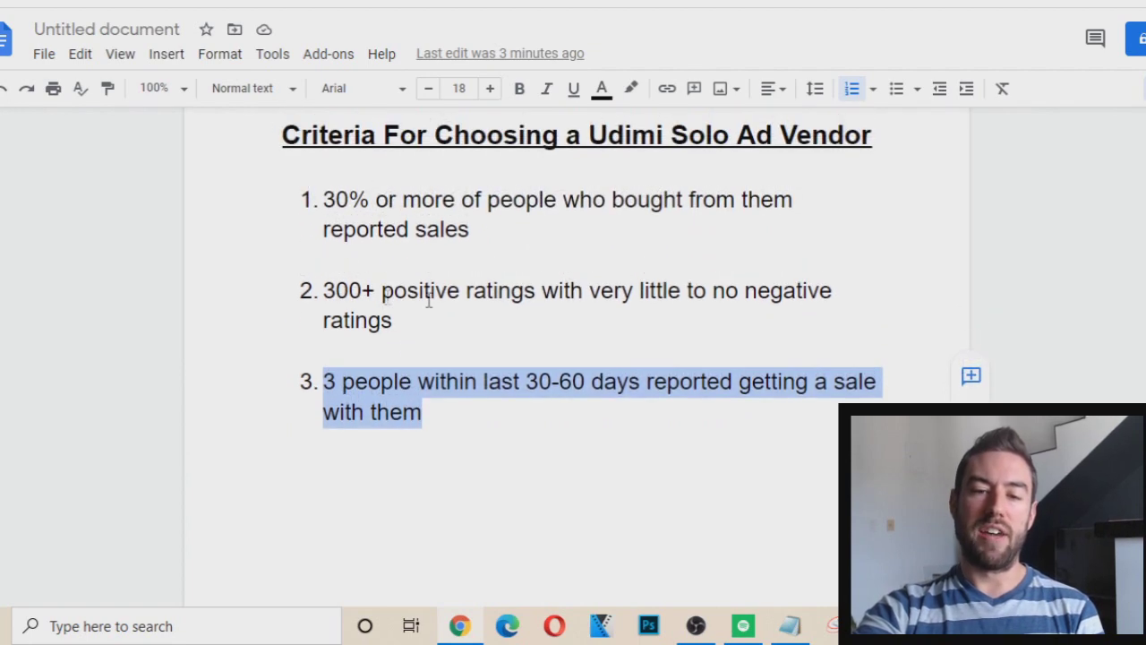
scroll(367, 223, down, 1)
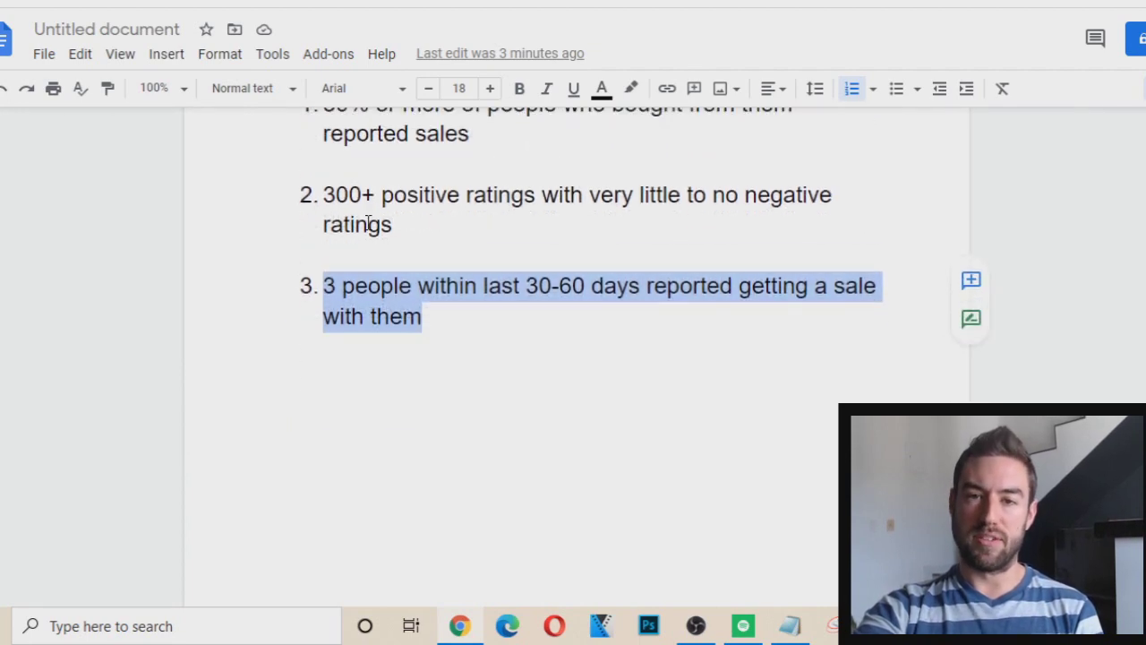
click(450, 351)
scroll(452, 354, down, 1)
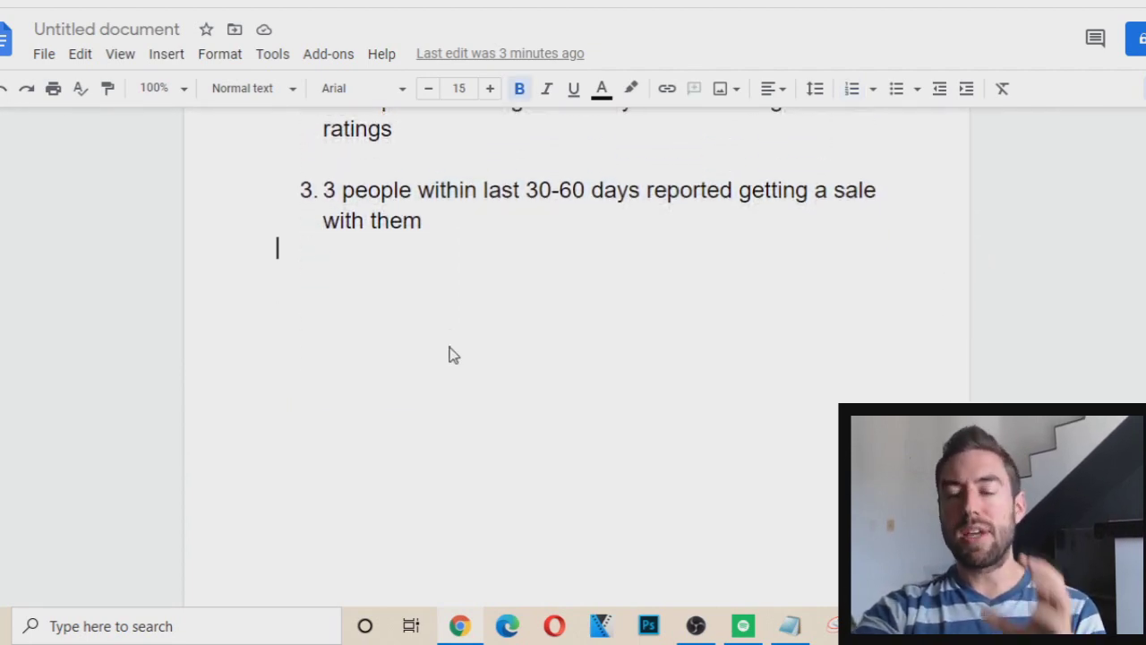
scroll(451, 354, up, 1)
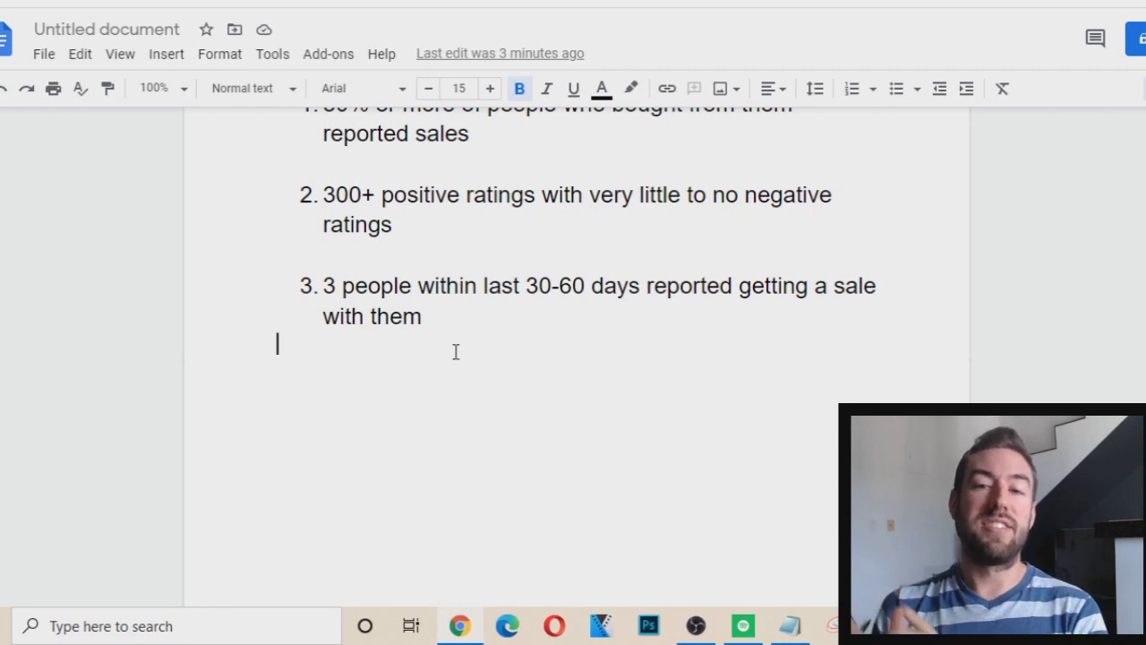
scroll(485, 343, up, 1)
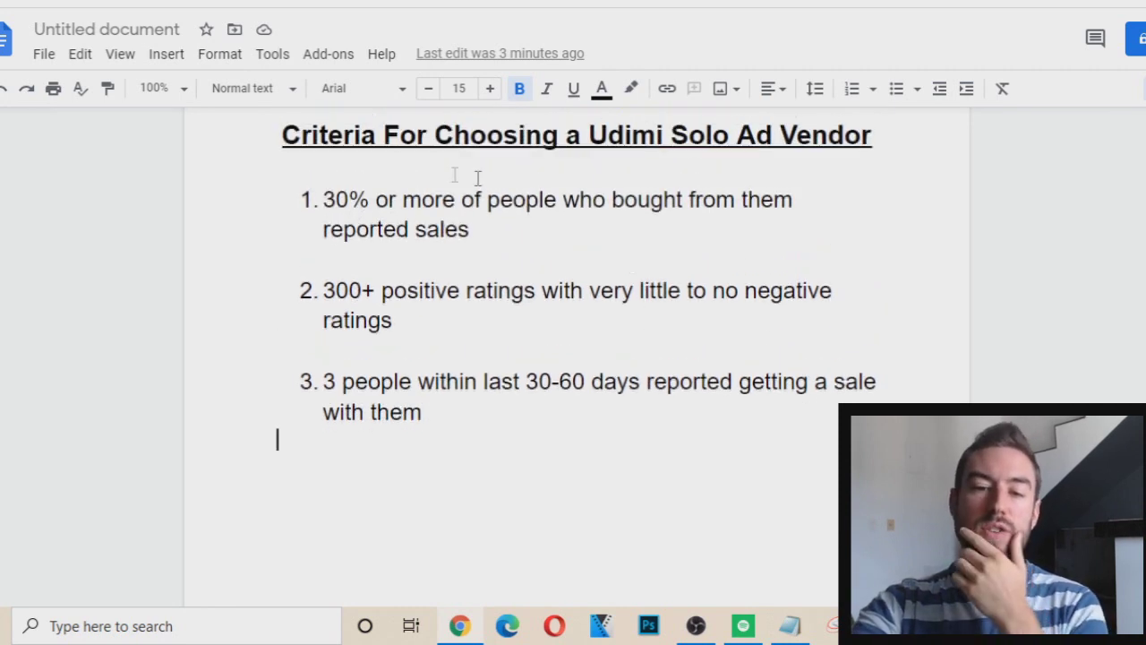
drag(324, 198, 504, 256)
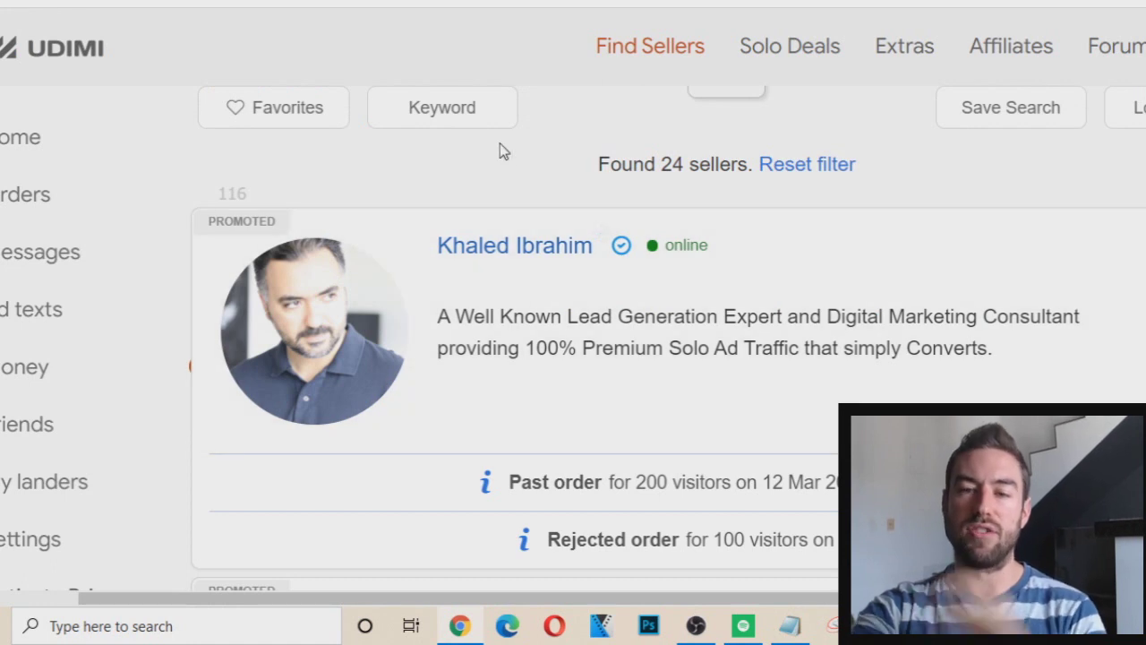
Open the top seller's profile in a new tab from the results list.
mouse_move(511, 368)
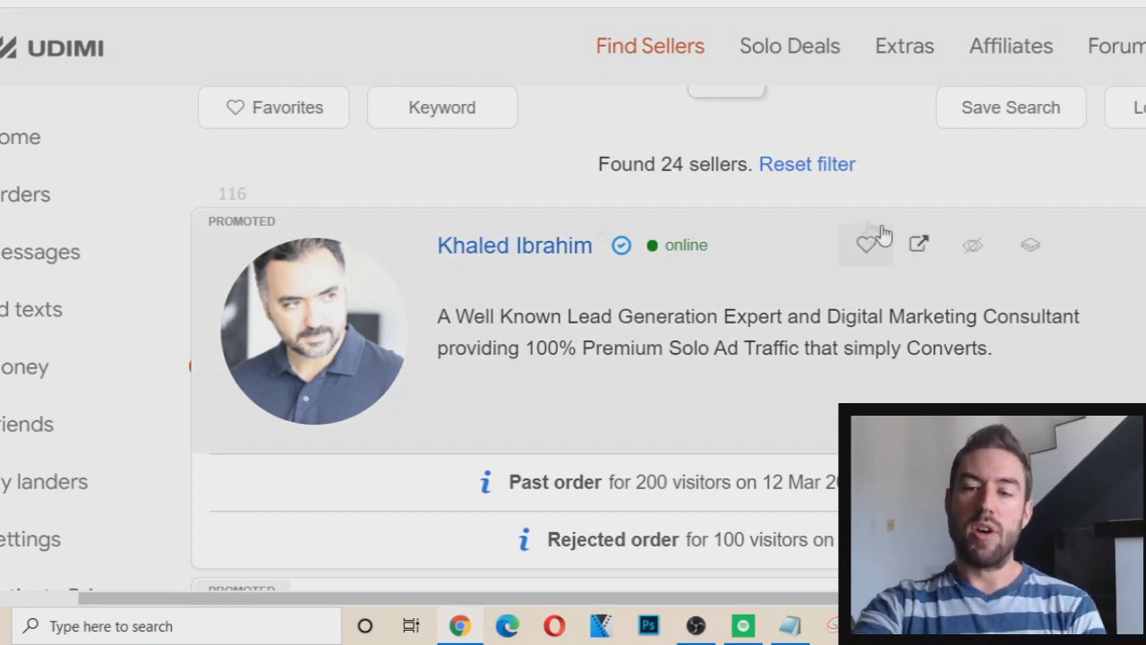
click(924, 247)
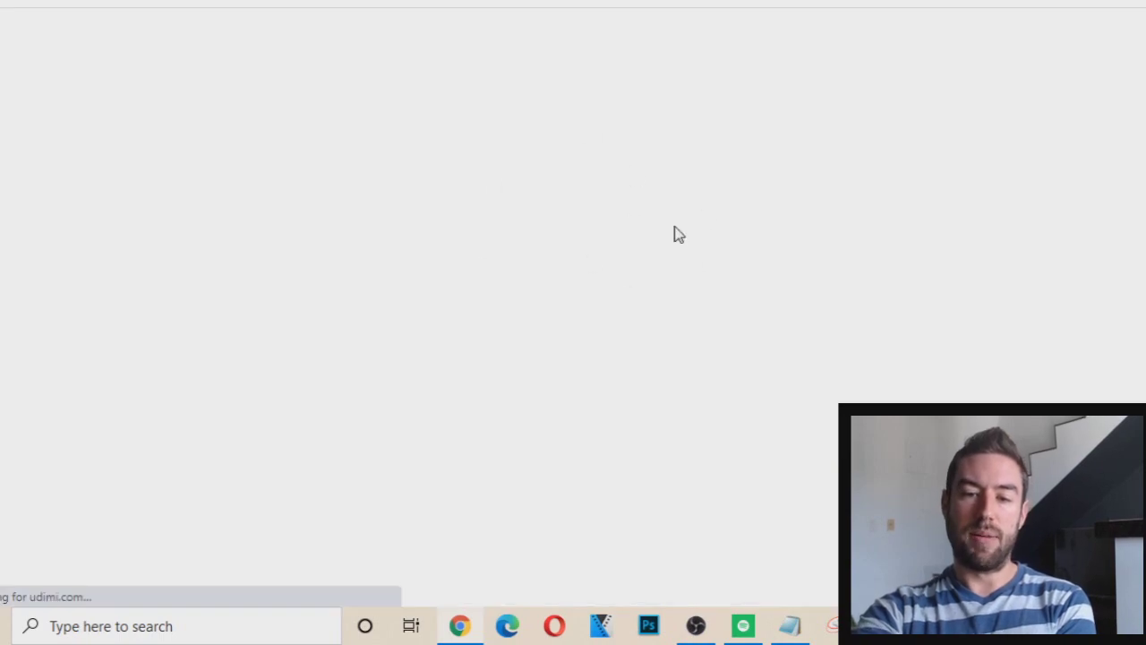
Browse the top seller's profile down to recent reviews, including 109 of 100 visitors delivered.
scroll(678, 234, down, 10)
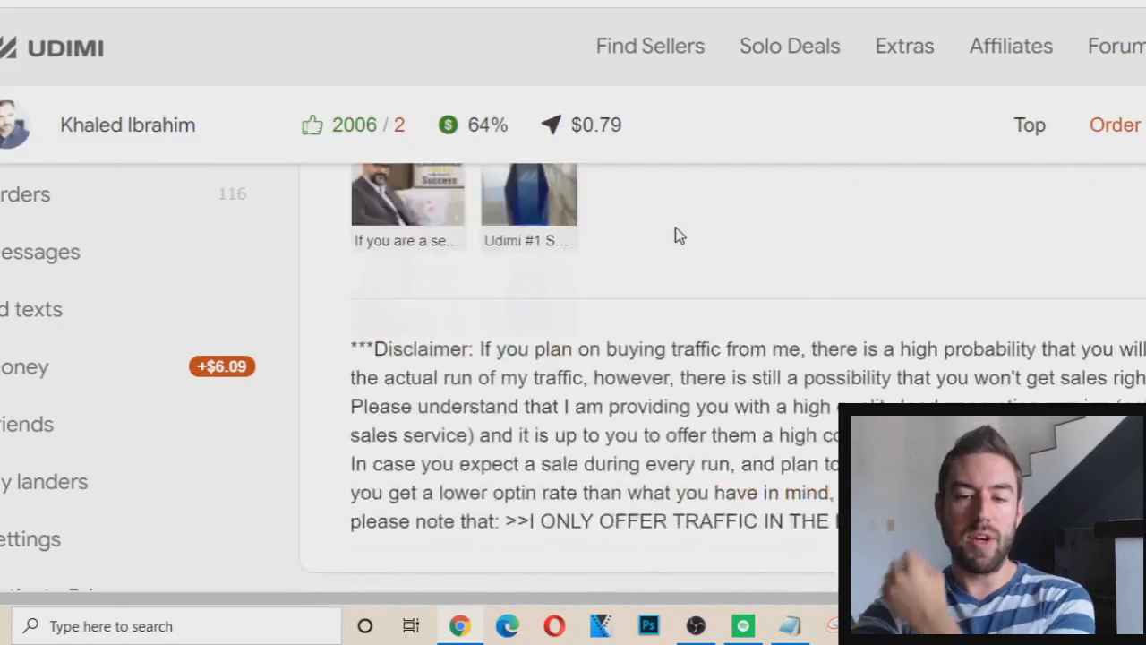
scroll(681, 232, down, 15)
scroll(696, 243, down, 15)
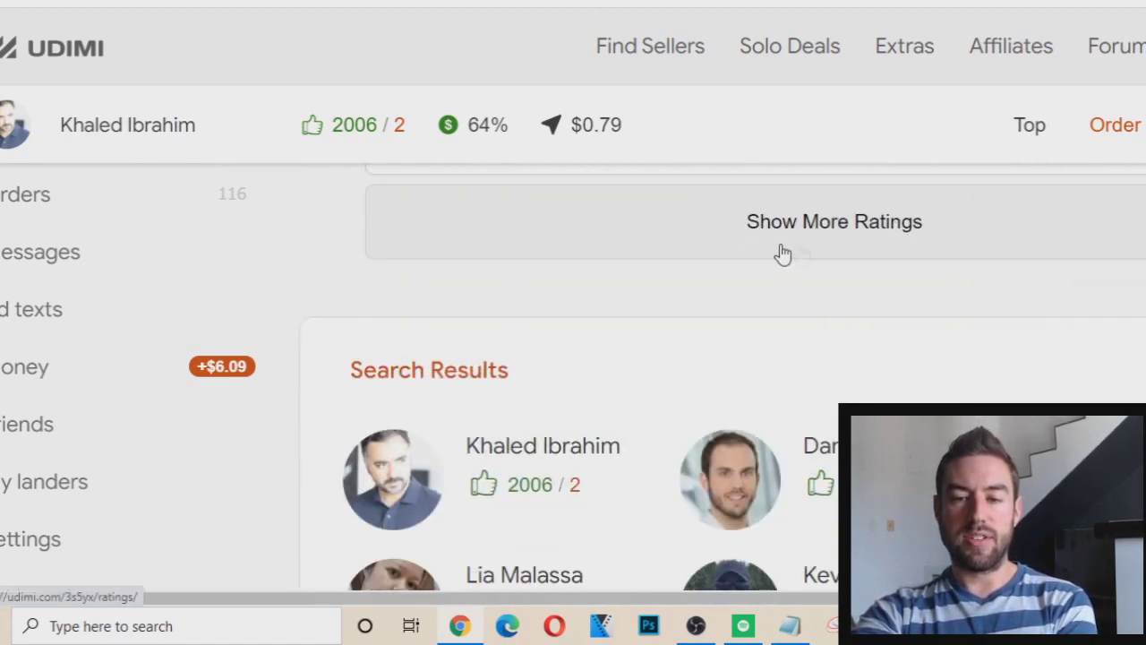
key(Home)
scroll(747, 116, down, 15)
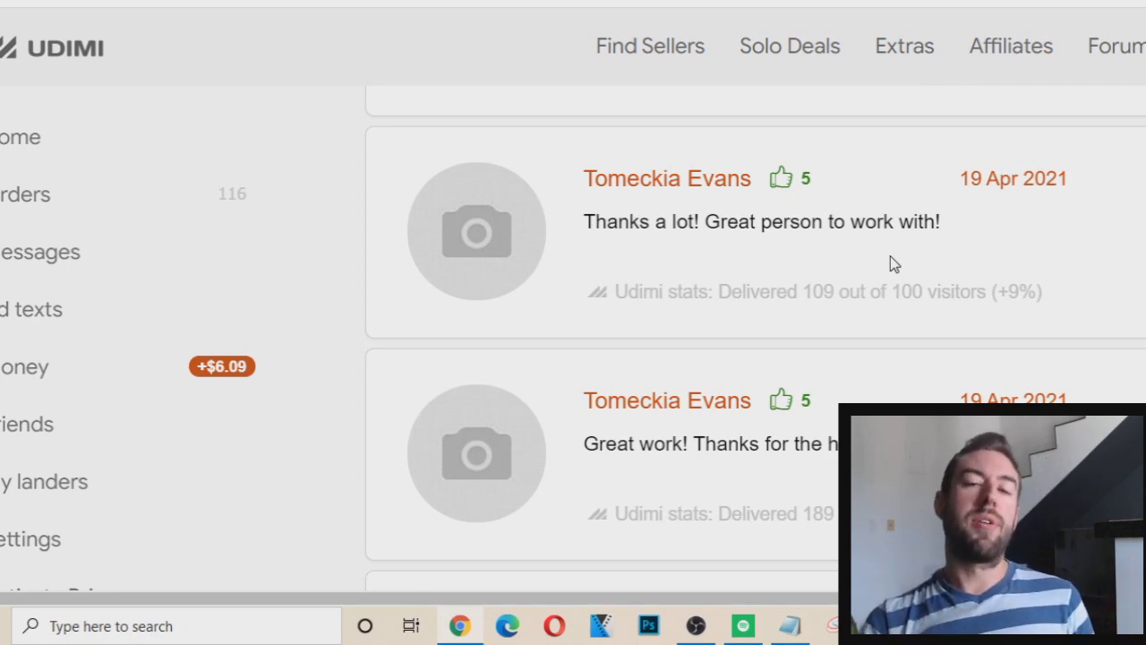
Read the April 2021 reviews, highlighting one praising optin rate and sales.
scroll(889, 242, down, 5)
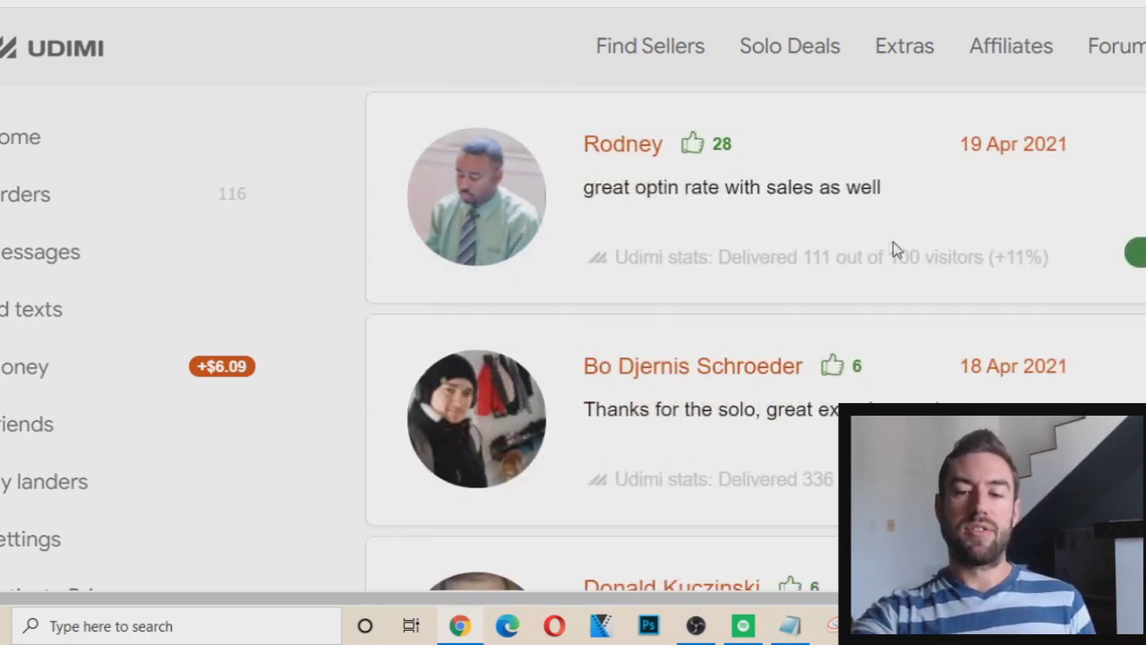
scroll(903, 258, up, 1)
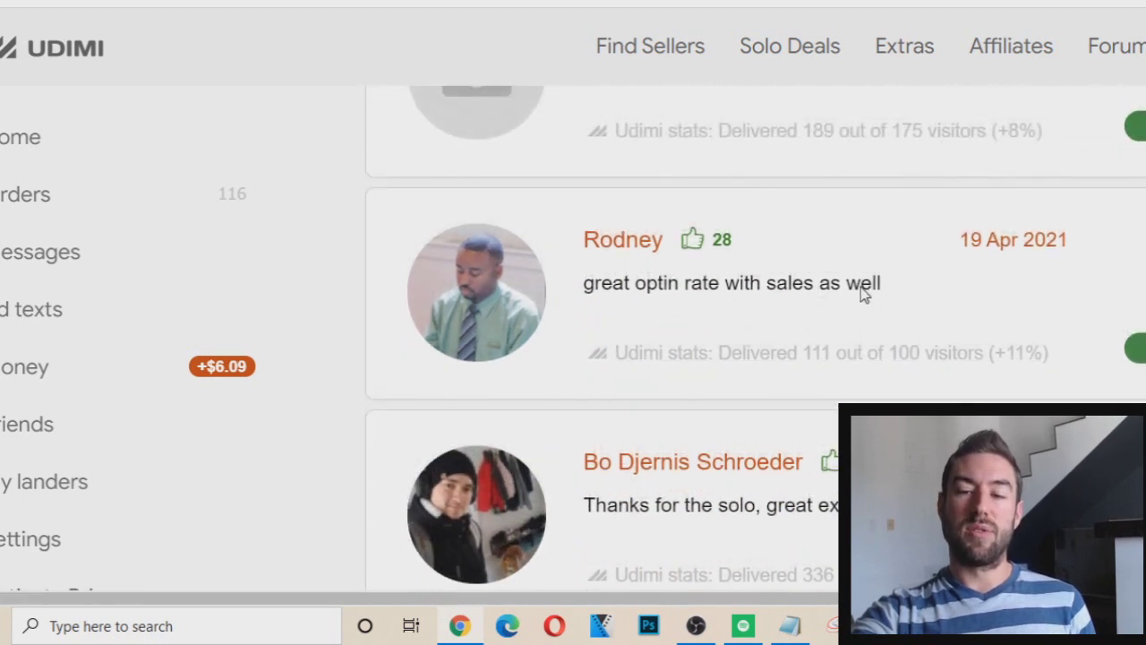
drag(582, 288, 868, 280)
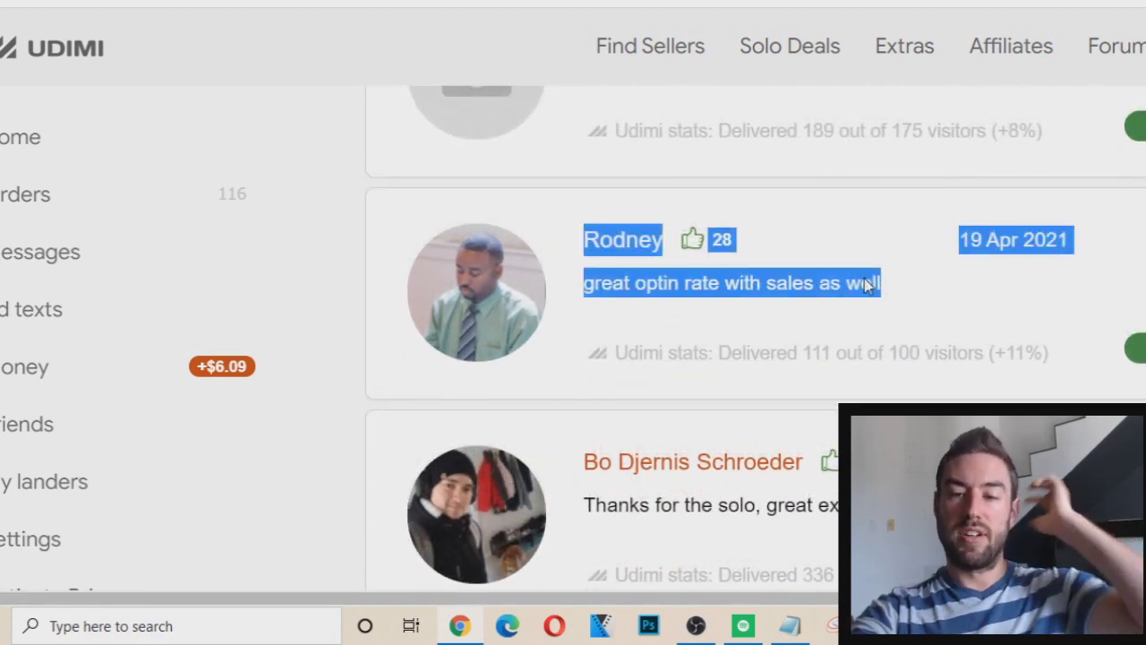
click(859, 285)
scroll(823, 257, down, 4)
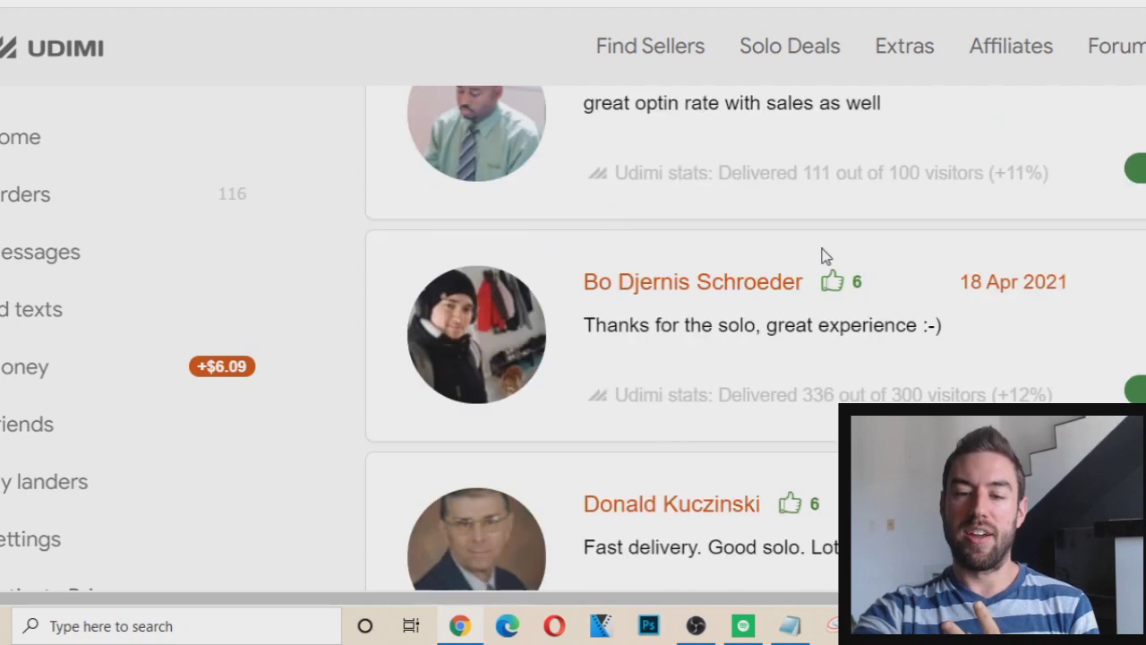
scroll(824, 256, down, 3)
scroll(842, 228, up, 1)
scroll(846, 231, down, 1)
scroll(833, 242, down, 2)
scroll(814, 255, up, 1)
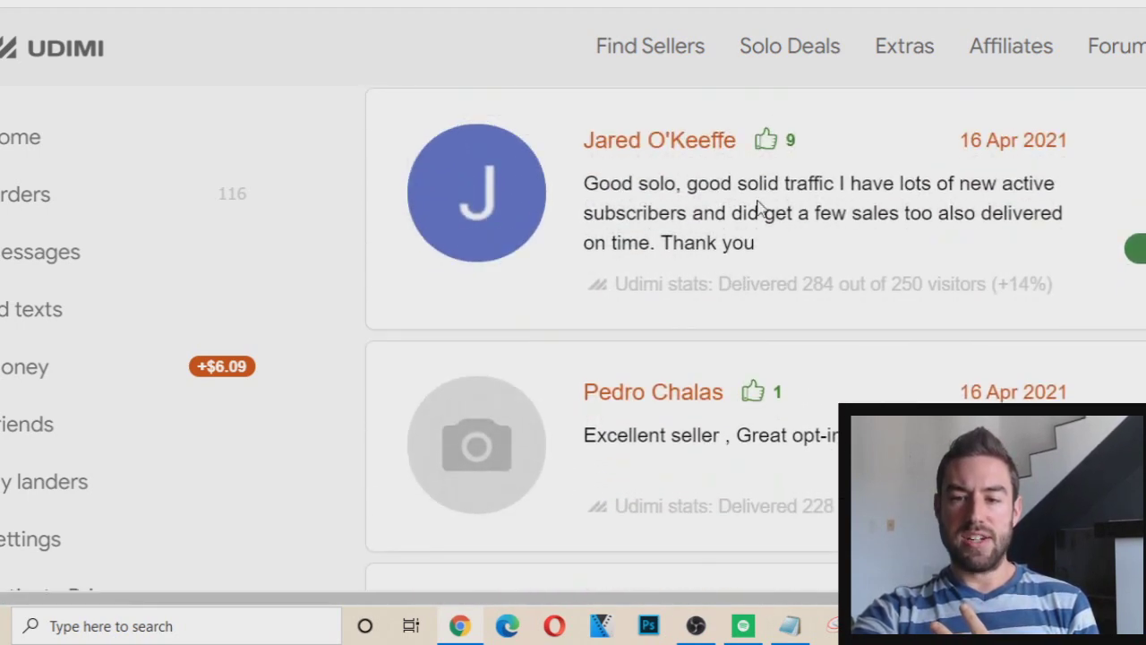
scroll(618, 260, up, 1)
Highlight another review passage, then go back to the seller's main profile page.
drag(598, 279, 791, 339)
click(788, 337)
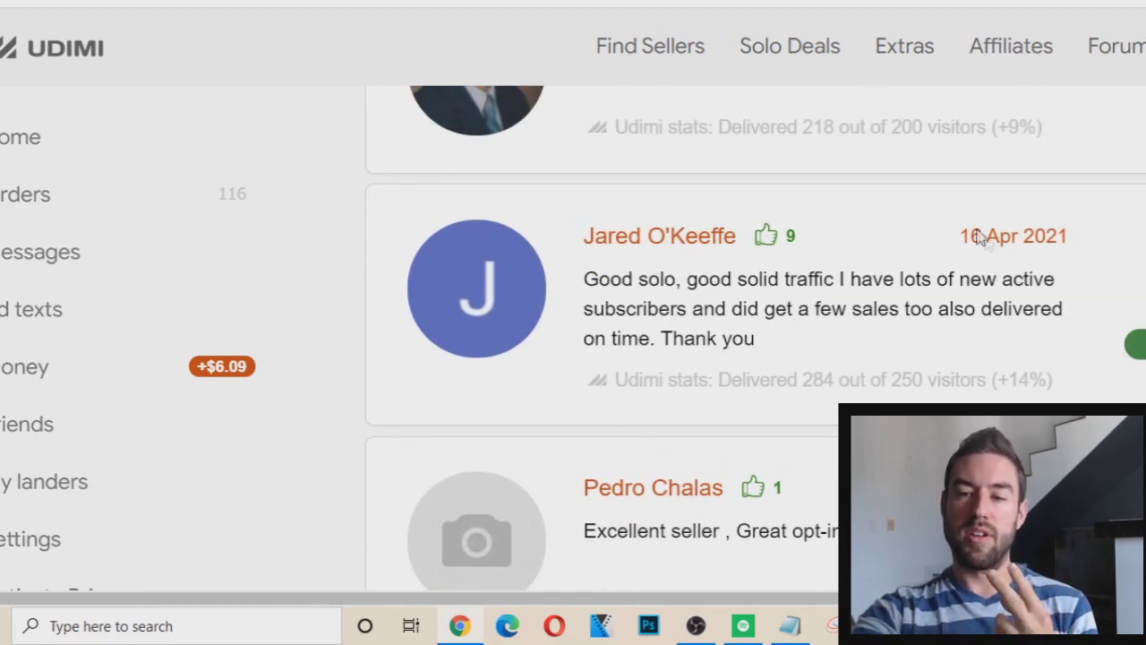
scroll(836, 253, down, 4)
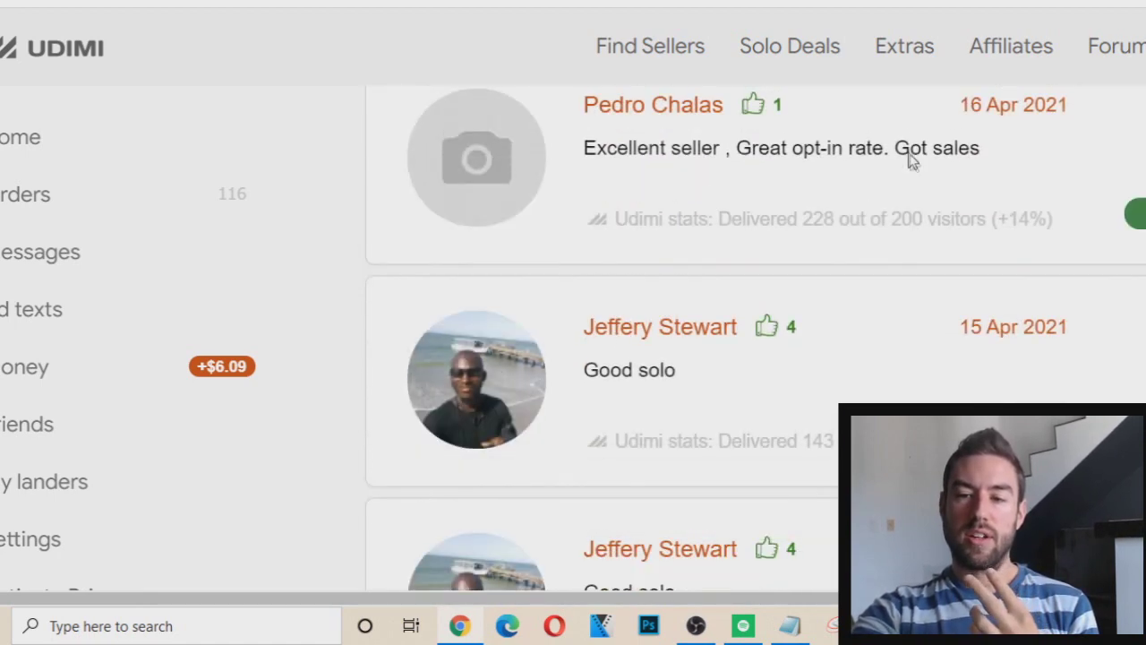
scroll(815, 197, up, 1)
scroll(705, 236, up, 2)
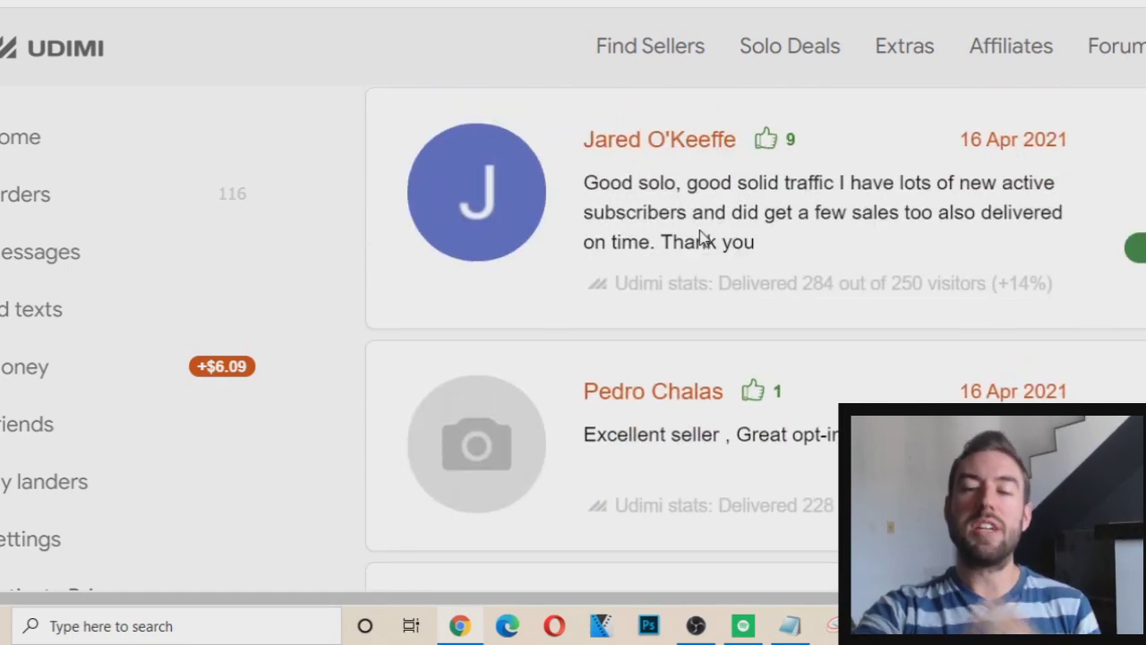
scroll(731, 335, up, 10)
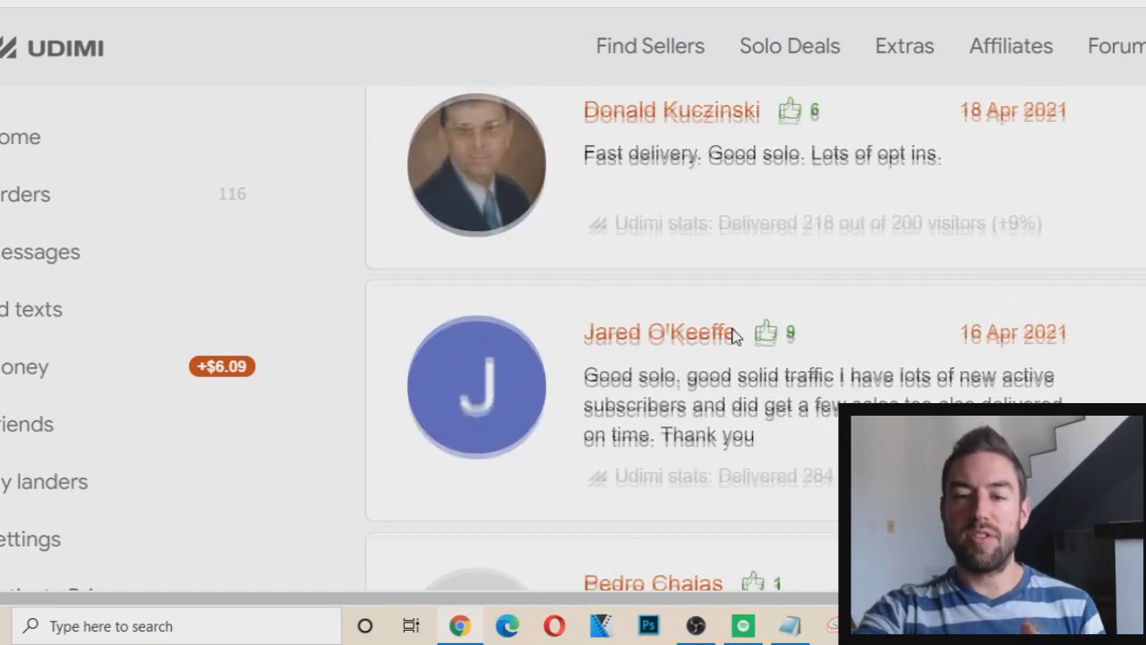
scroll(734, 335, up, 10)
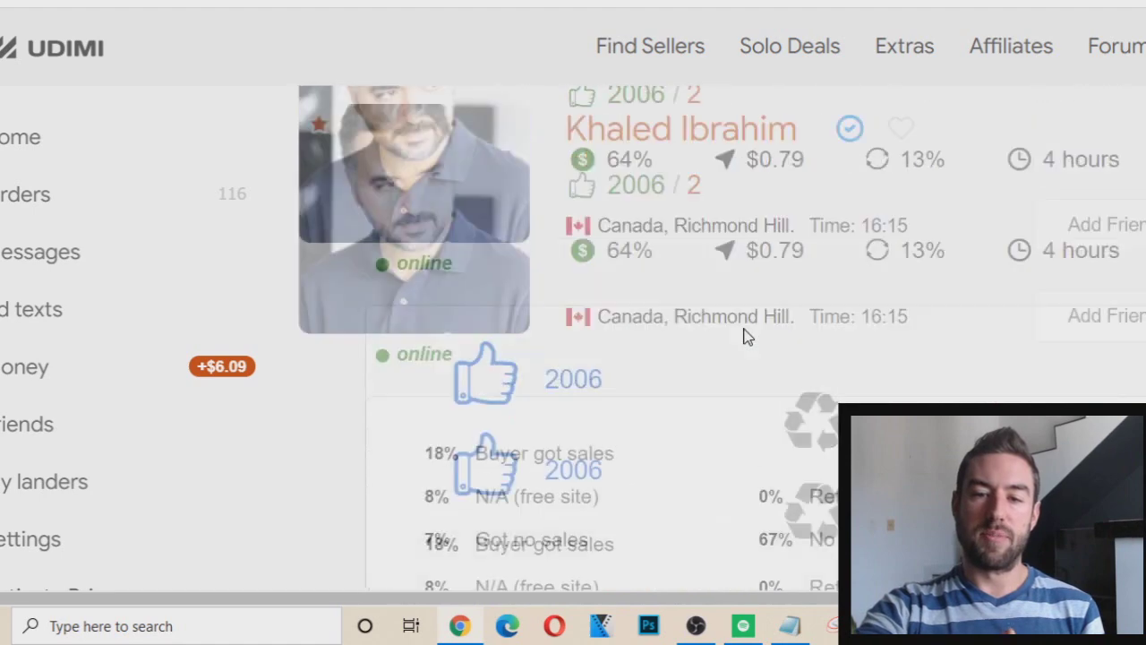
click(328, 154)
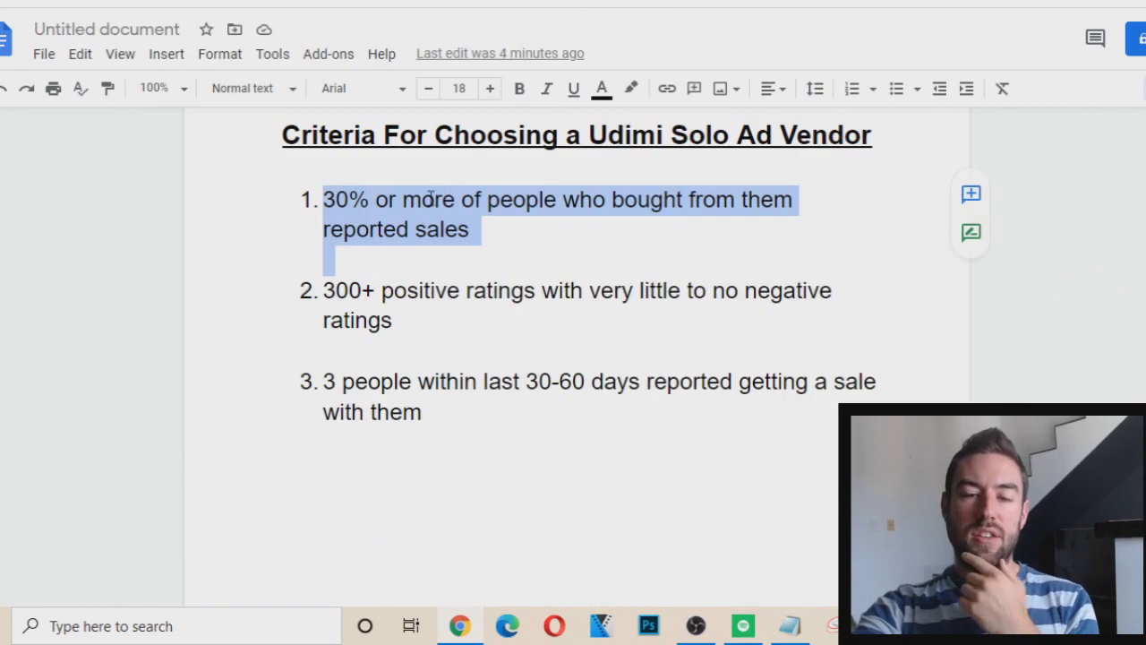
Highlight criterion 2, very little to no negative ratings, then deselect it.
click(434, 199)
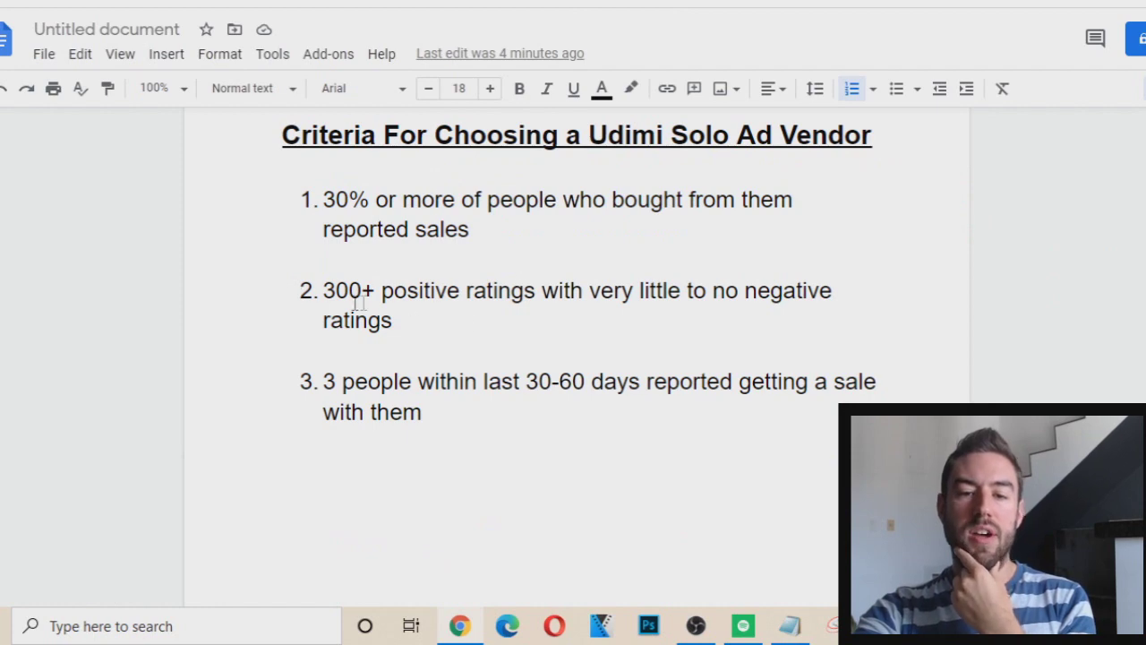
drag(584, 294, 801, 317)
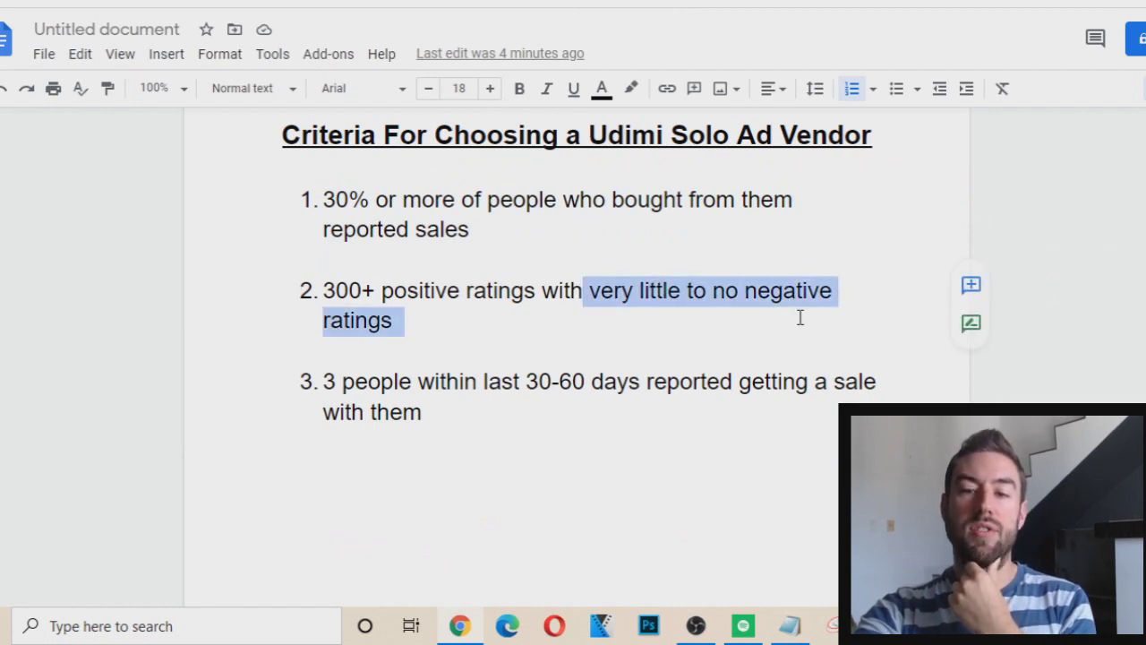
click(800, 317)
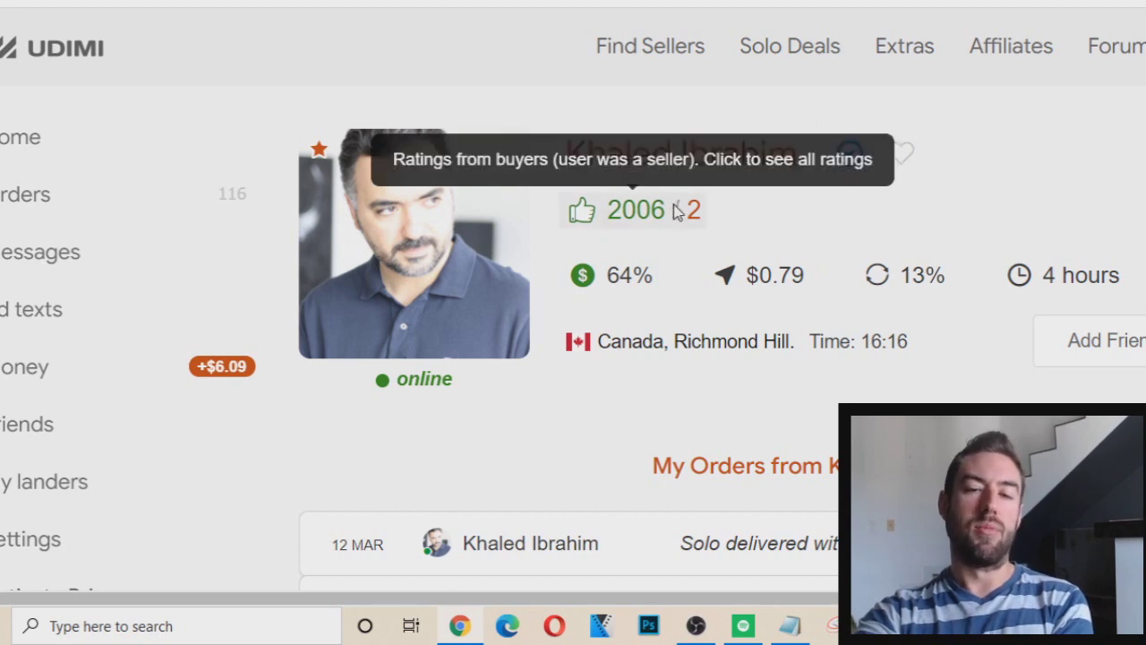
Scroll through the seller's order panel to check visitor count and ad text options.
scroll(599, 221, down, 3)
scroll(588, 231, down, 5)
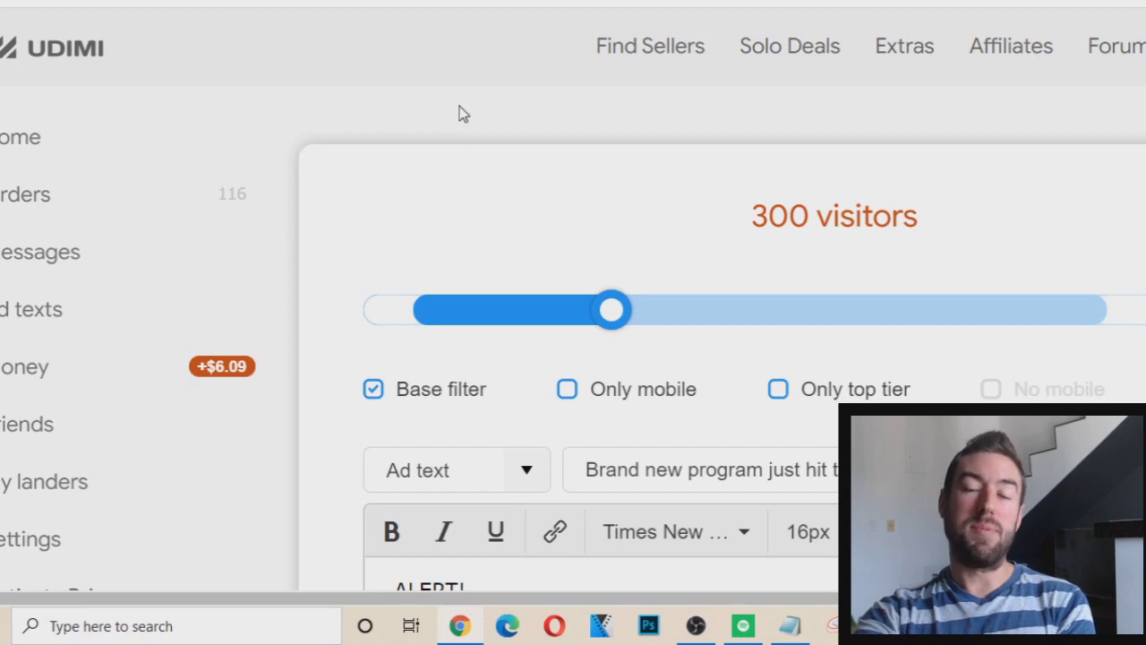
scroll(484, 107, down, 2)
scroll(806, 143, up, 1)
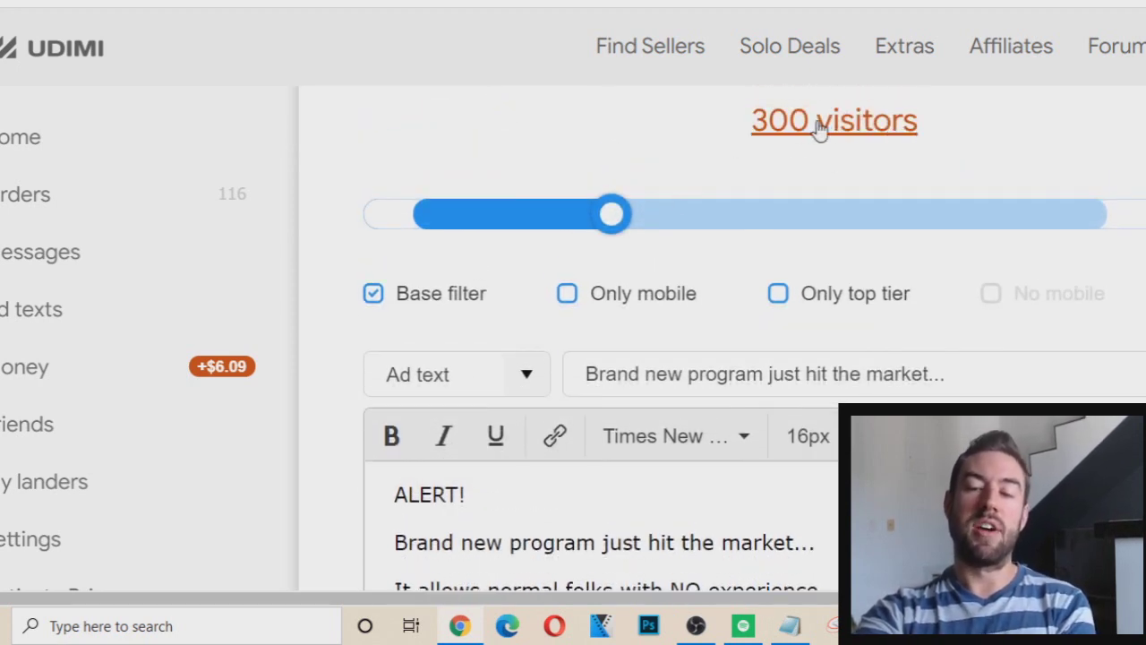
scroll(661, 170, down, 2)
scroll(639, 388, up, 8)
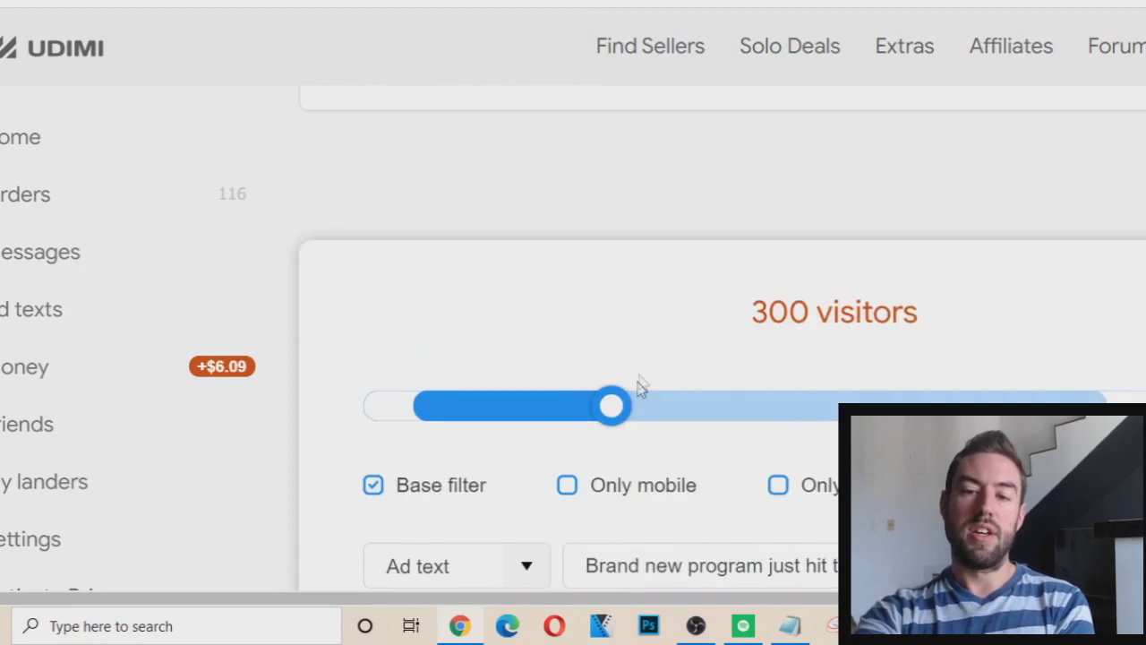
scroll(491, 247, up, 2)
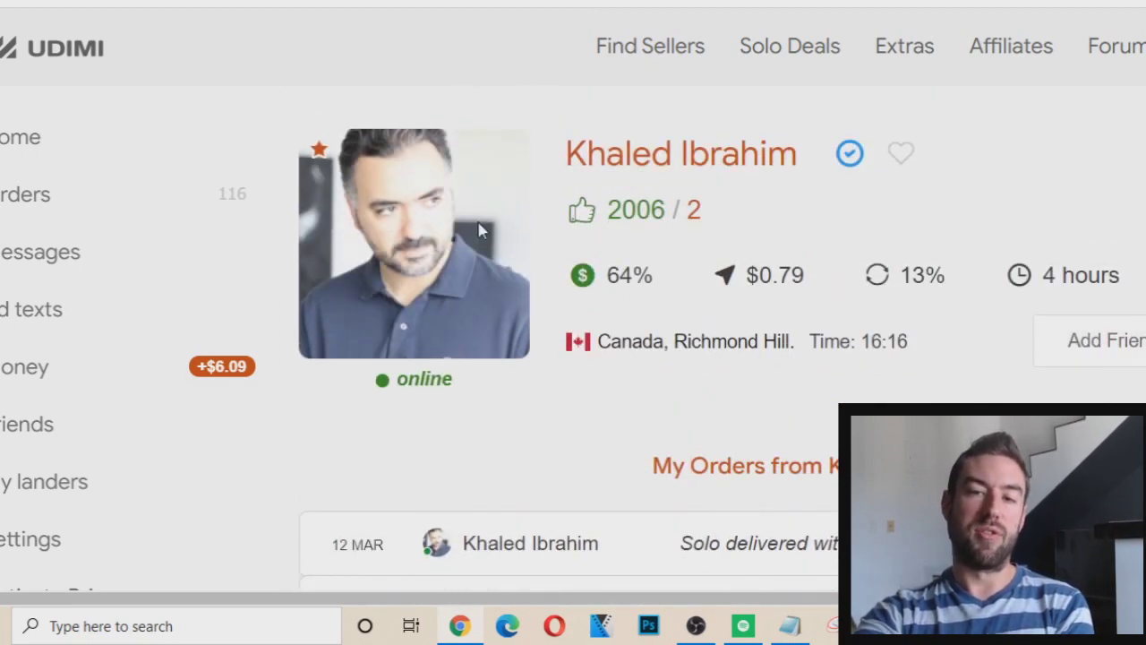
scroll(483, 228, down, 7)
scroll(524, 390, down, 2)
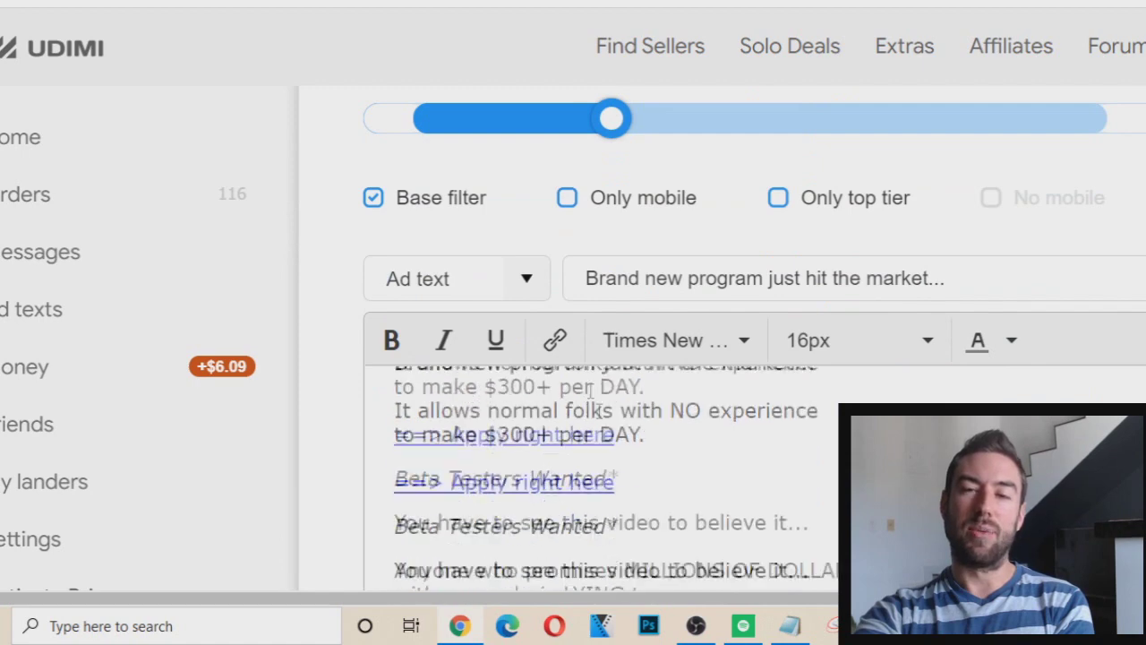
scroll(390, 399, up, 10)
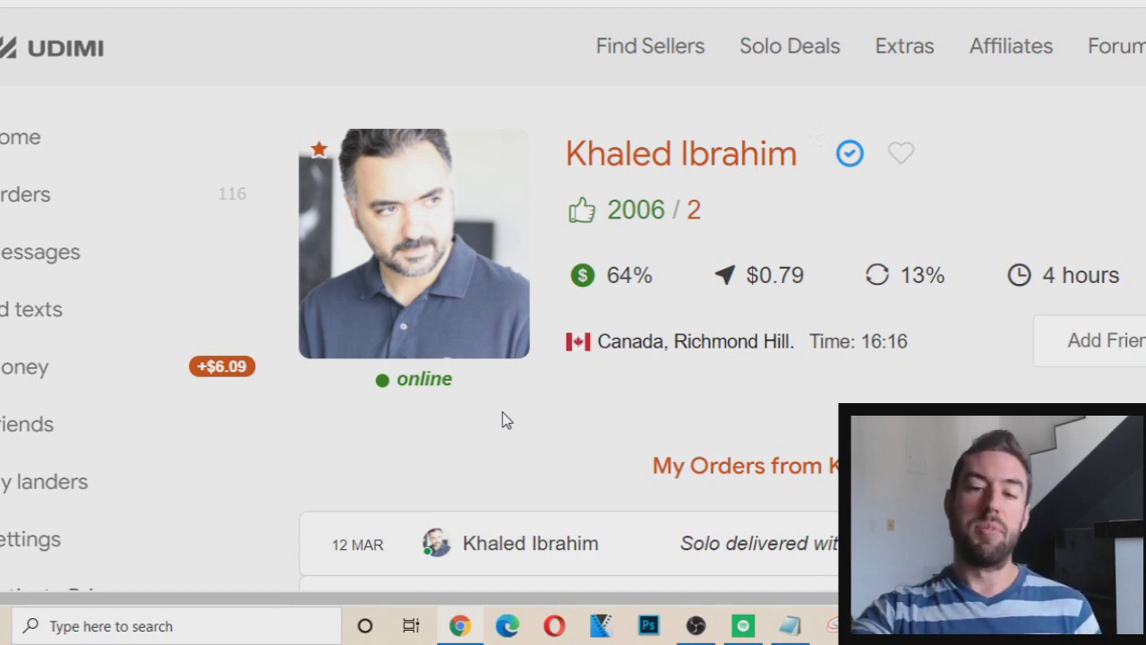
Adjust the visitors slider, then return to the account's home dashboard.
scroll(624, 256, down, 6)
scroll(627, 276, down, 2)
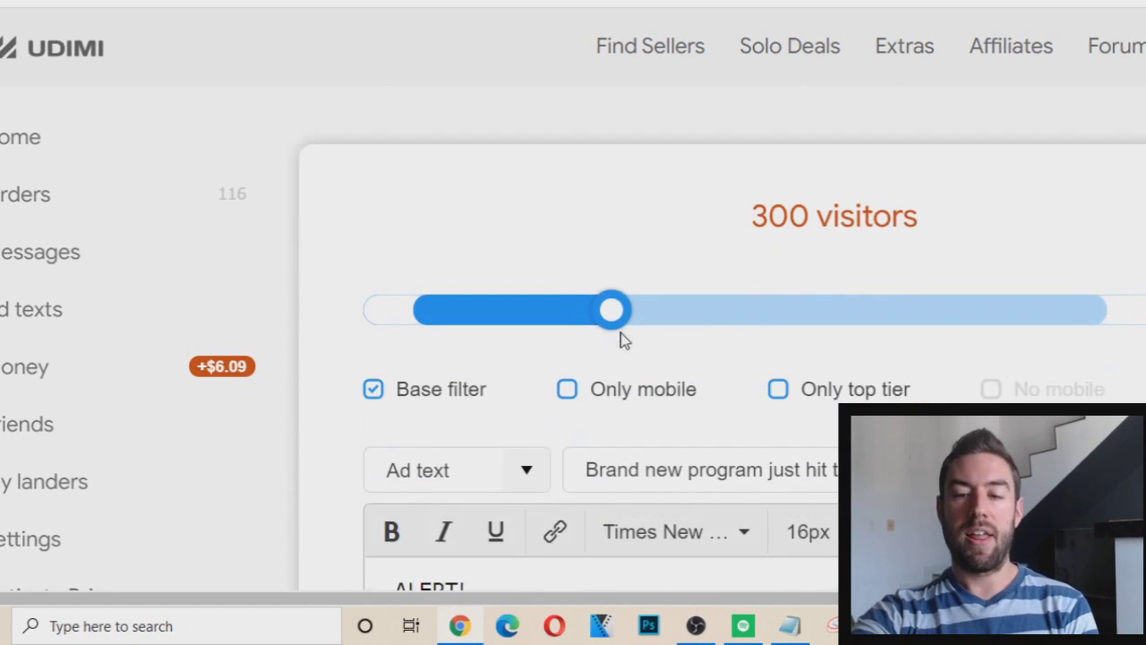
drag(616, 330, 566, 319)
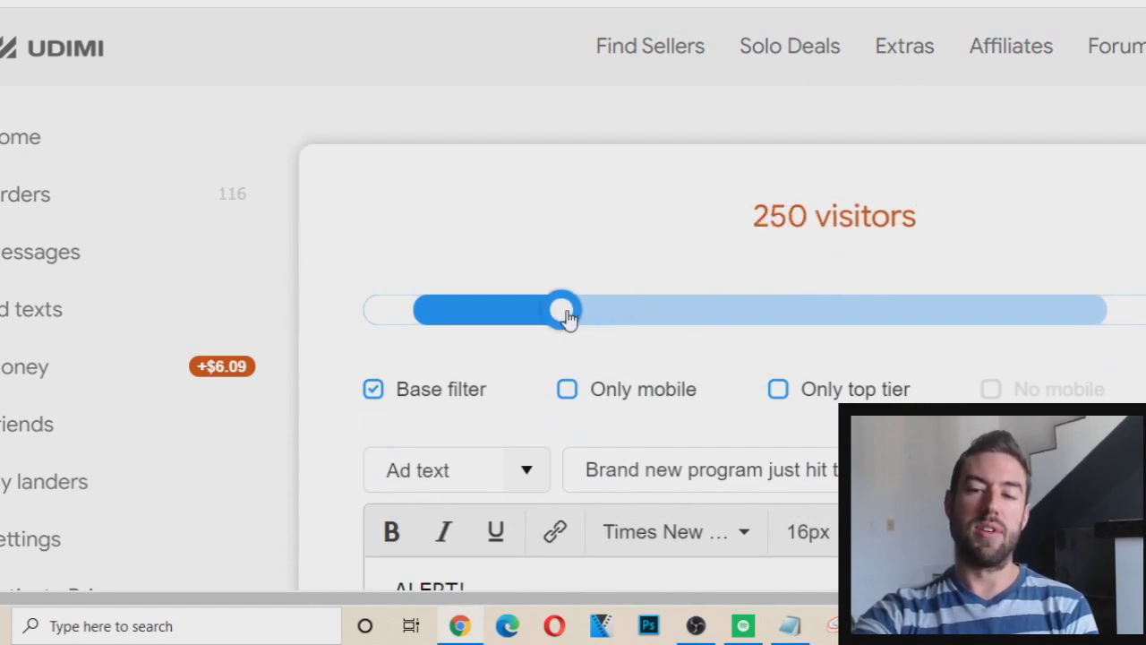
scroll(609, 238, down, 3)
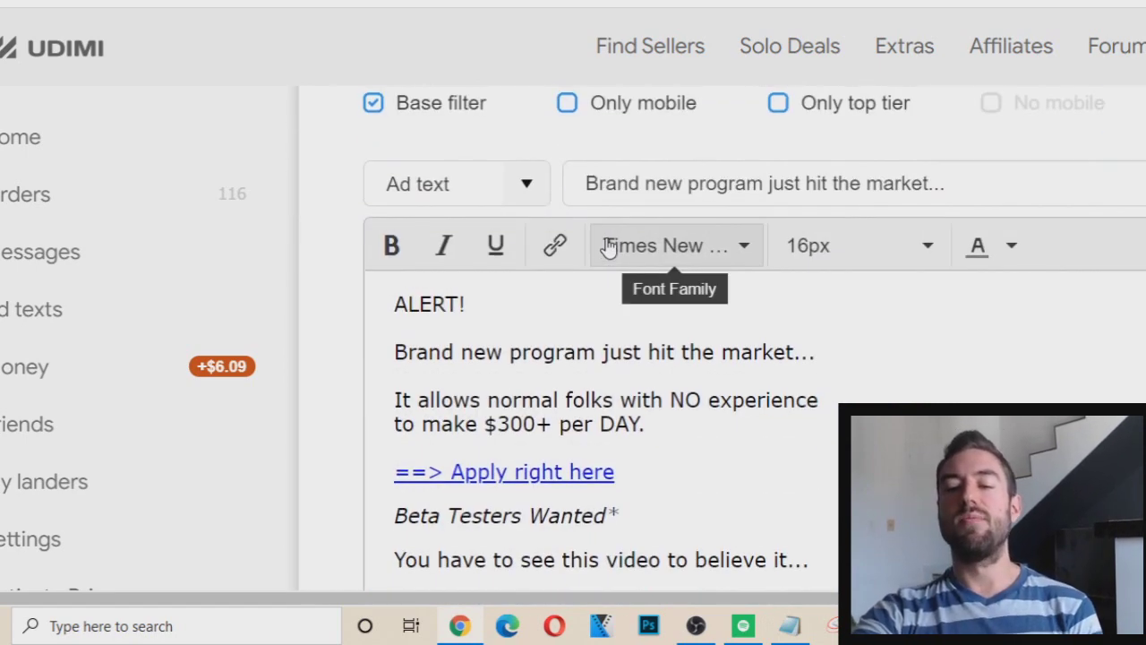
scroll(582, 470, up, 10)
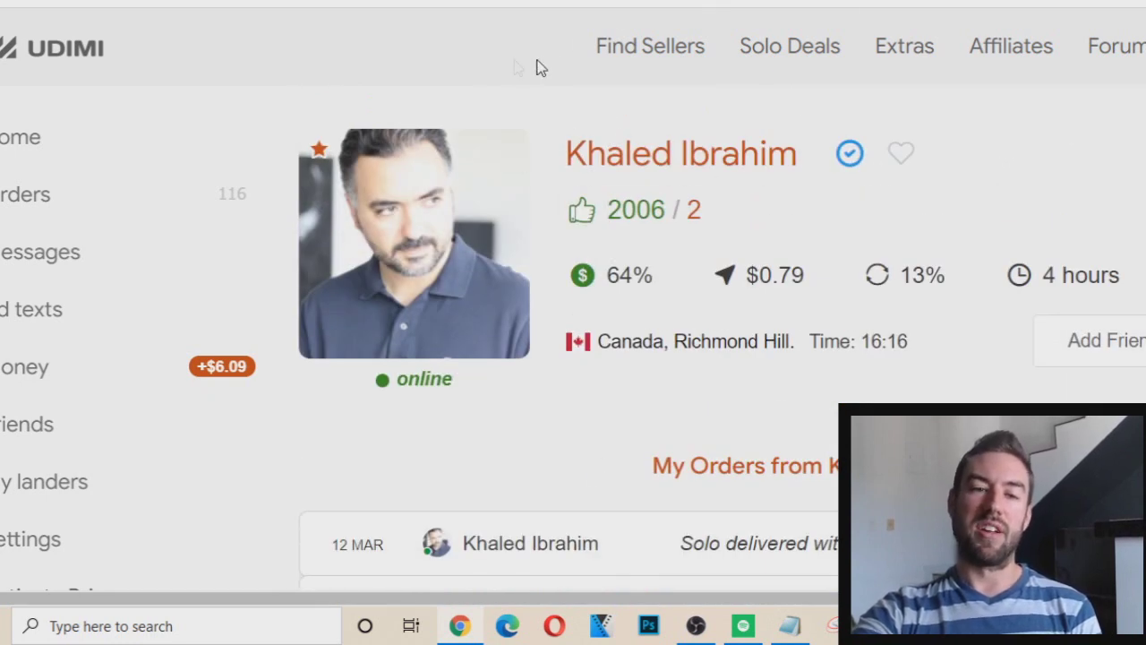
click(27, 137)
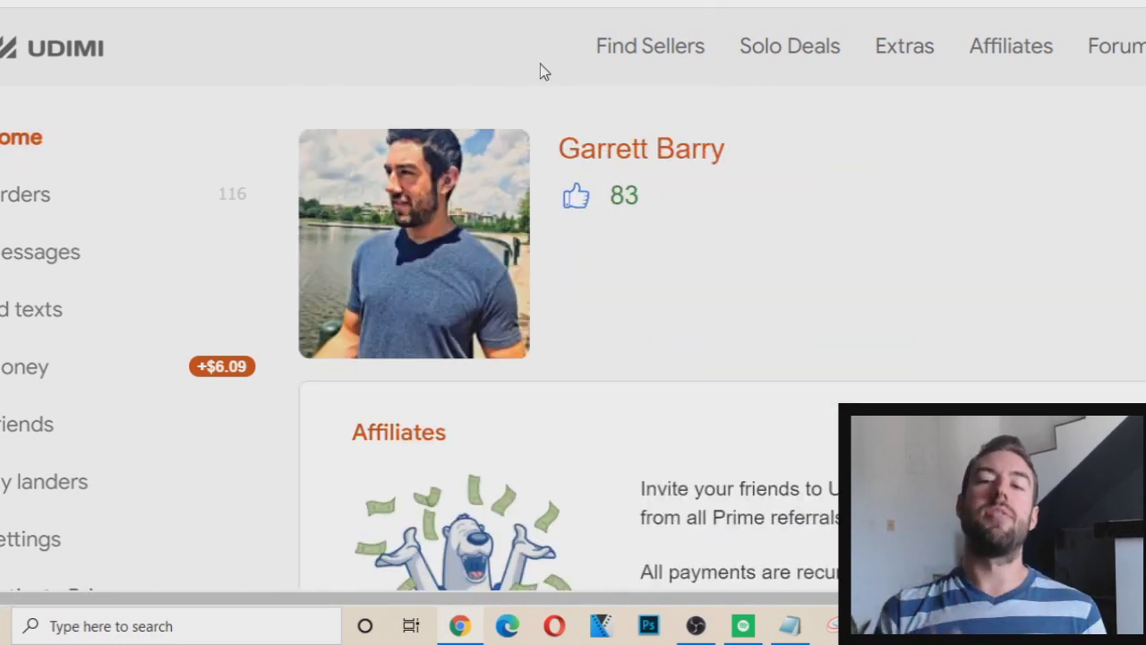